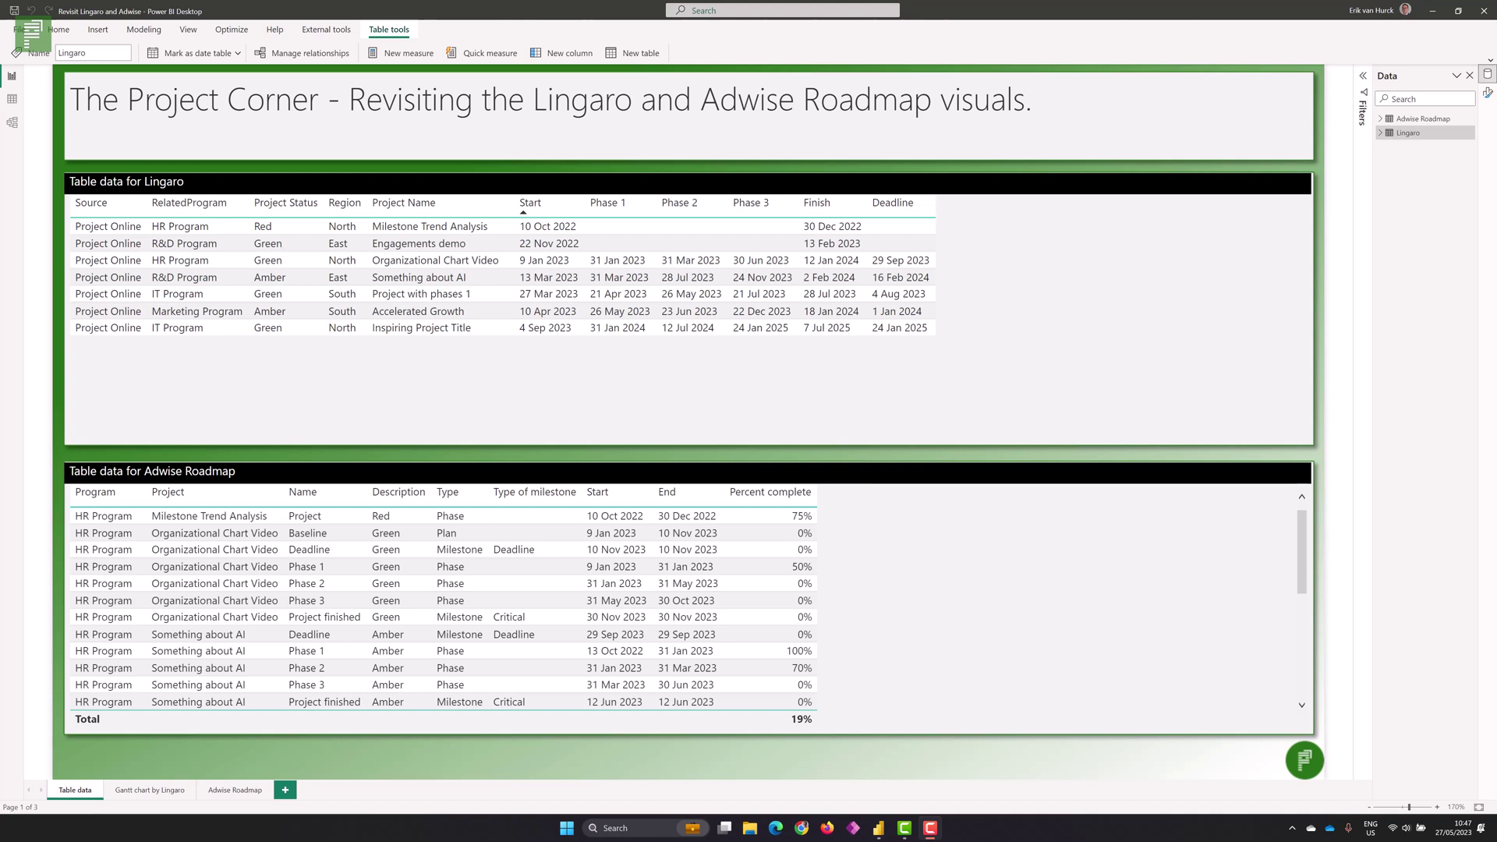
{"action": "mouse_move", "coordinate": [75, 180]}
{"action": "left_mouse_down"}
{"action": "mouse_move", "coordinate": [903, 340]}
{"action": "mouse_move", "coordinate": [55, 177]}
{"action": "left_mouse_up"}
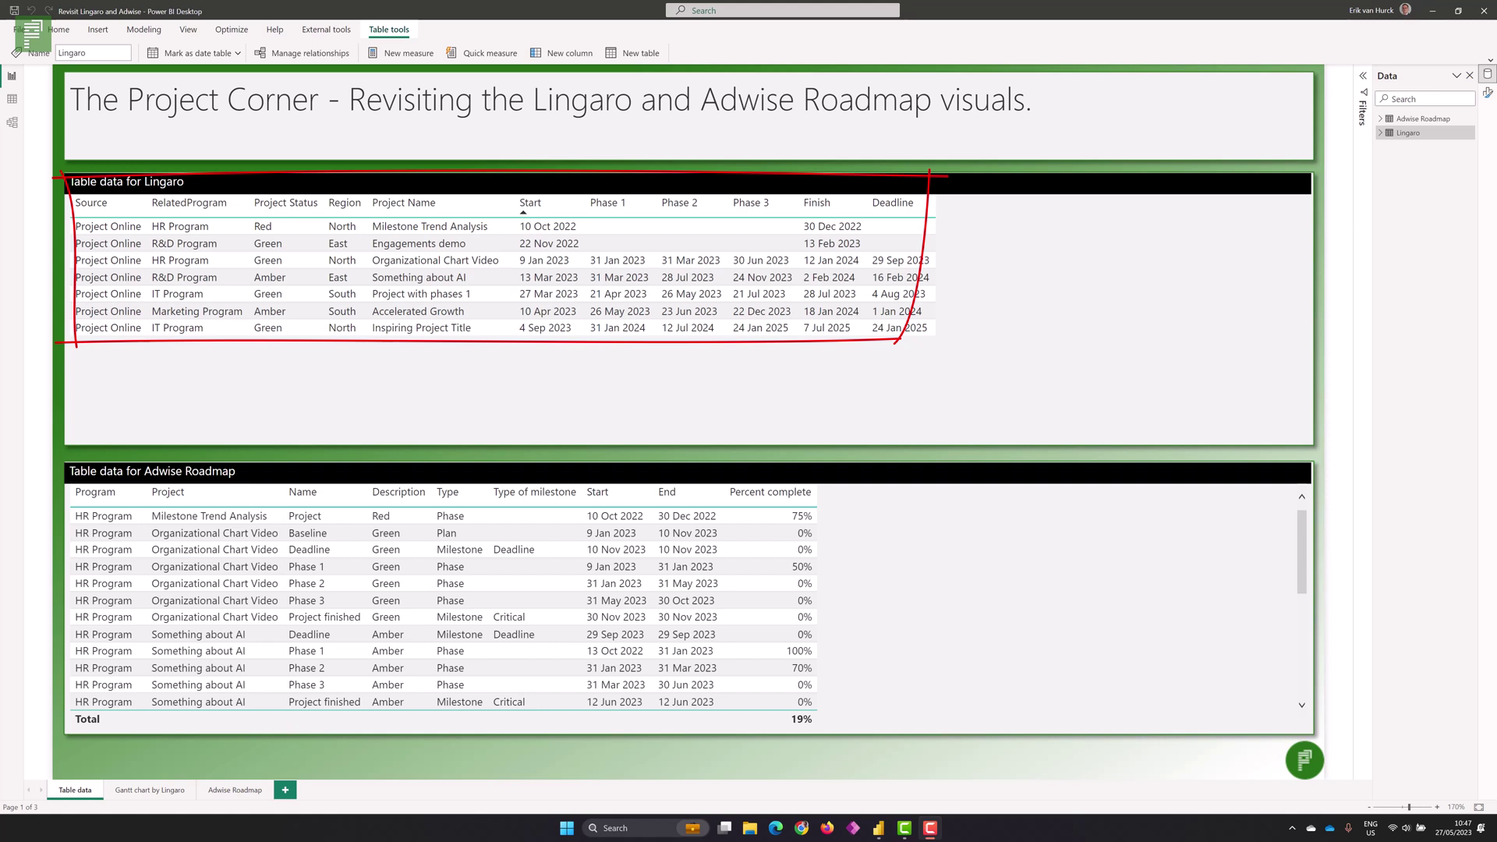
{"action": "key", "text": "Escape"}
{"action": "mouse_move", "coordinate": [74, 466]}
{"action": "left_mouse_down"}
{"action": "mouse_move", "coordinate": [426, 727]}
{"action": "mouse_move", "coordinate": [819, 462]}
{"action": "mouse_move", "coordinate": [836, 471]}
{"action": "left_mouse_up"}
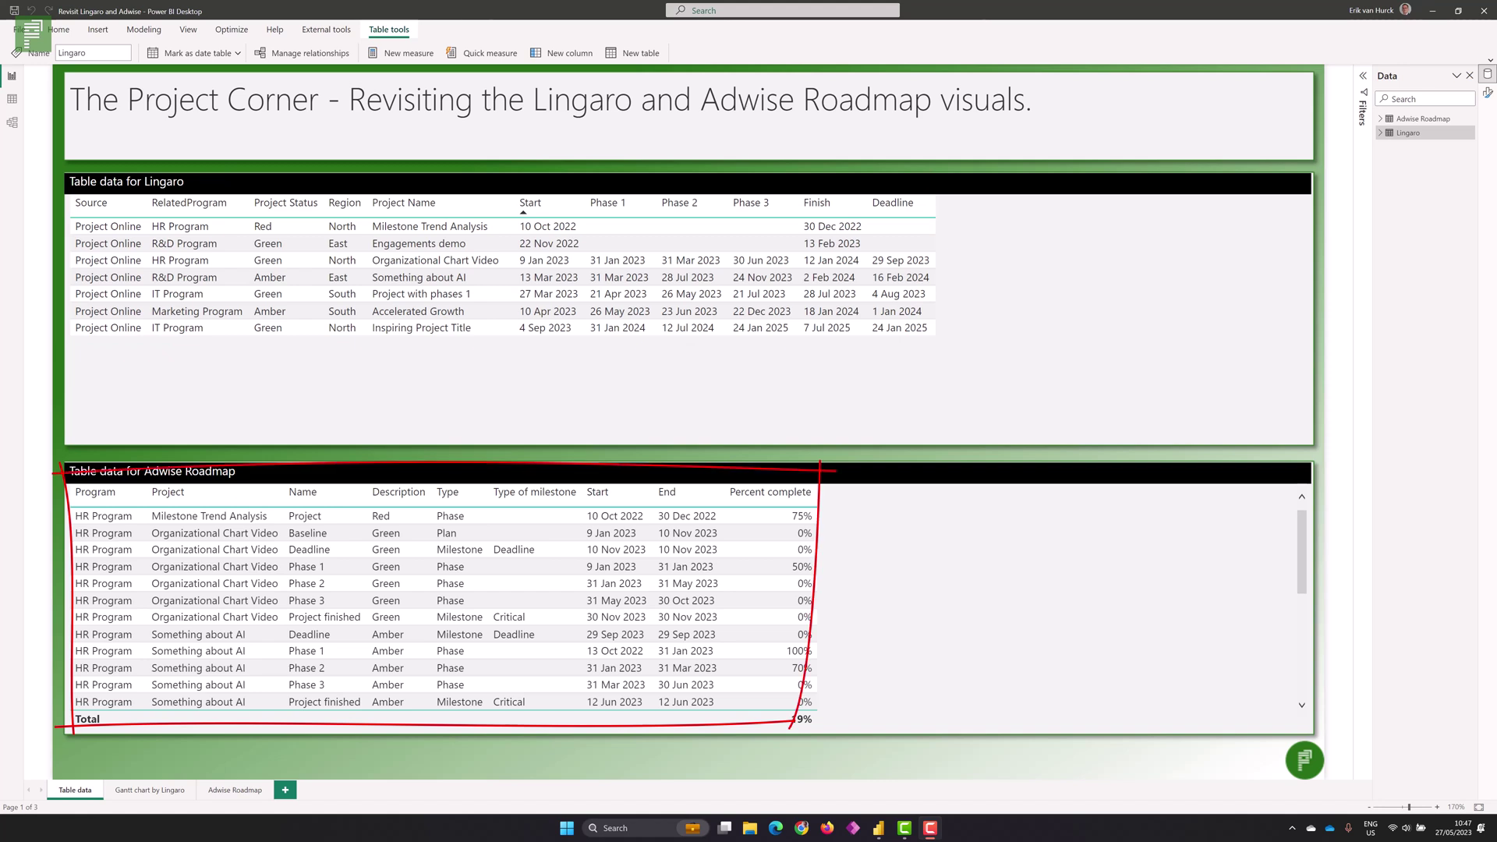
{"action": "key", "text": "Escape"}
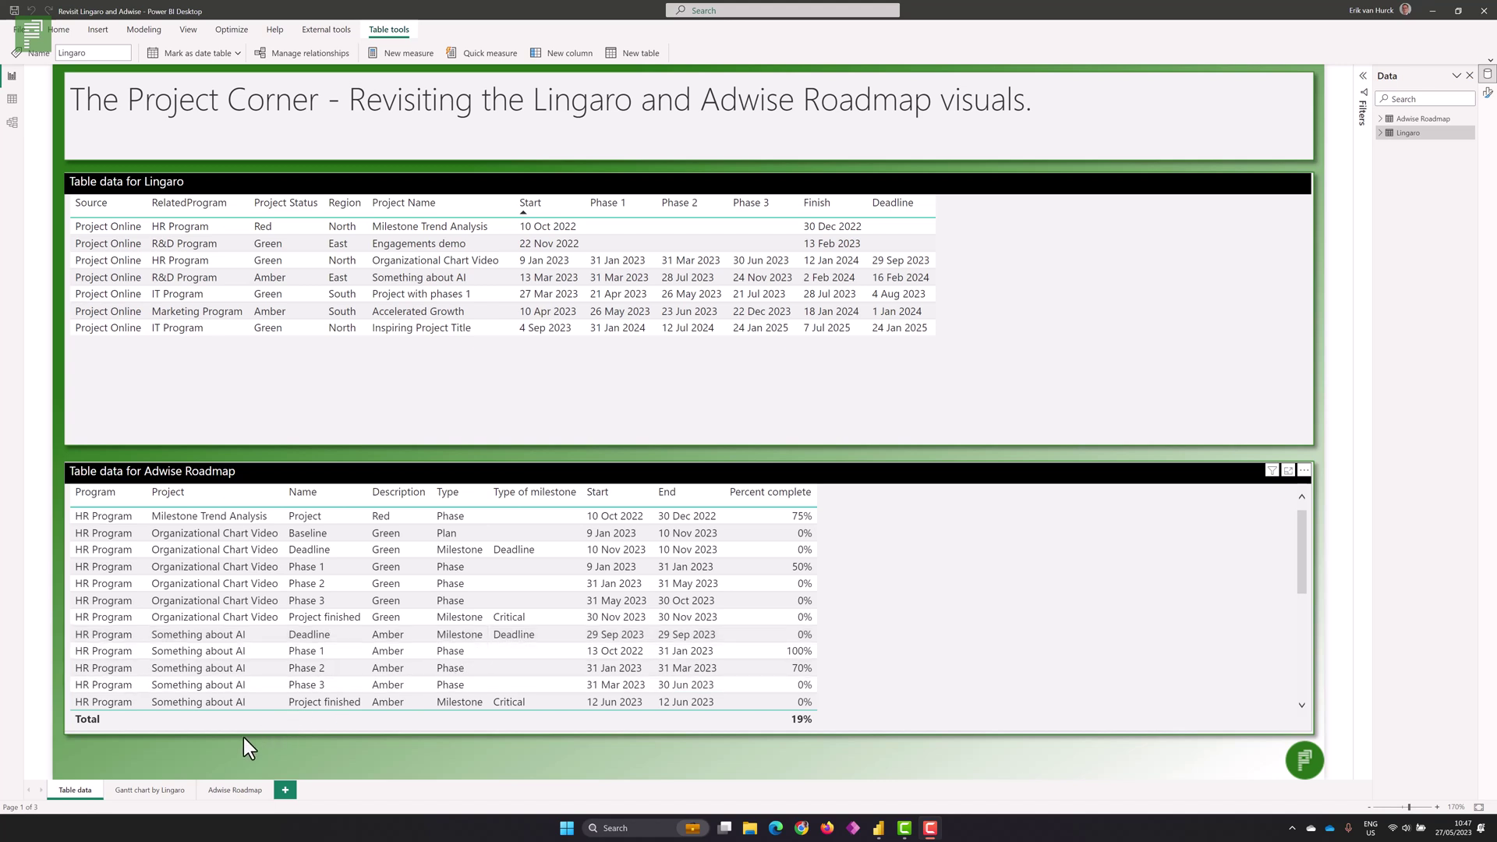
- On the Gantt chart by Lingaro page, assign the Lingaro table's Project Name field to the empty visual's Category
{"action": "left_click", "coordinate": [162, 796]}
{"action": "left_click", "coordinate": [161, 797]}
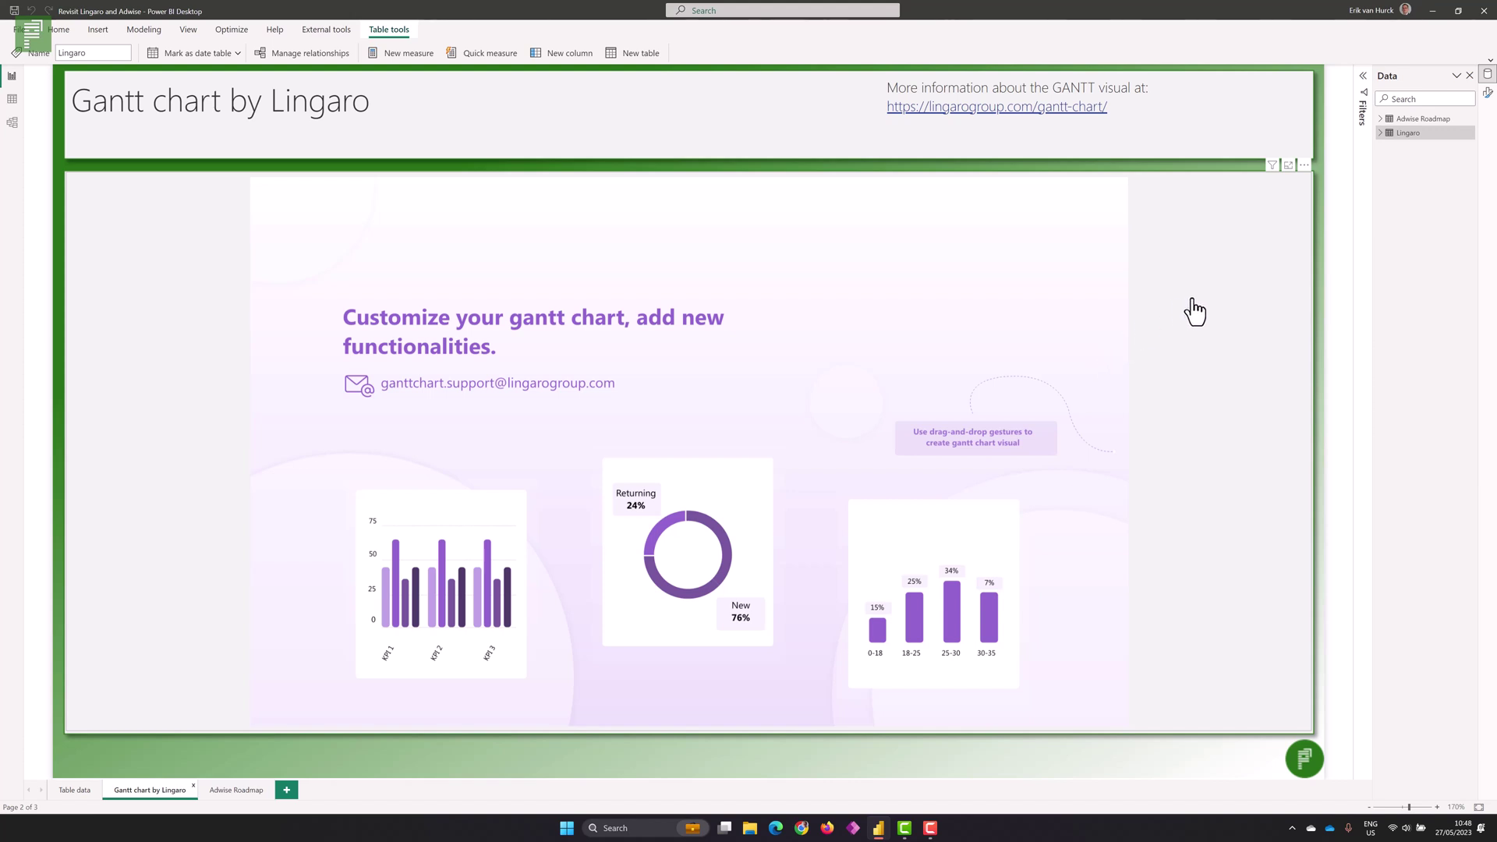
{"action": "left_click", "coordinate": [1216, 281]}
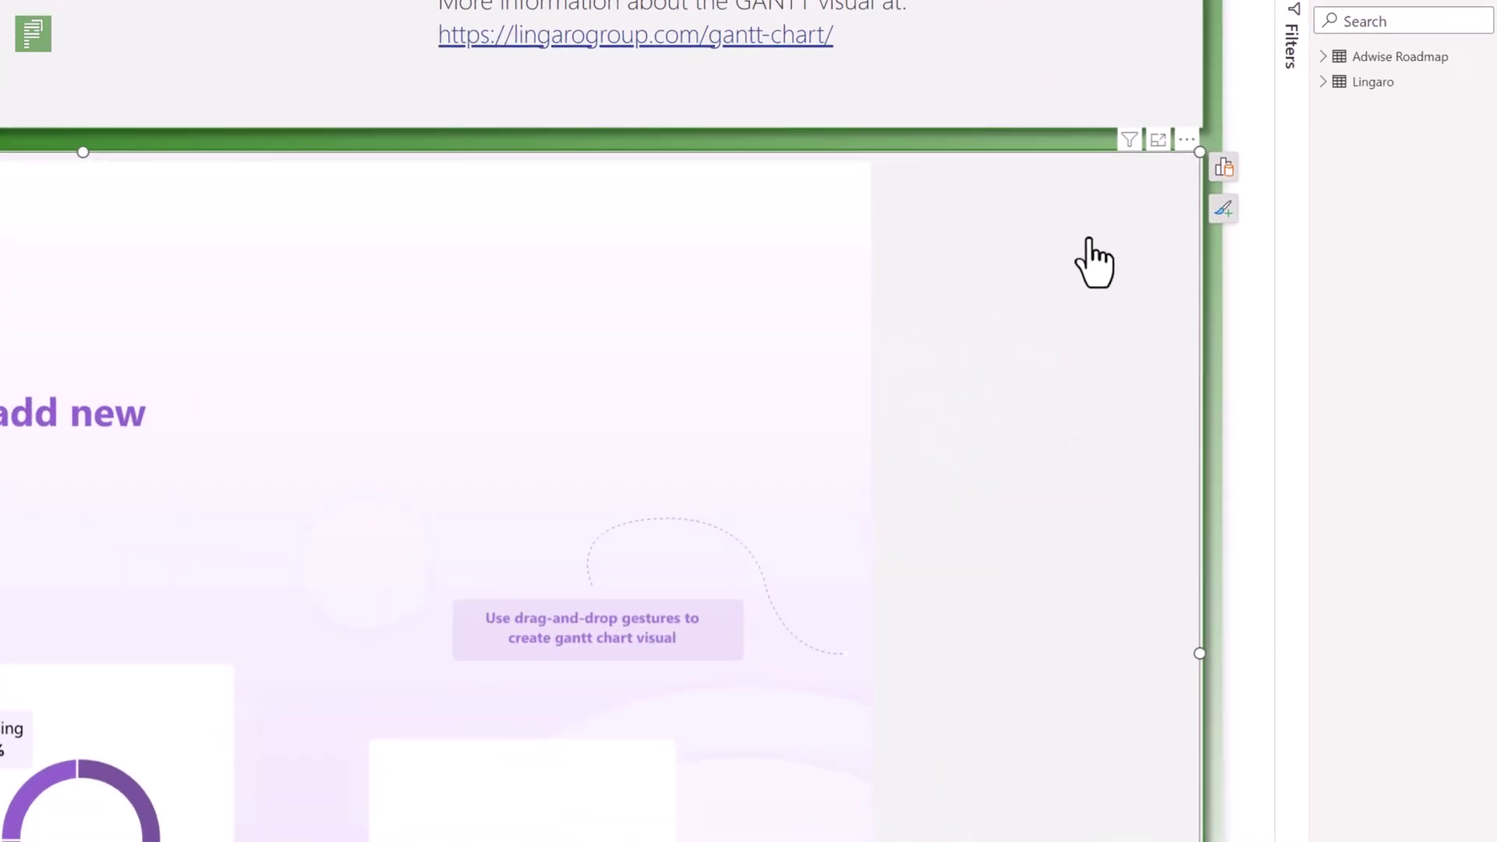
{"action": "left_click", "coordinate": [1224, 170]}
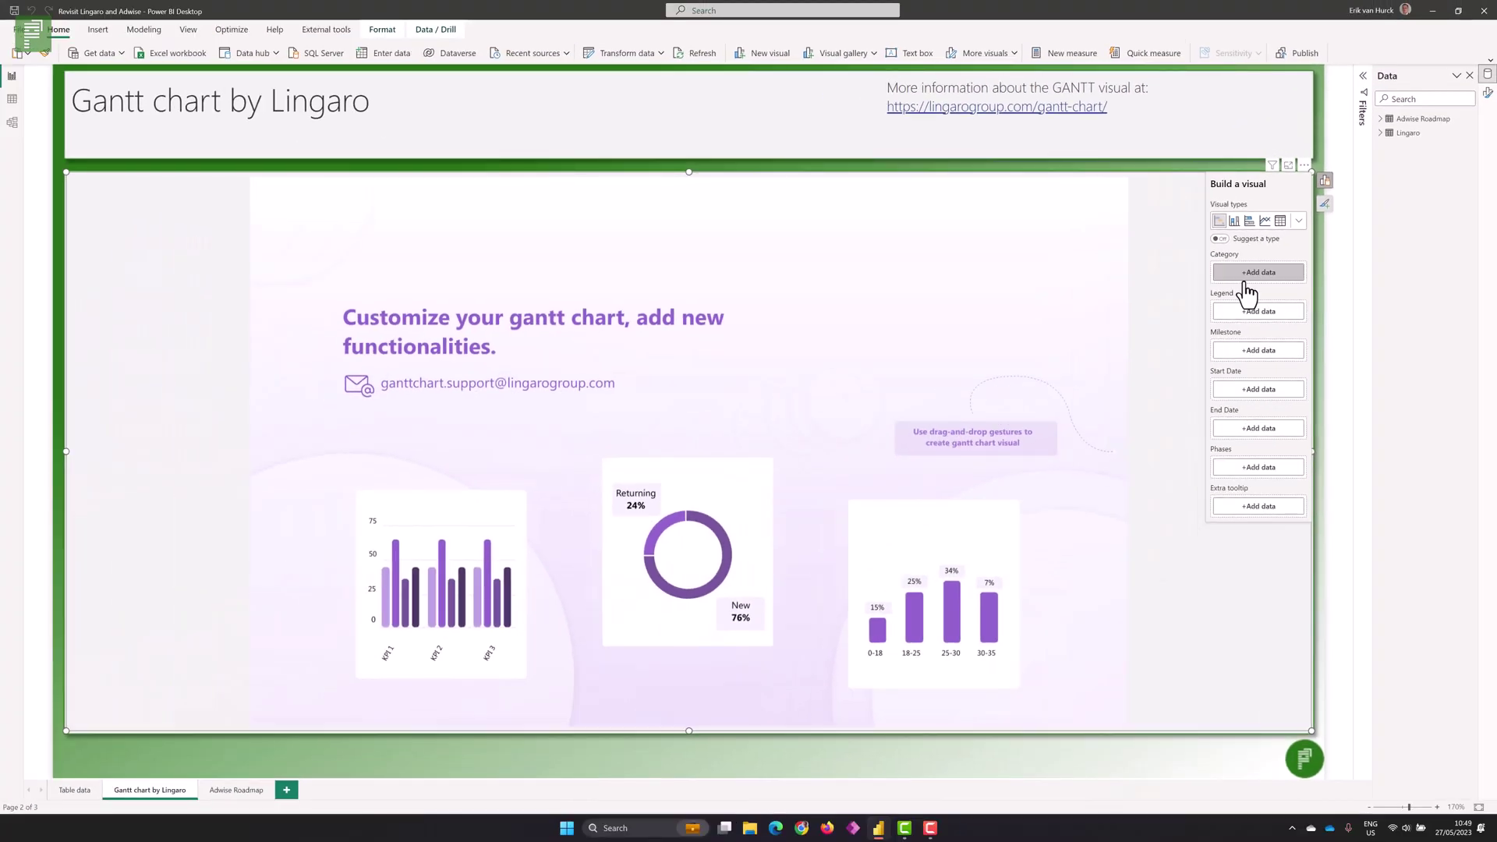
{"action": "left_click", "coordinate": [1246, 279]}
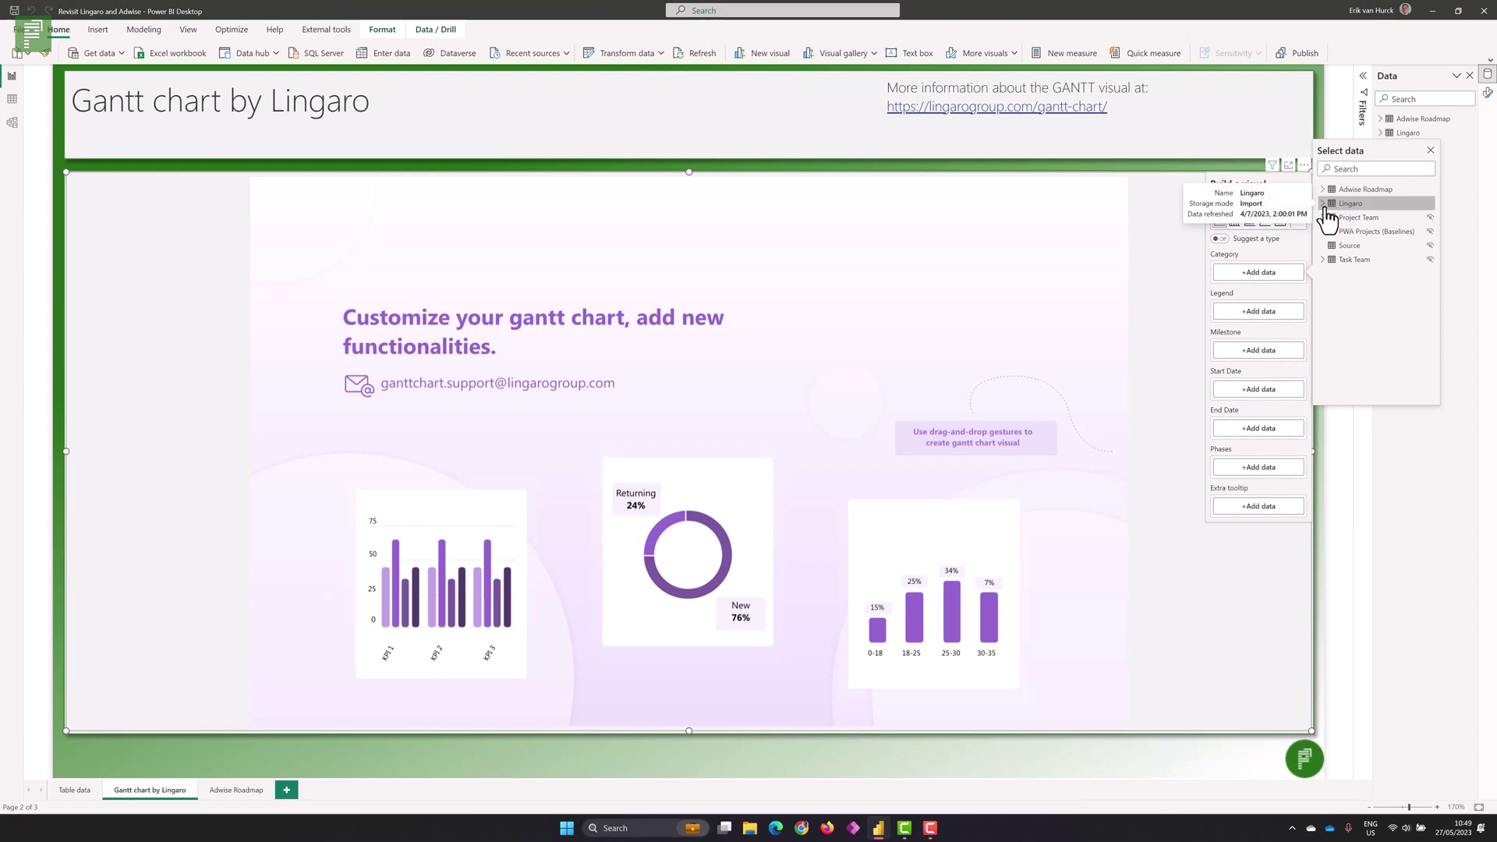
{"action": "left_click", "coordinate": [1328, 205]}
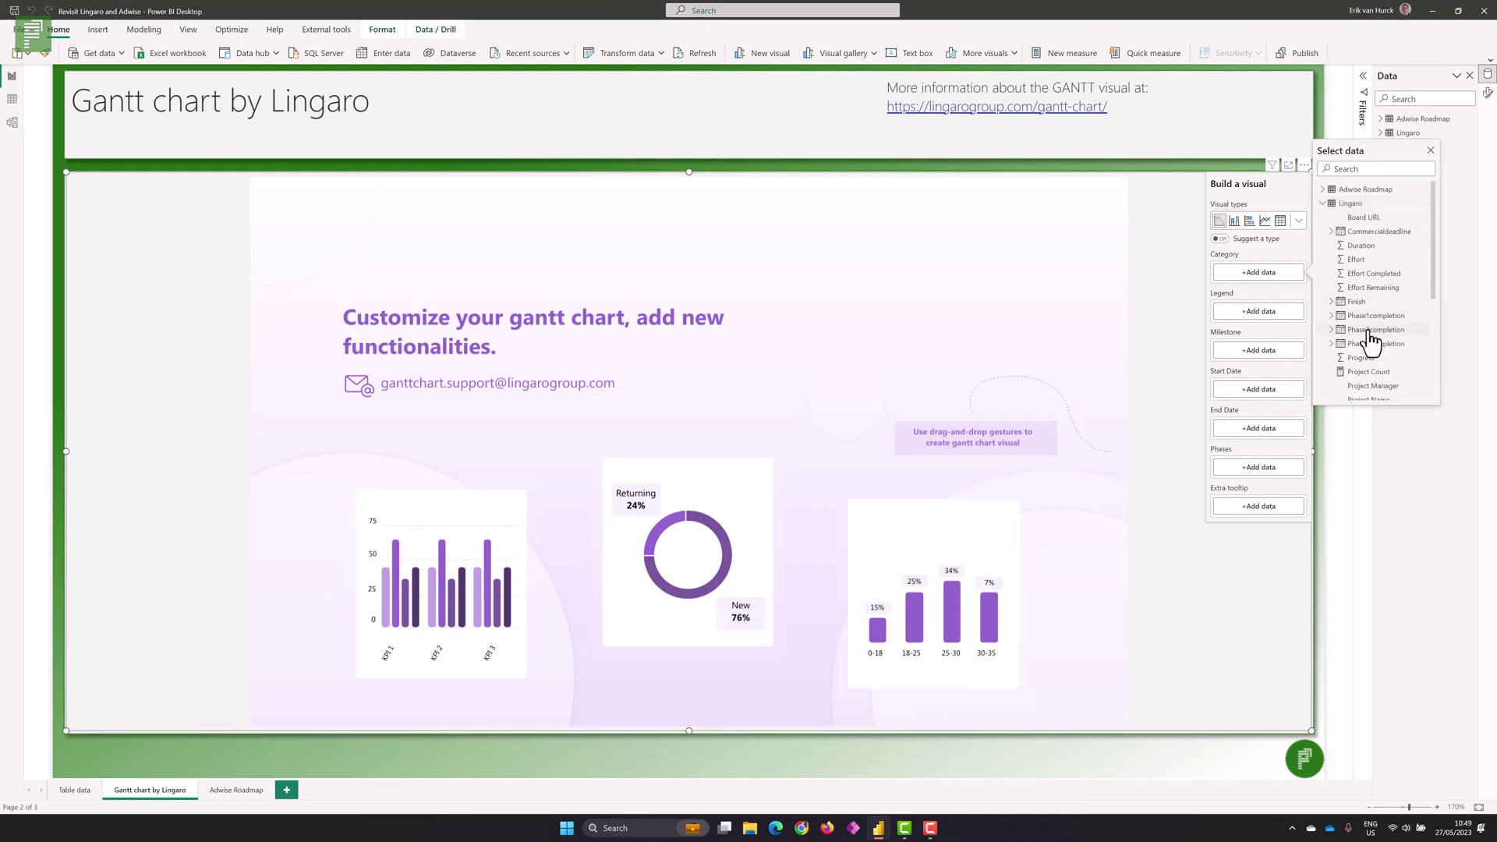
{"action": "scroll", "coordinate": [1369, 339], "scroll_direction": "down", "scroll_amount": 1}
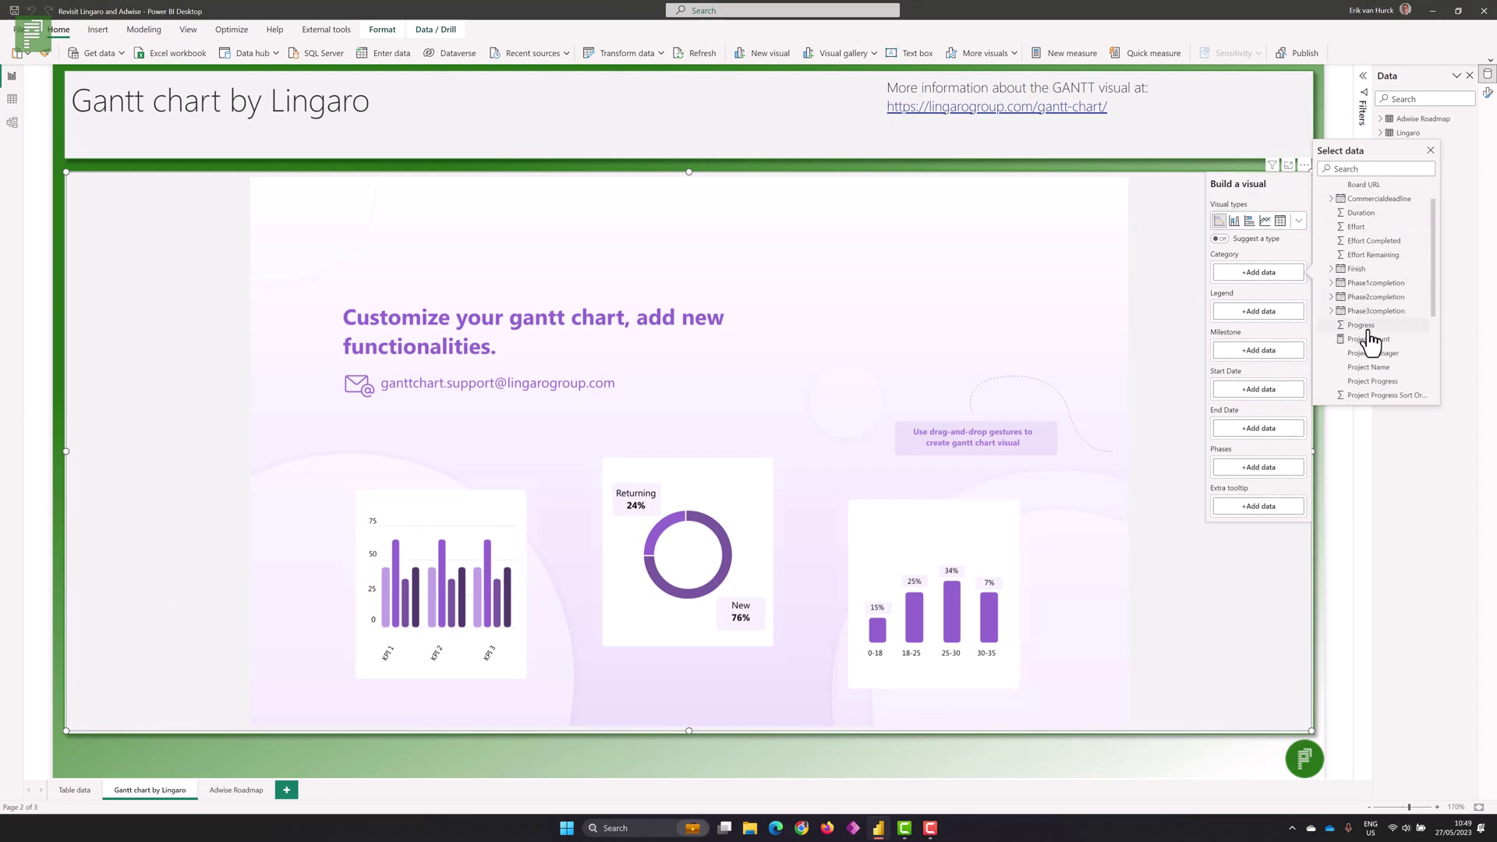
{"action": "left_click", "coordinate": [1369, 364]}
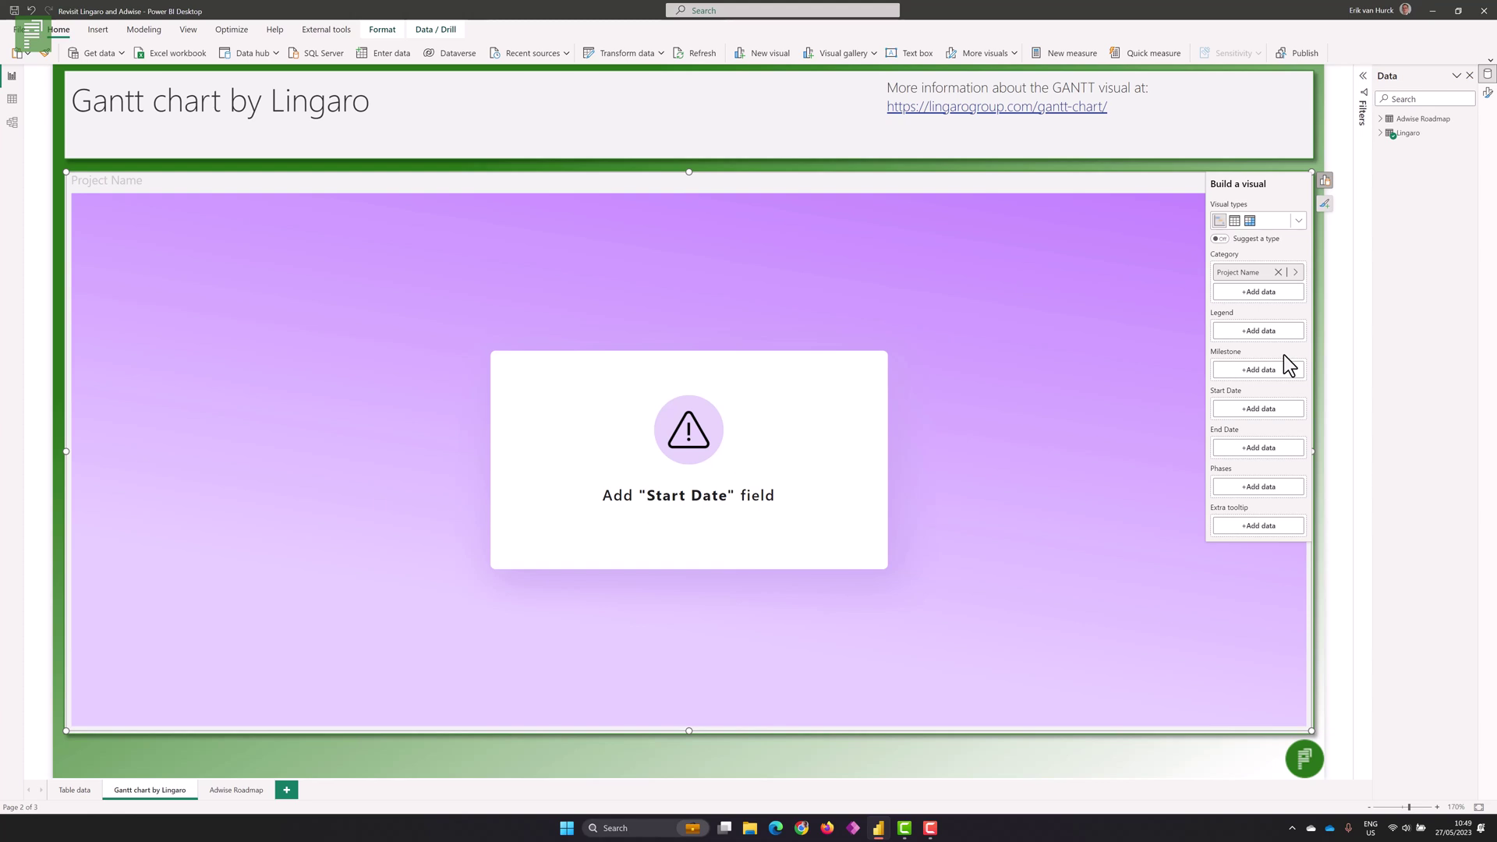
- Assign the Lingaro table's Start field to the visual's Start Date and its Finish field to the End Date
{"action": "left_click", "coordinate": [1262, 413]}
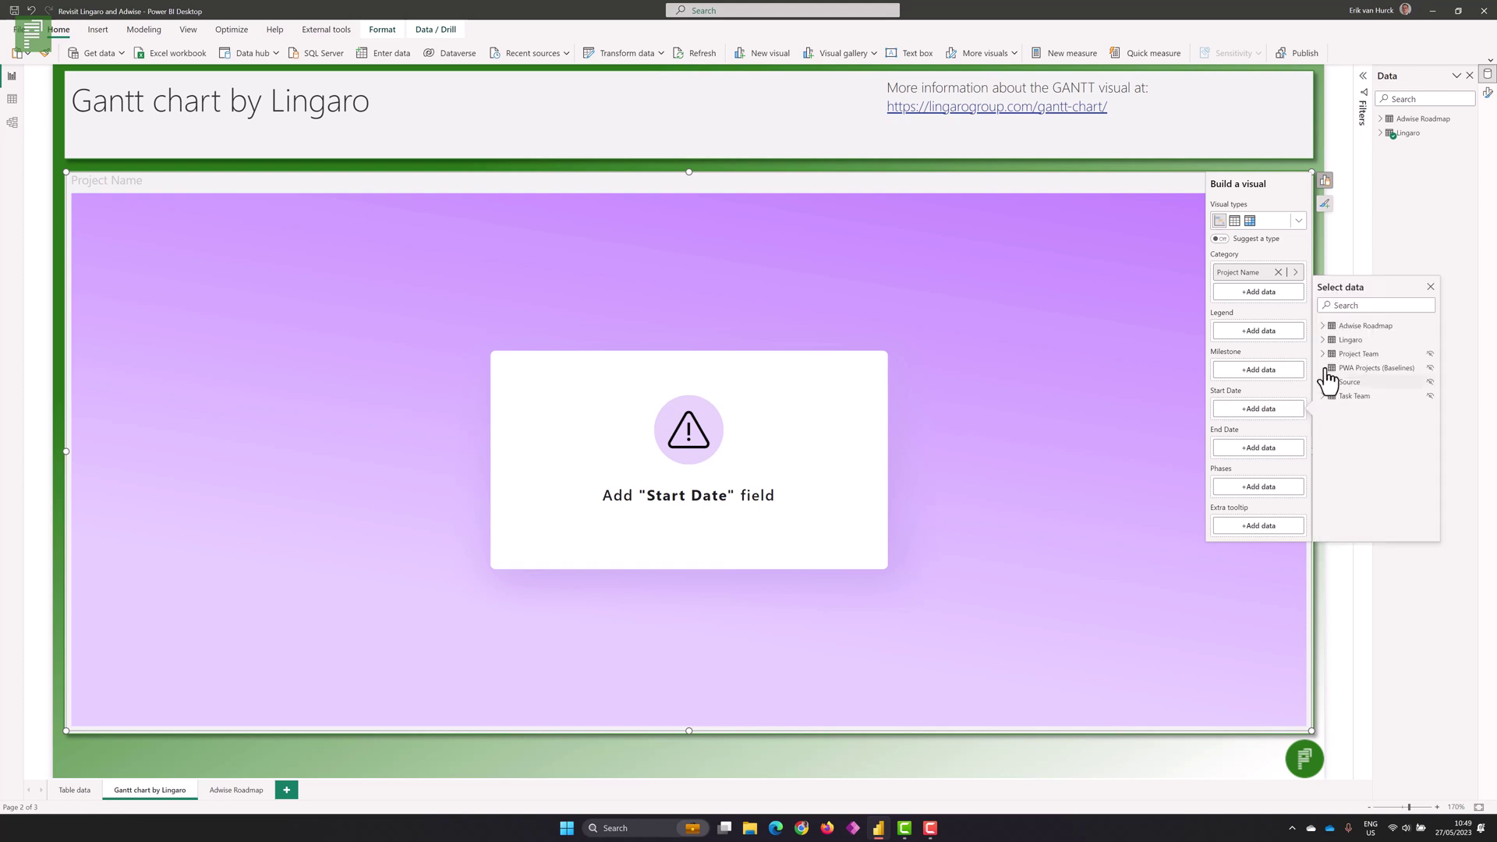
{"action": "left_click", "coordinate": [1285, 446]}
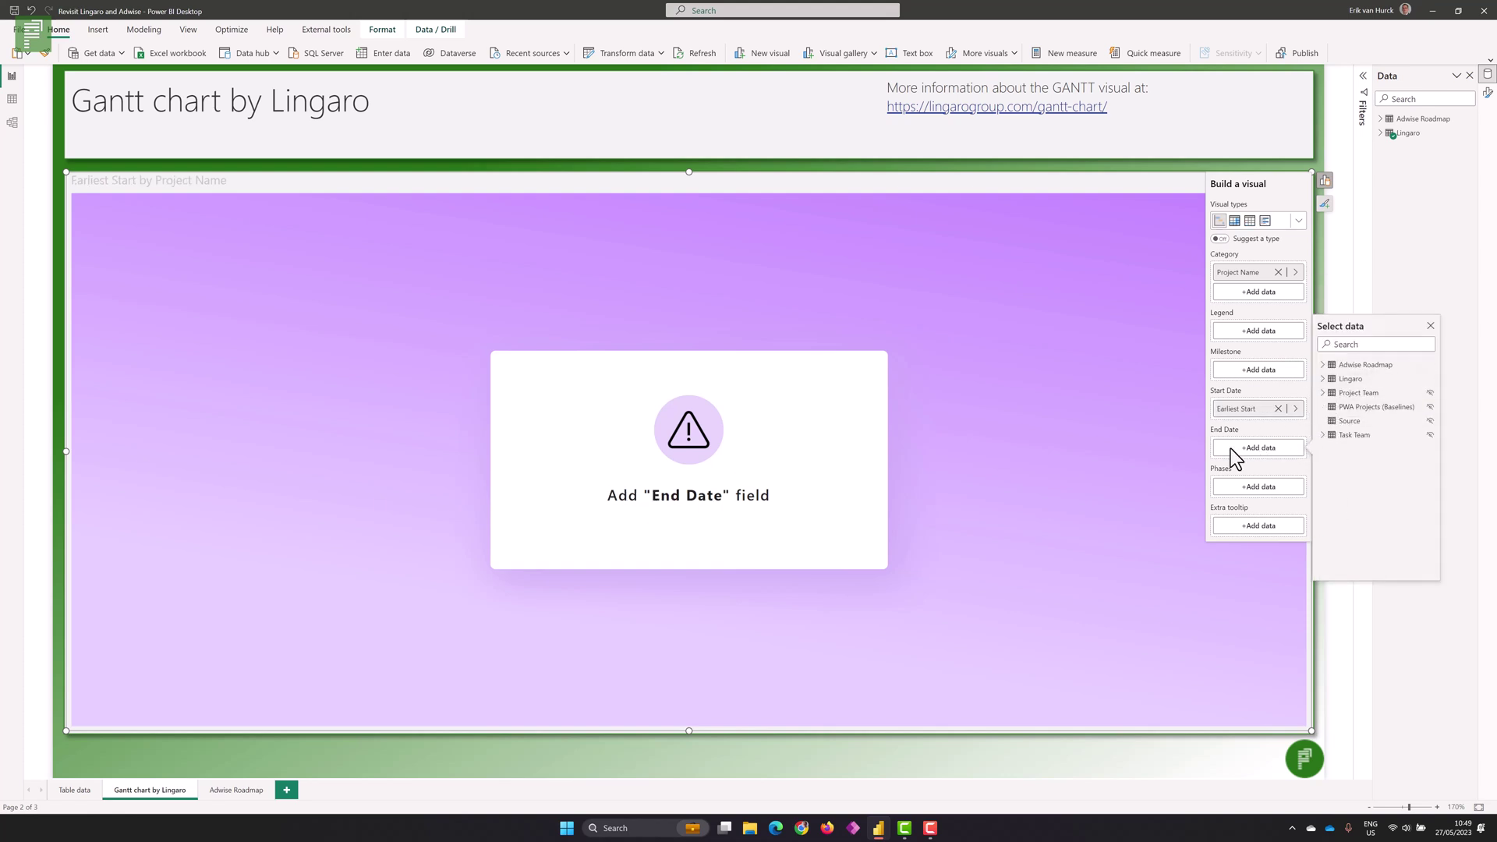
{"action": "left_click", "coordinate": [1323, 380]}
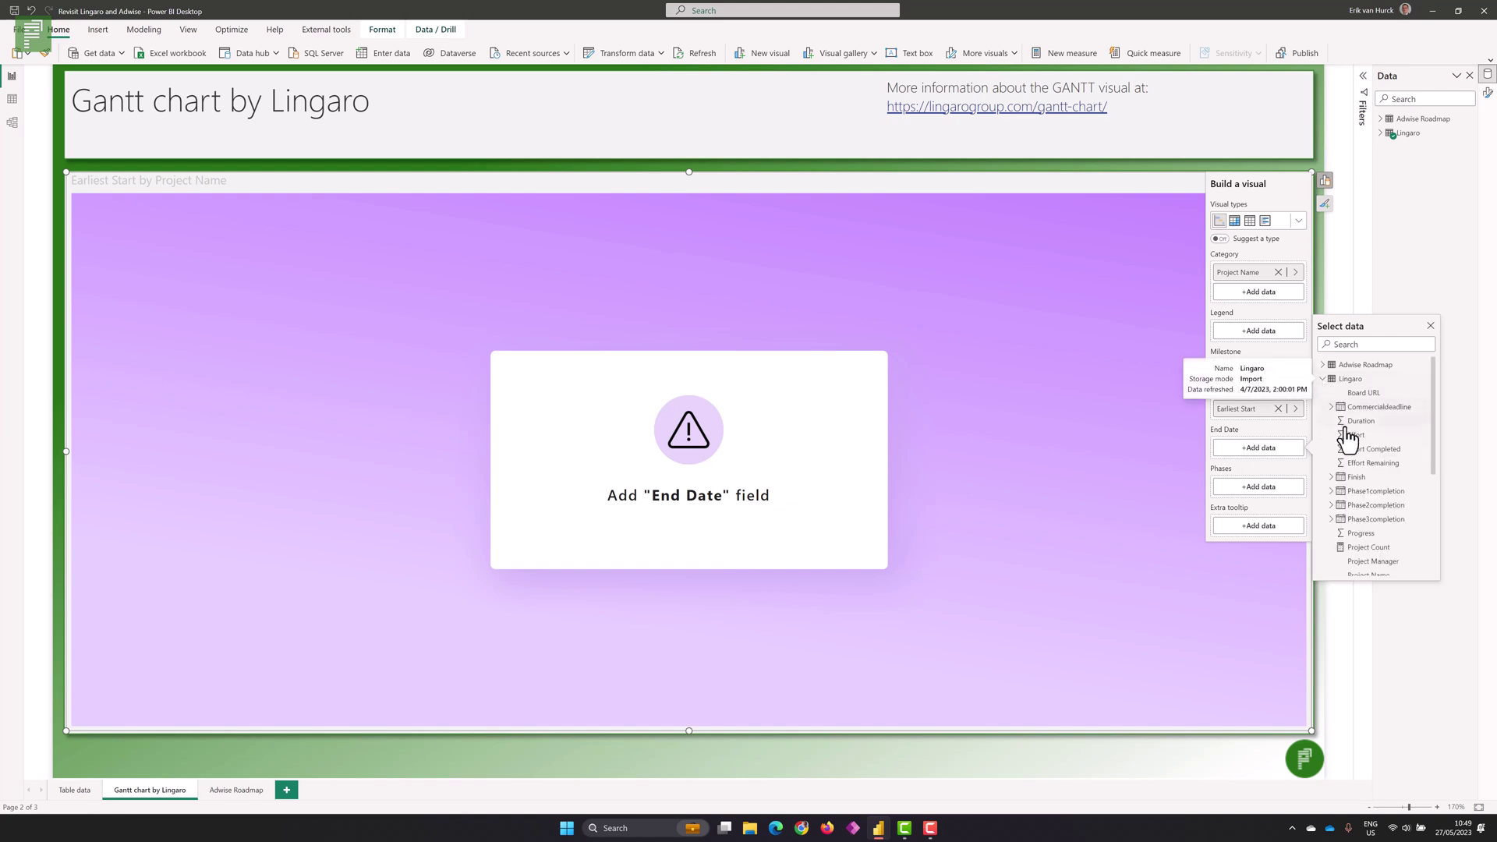
{"action": "left_click", "coordinate": [1349, 477]}
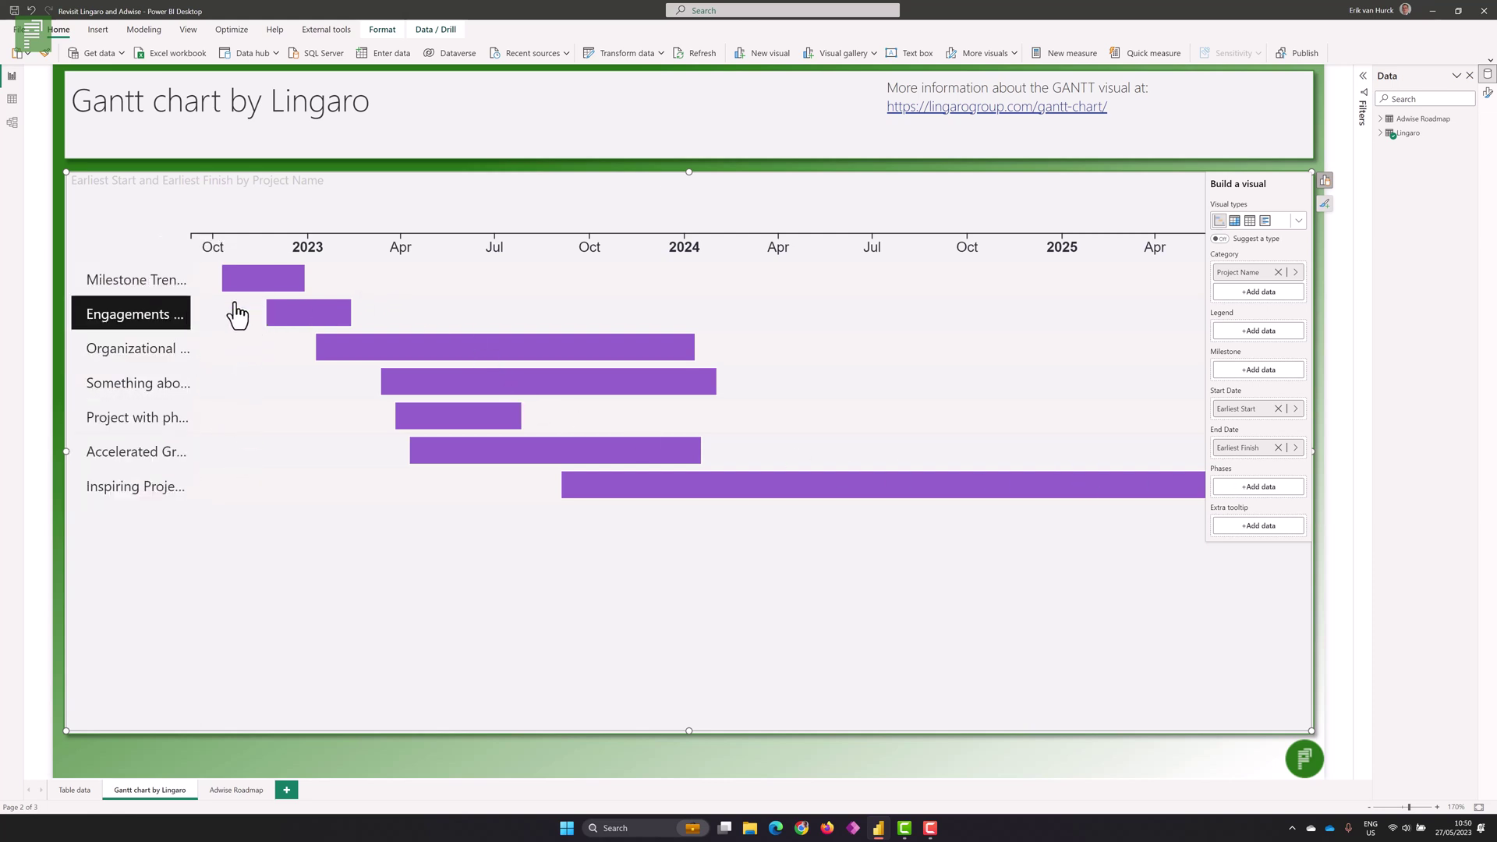
- Try hiding the date indicator in the Gantt visual's Timeline formatting and turn it back on
{"action": "mouse_move", "coordinate": [250, 297]}
{"action": "mouse_move", "coordinate": [310, 327]}
{"action": "mouse_move", "coordinate": [421, 358]}
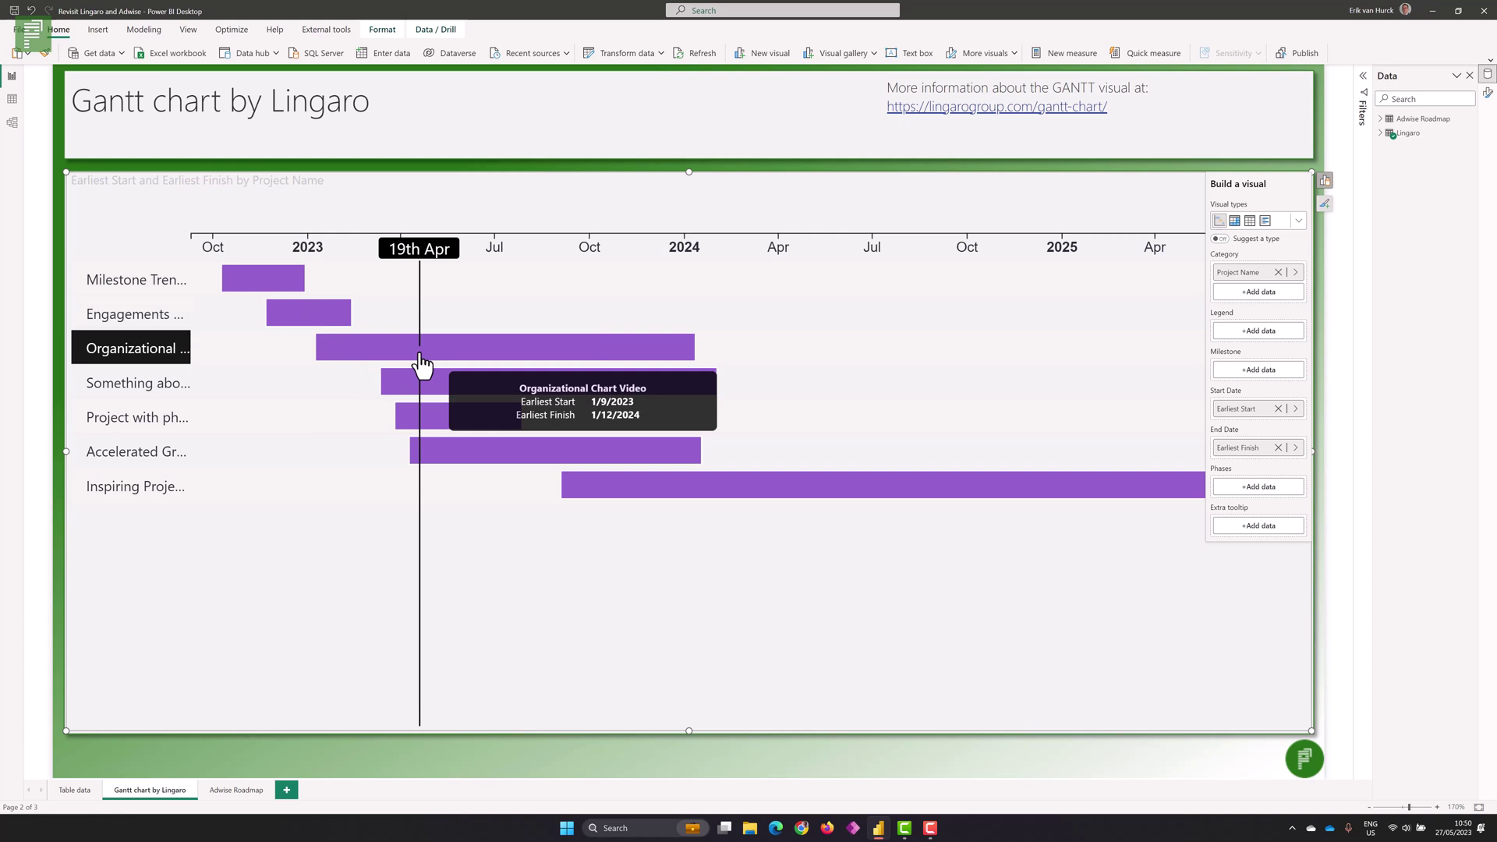
{"action": "left_click", "coordinate": [1325, 204]}
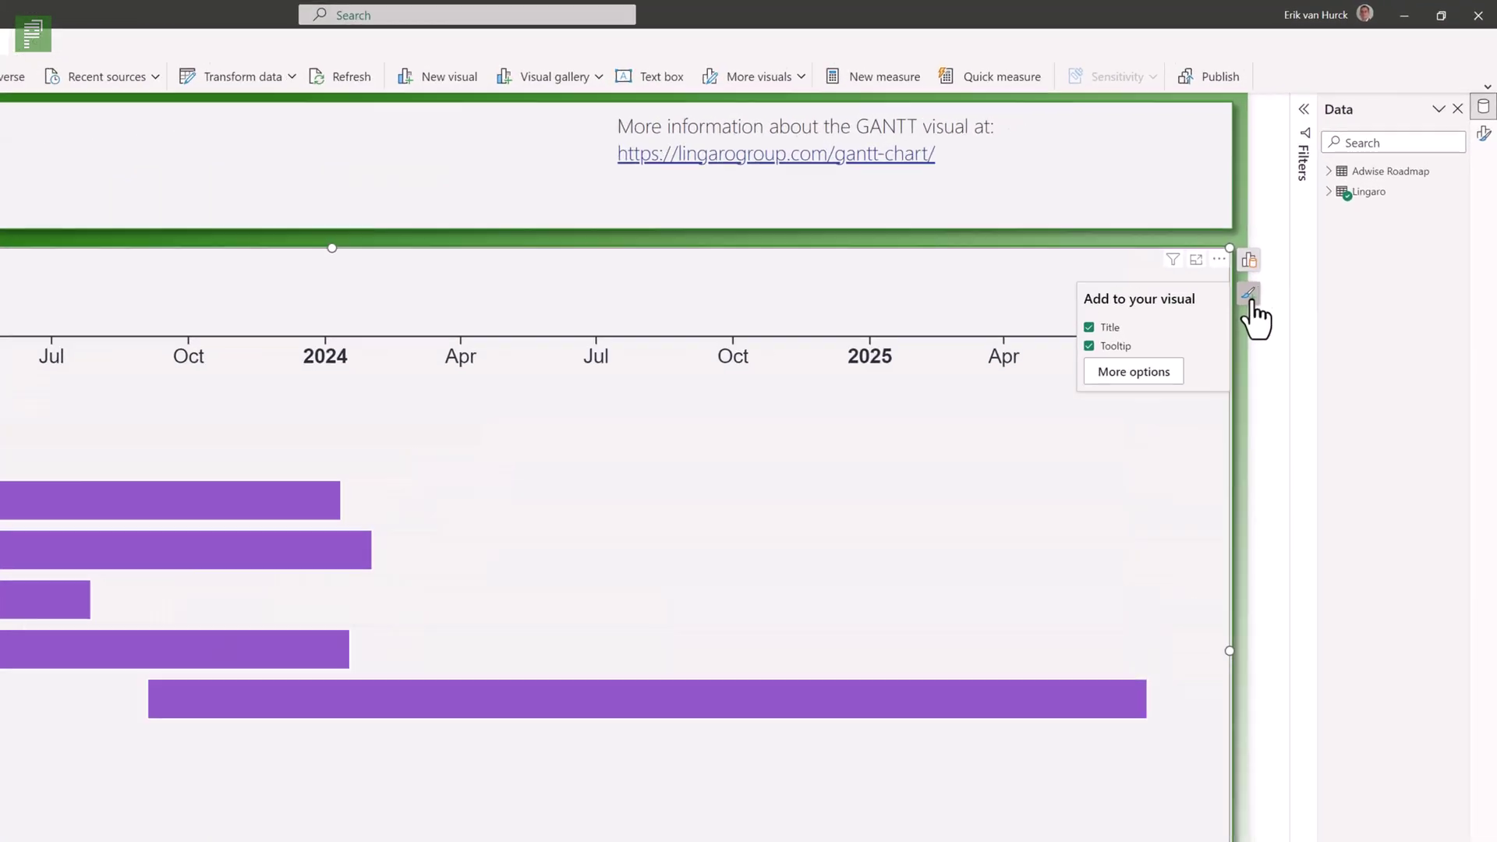
{"action": "left_click", "coordinate": [1133, 374]}
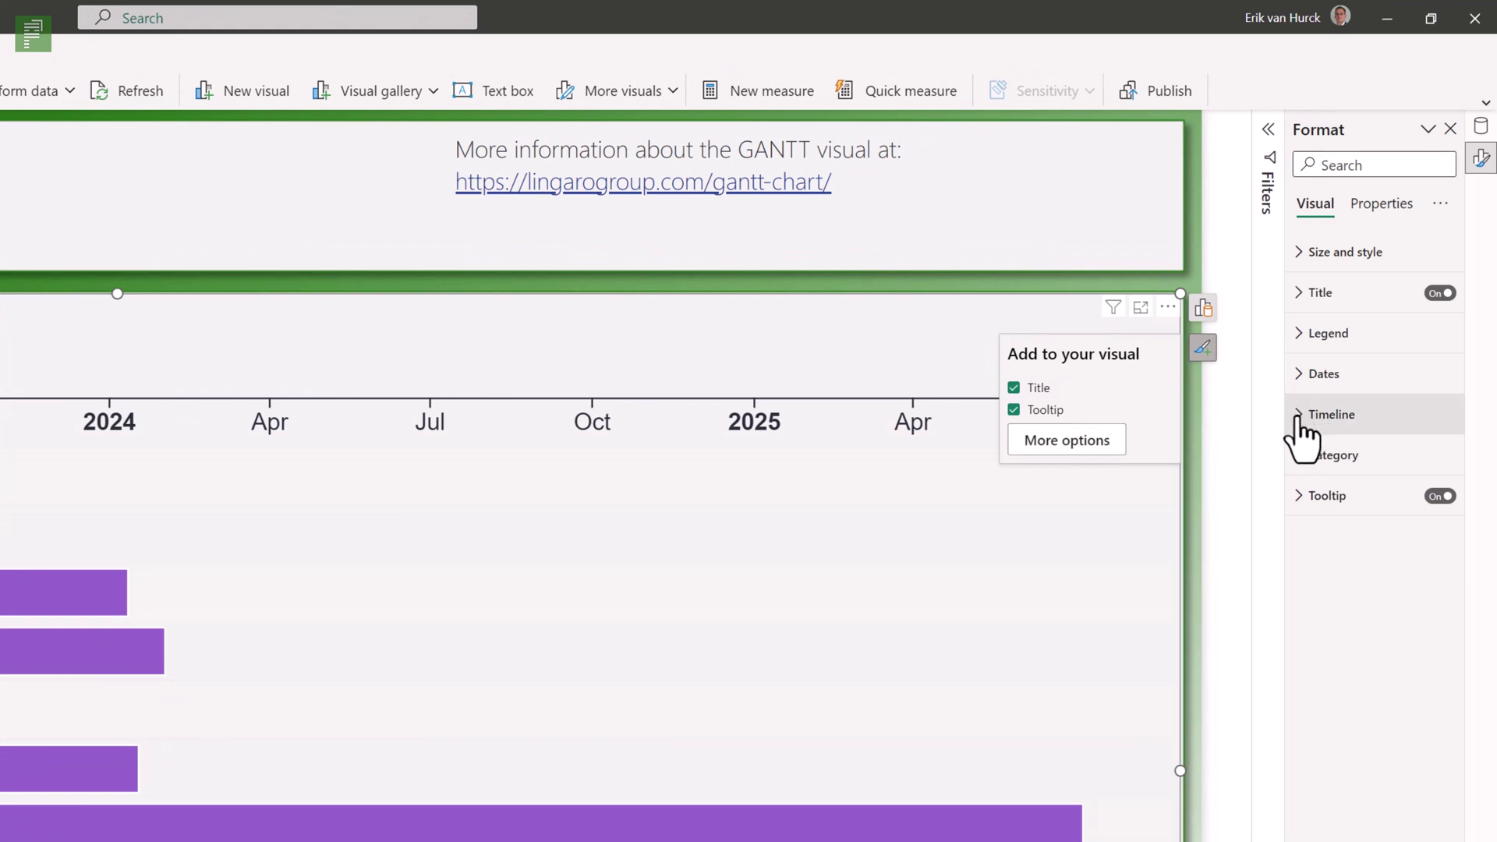
{"action": "left_click", "coordinate": [1299, 419]}
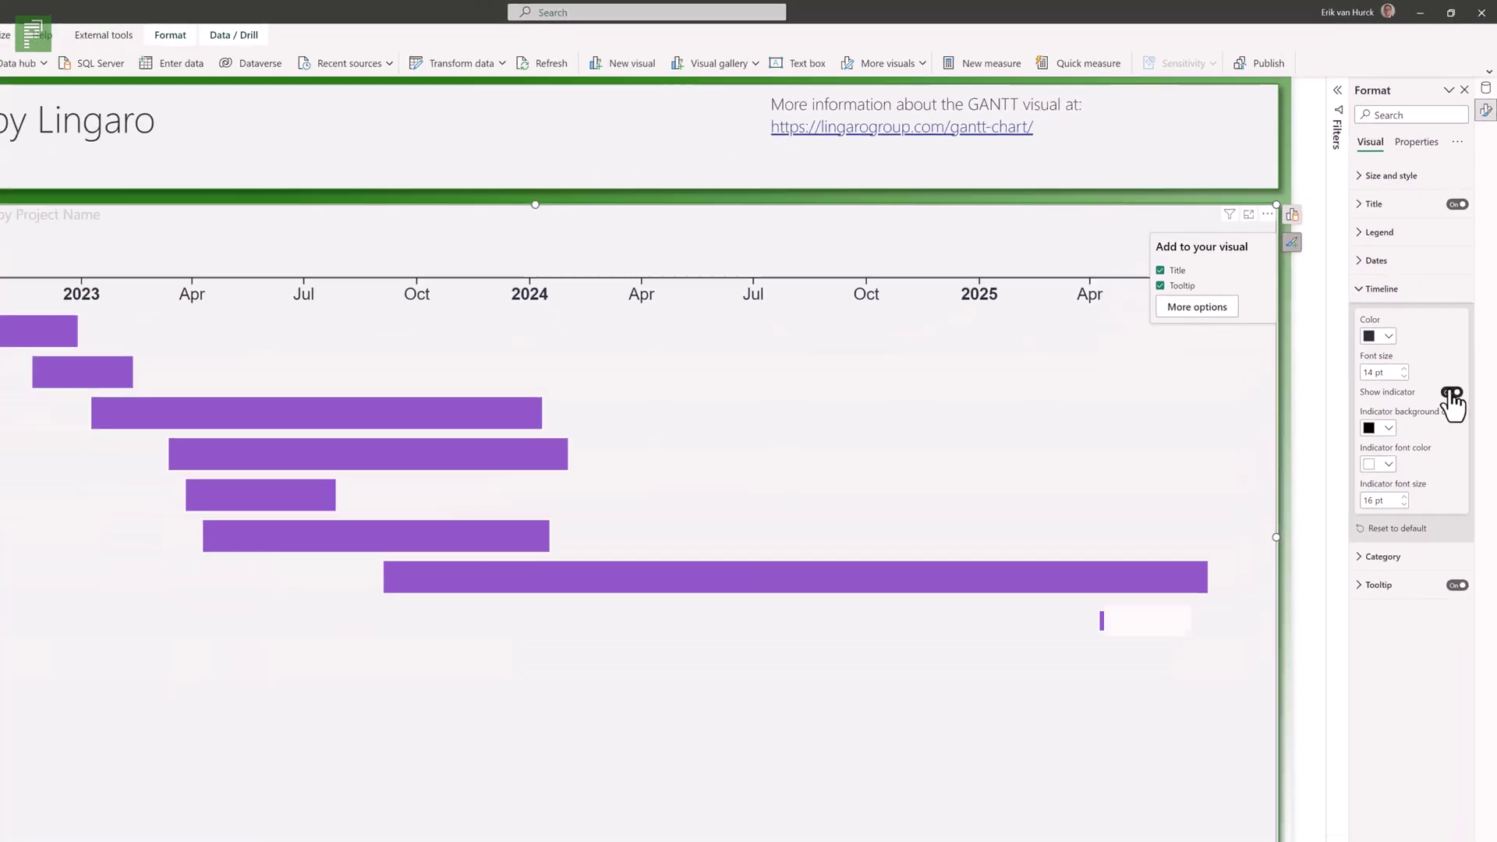
{"action": "left_click", "coordinate": [1451, 398]}
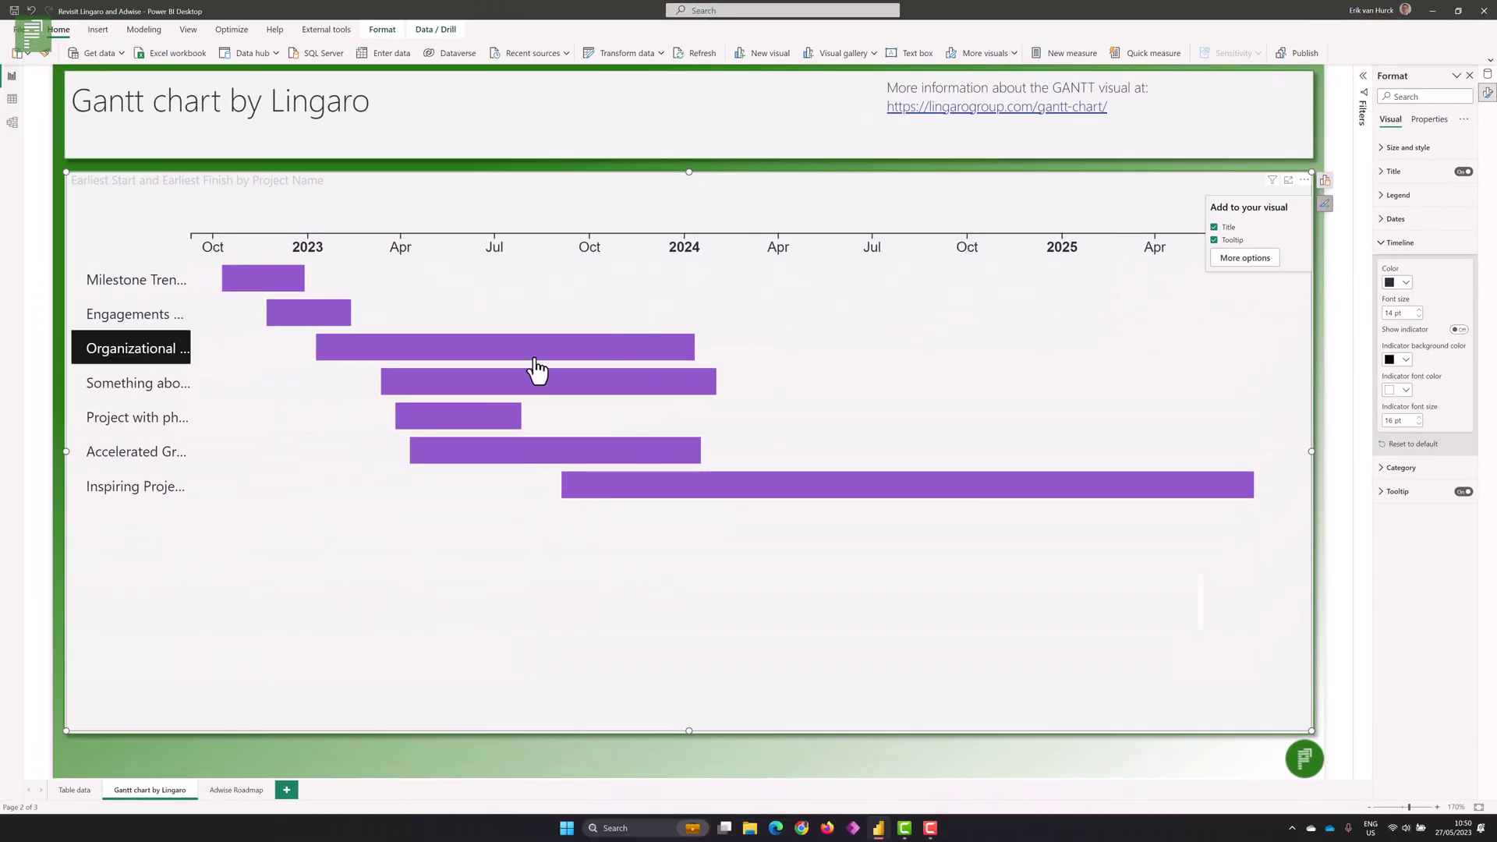
{"action": "mouse_move", "coordinate": [536, 360]}
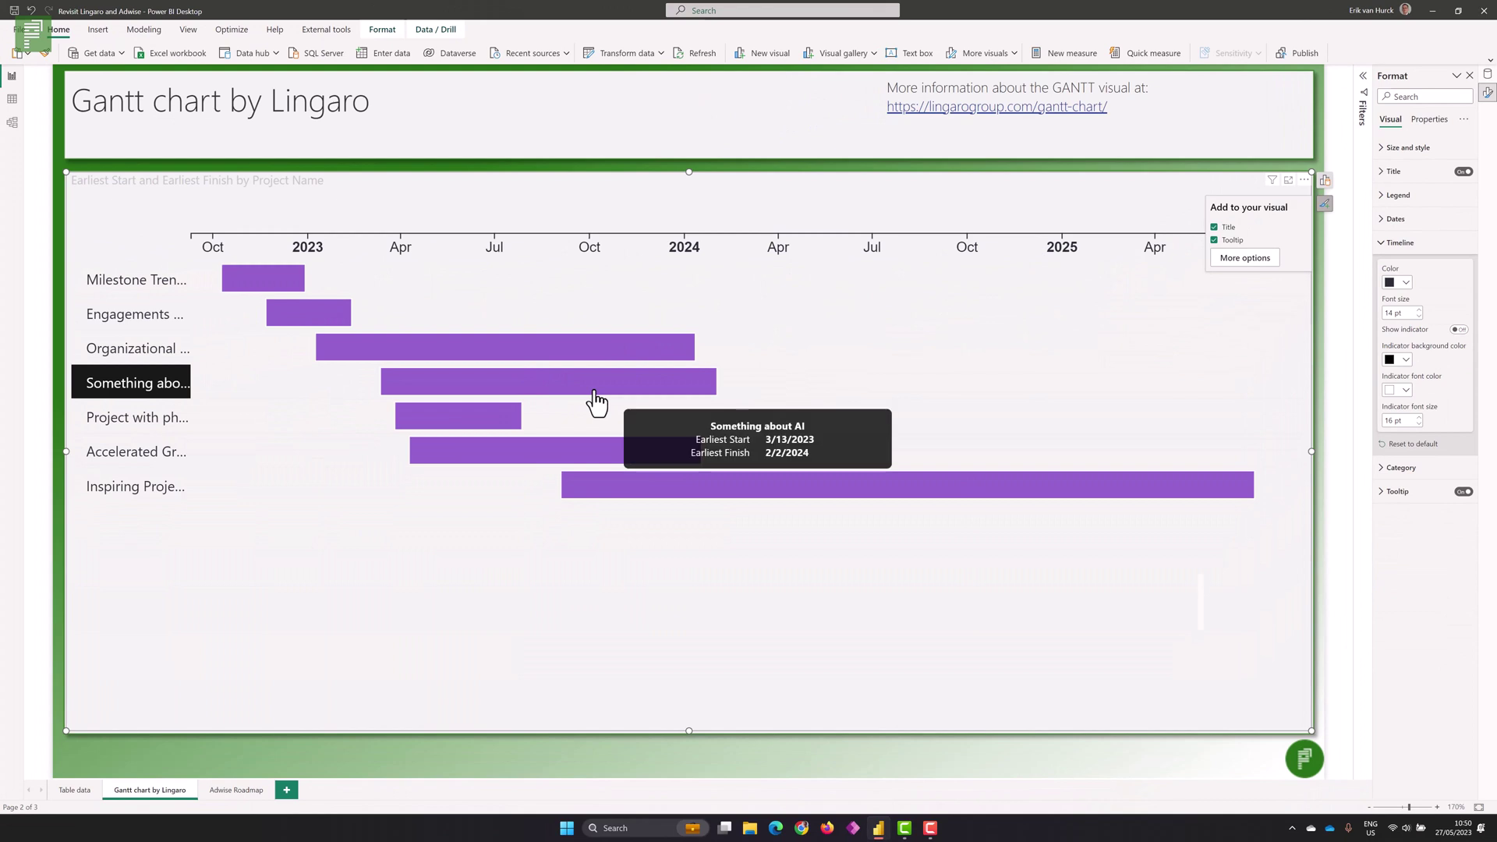
{"action": "left_click", "coordinate": [1457, 330]}
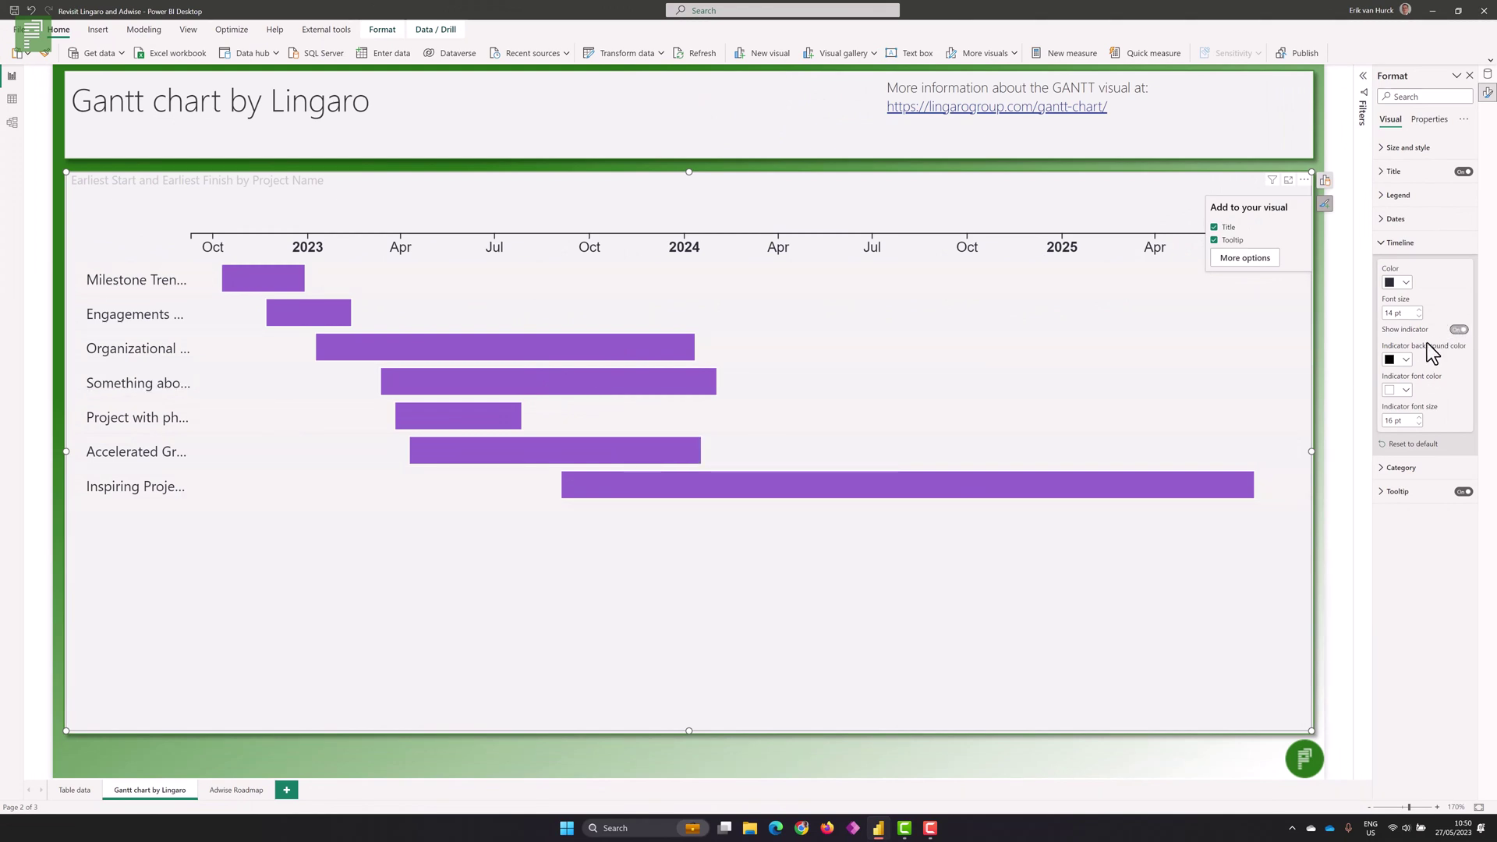
- Set the Timeline indicator's background color to the red theme color, and turn off the visual's title and tooltip
{"action": "left_click", "coordinate": [1406, 360]}
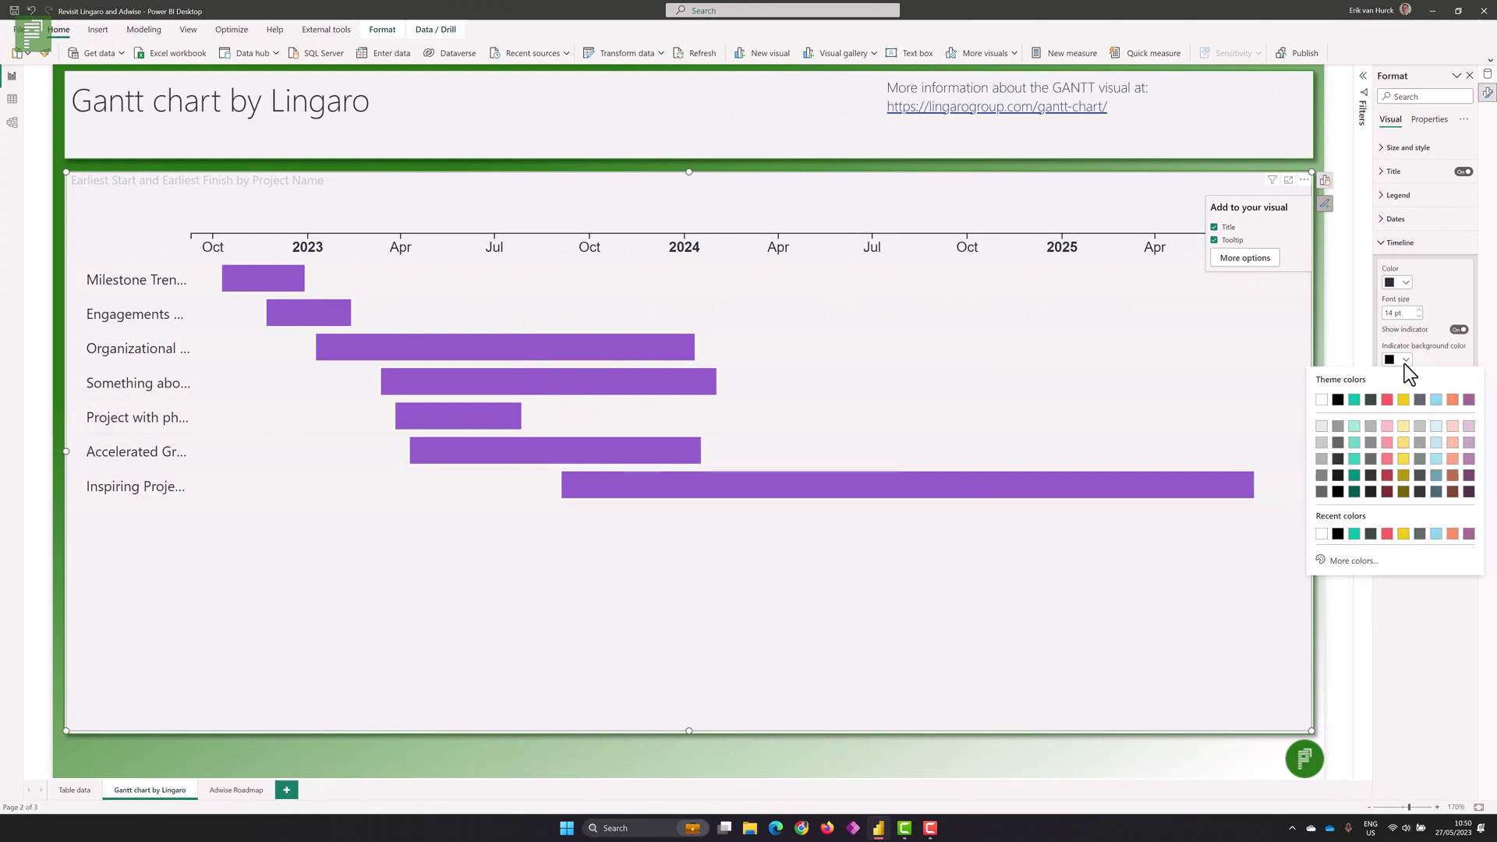
{"action": "left_click", "coordinate": [1387, 400]}
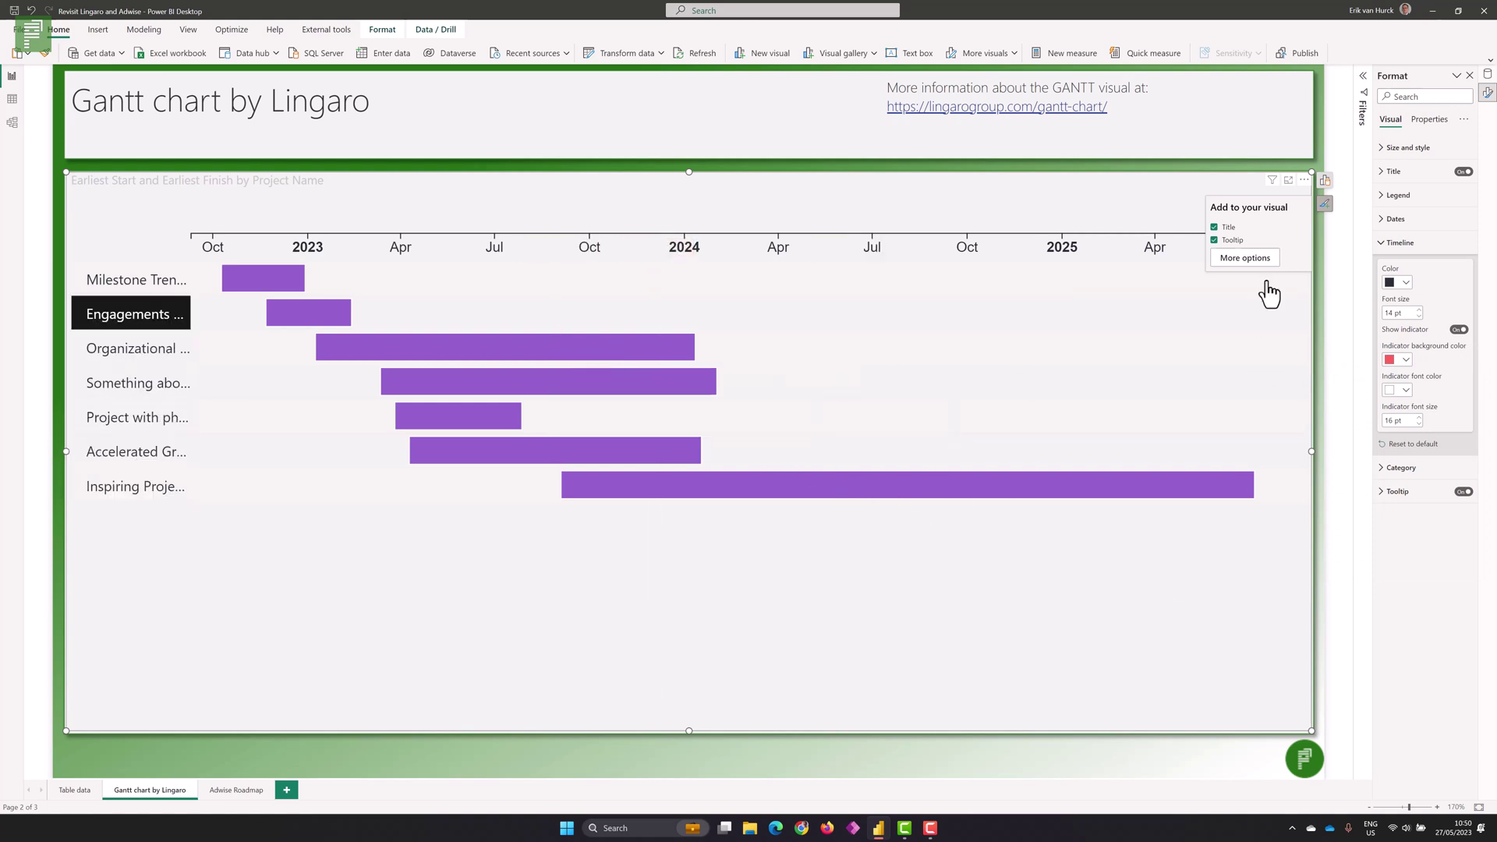
{"action": "left_click", "coordinate": [1391, 243]}
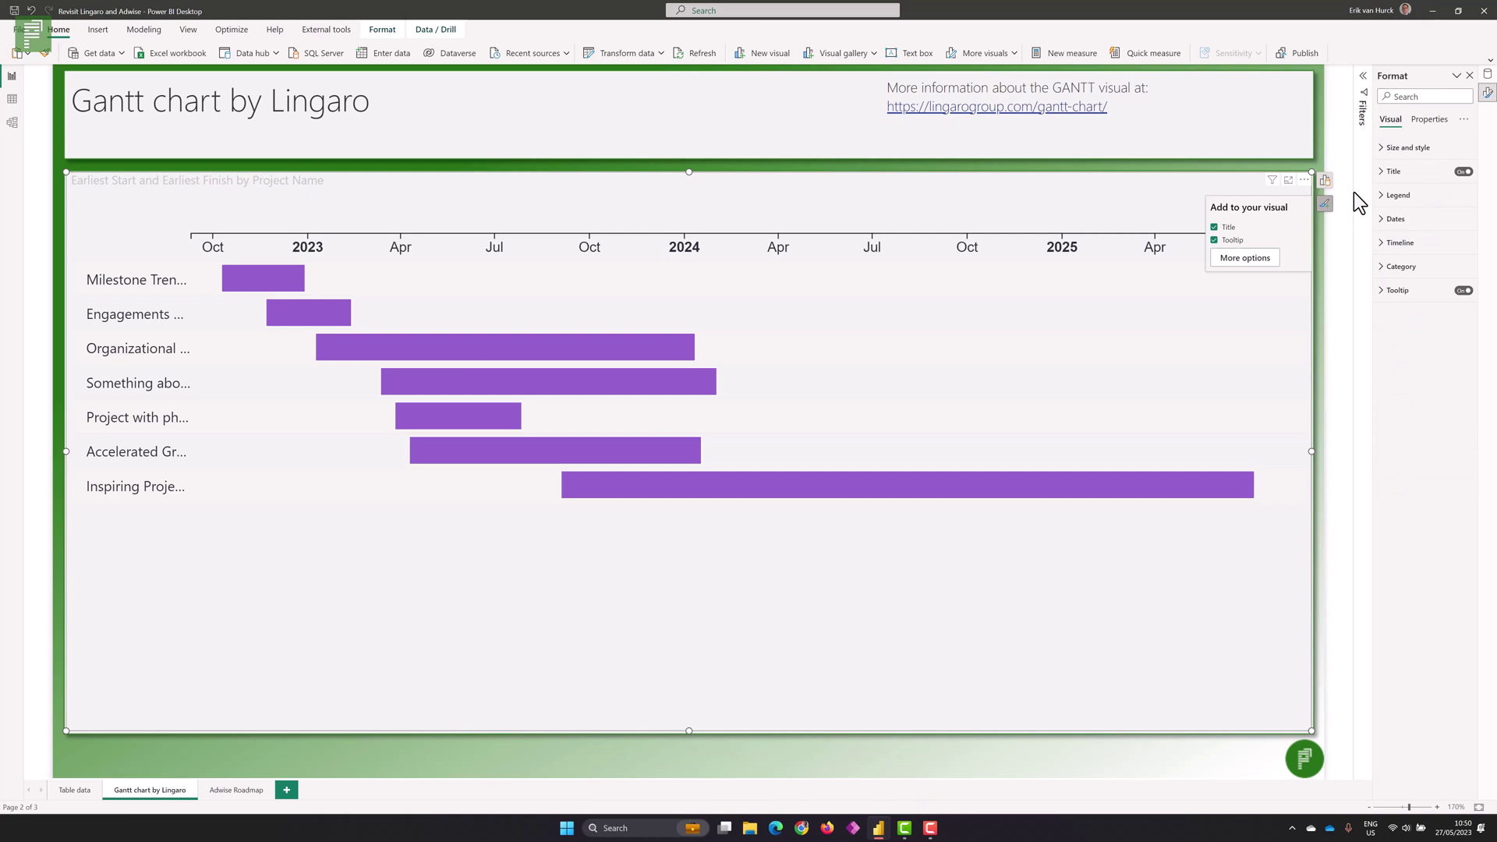
{"action": "left_click", "coordinate": [1218, 232]}
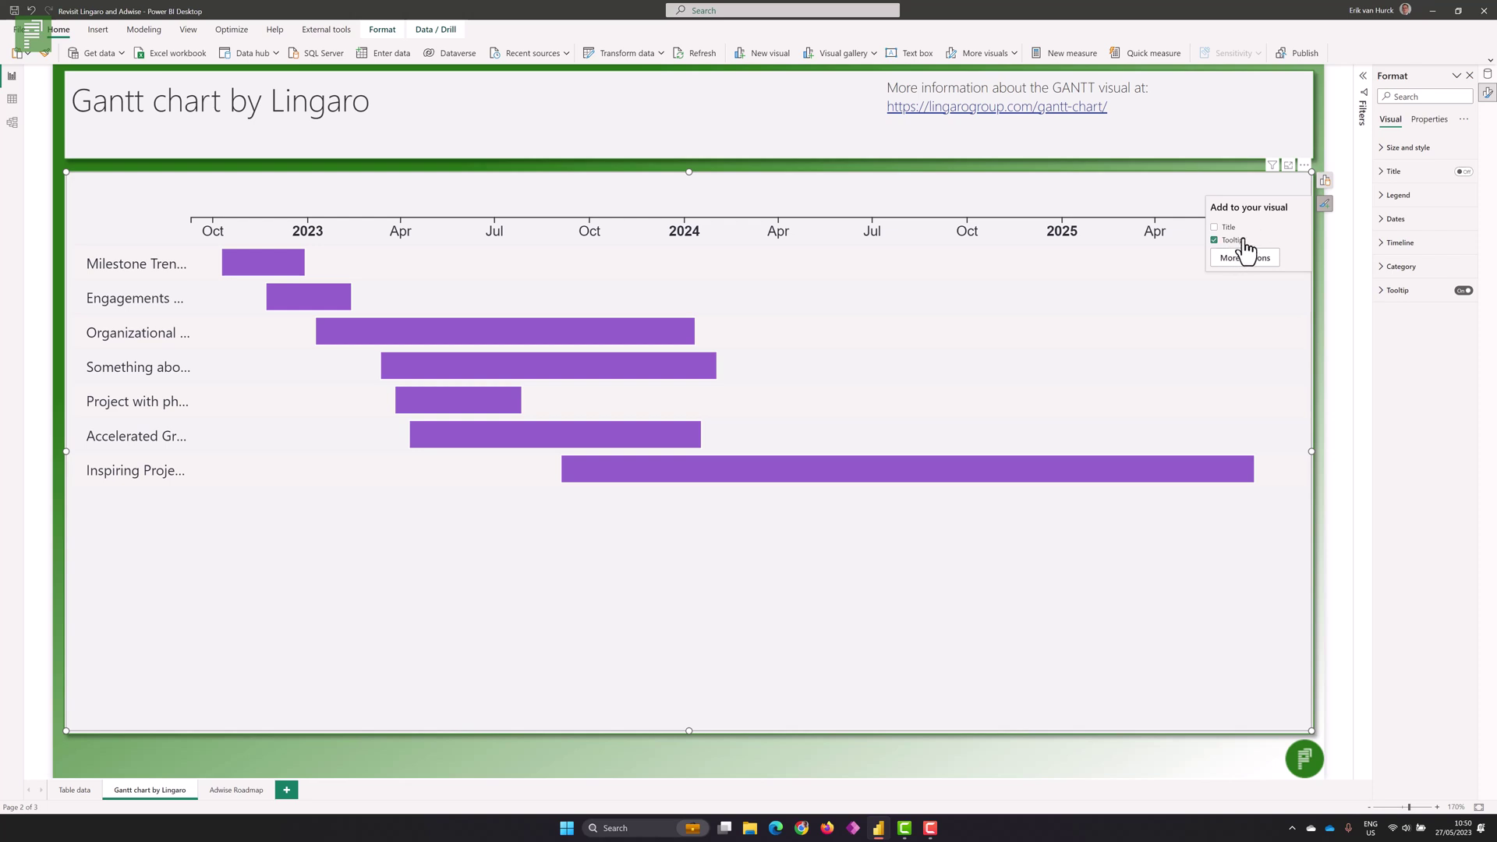
- Try grouping the projects by Region placed above Project Name in the visual's Category, and remove Region again
{"action": "left_click", "coordinate": [1325, 181]}
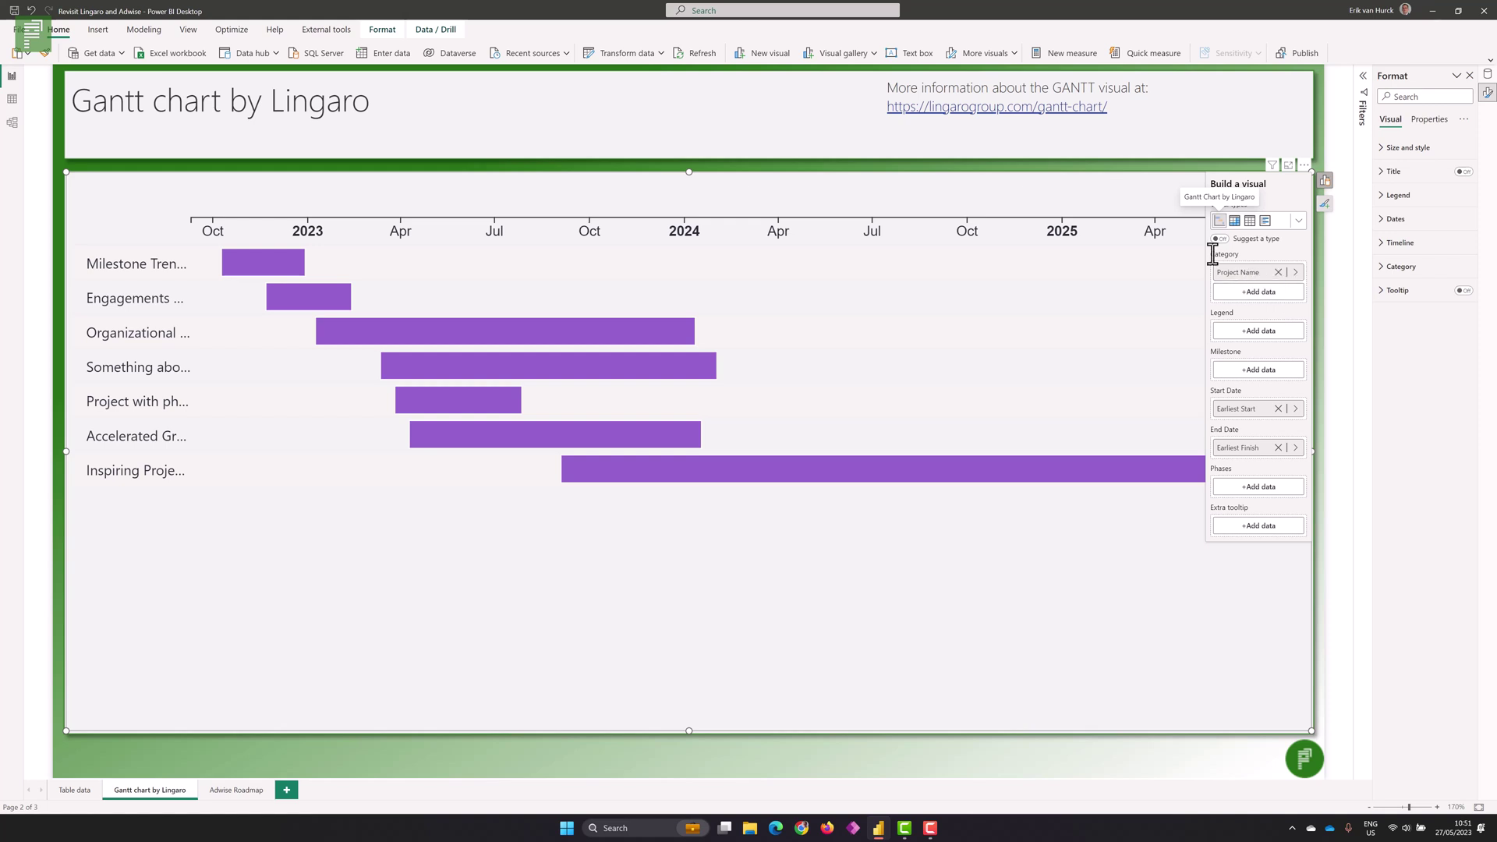
{"action": "left_click", "coordinate": [1248, 308]}
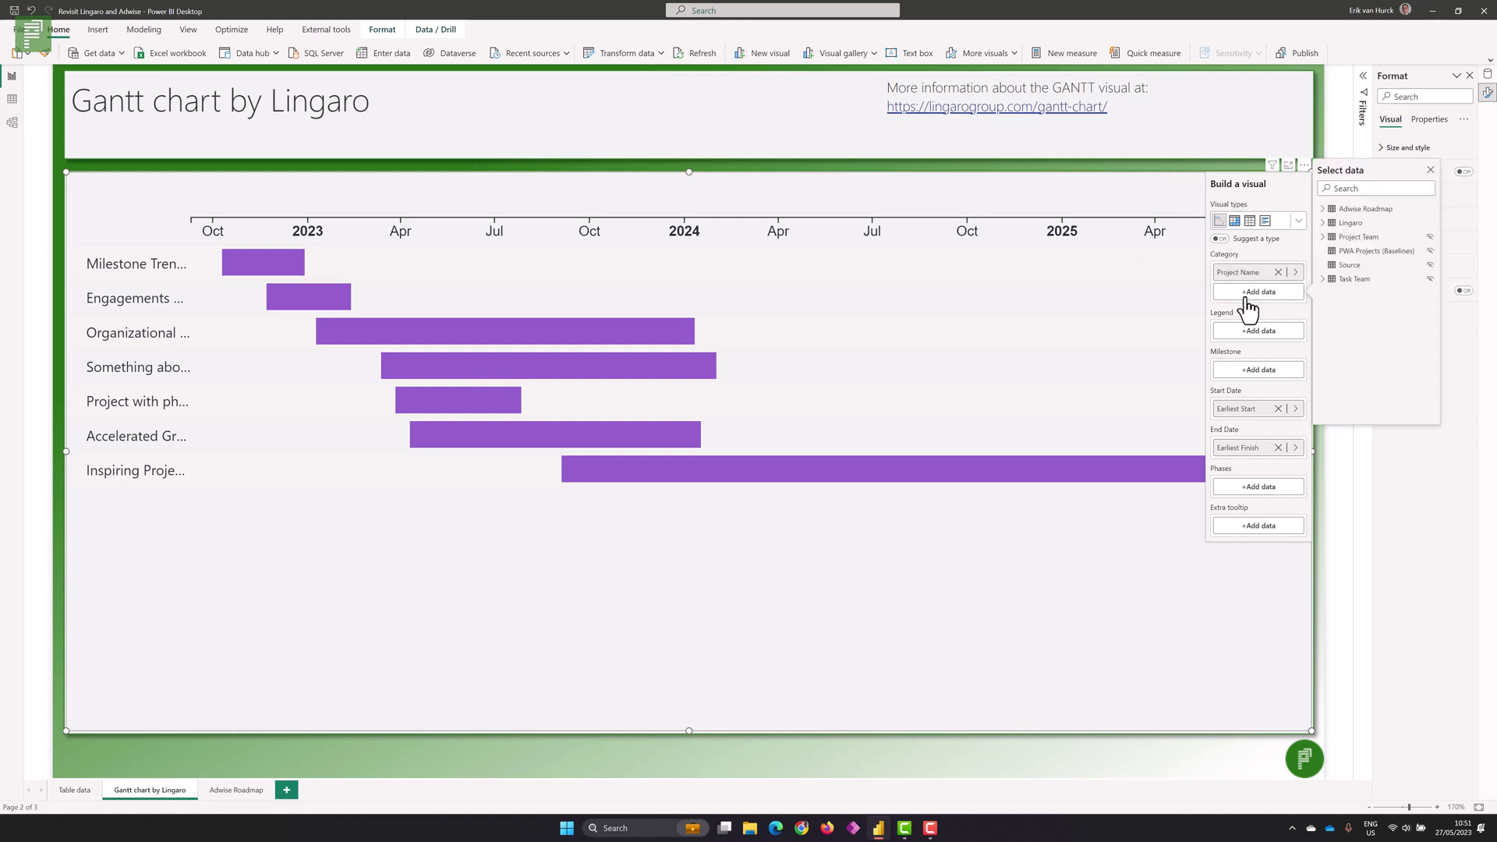
{"action": "left_click", "coordinate": [1323, 224]}
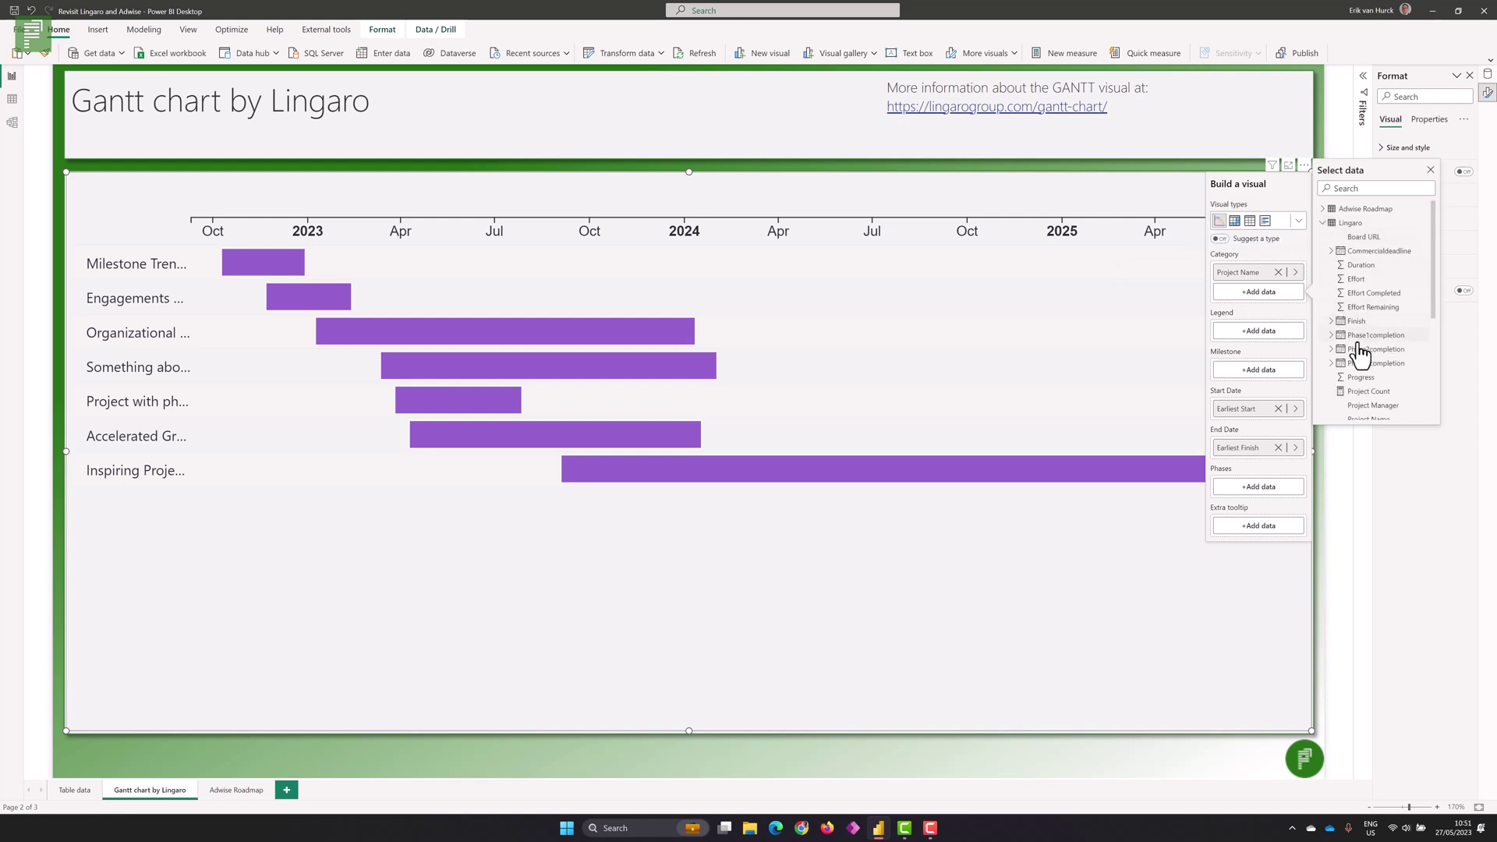
{"action": "scroll", "coordinate": [1360, 350], "scroll_direction": "down", "scroll_amount": 2}
{"action": "scroll", "coordinate": [1358, 358], "scroll_direction": "down", "scroll_amount": 3}
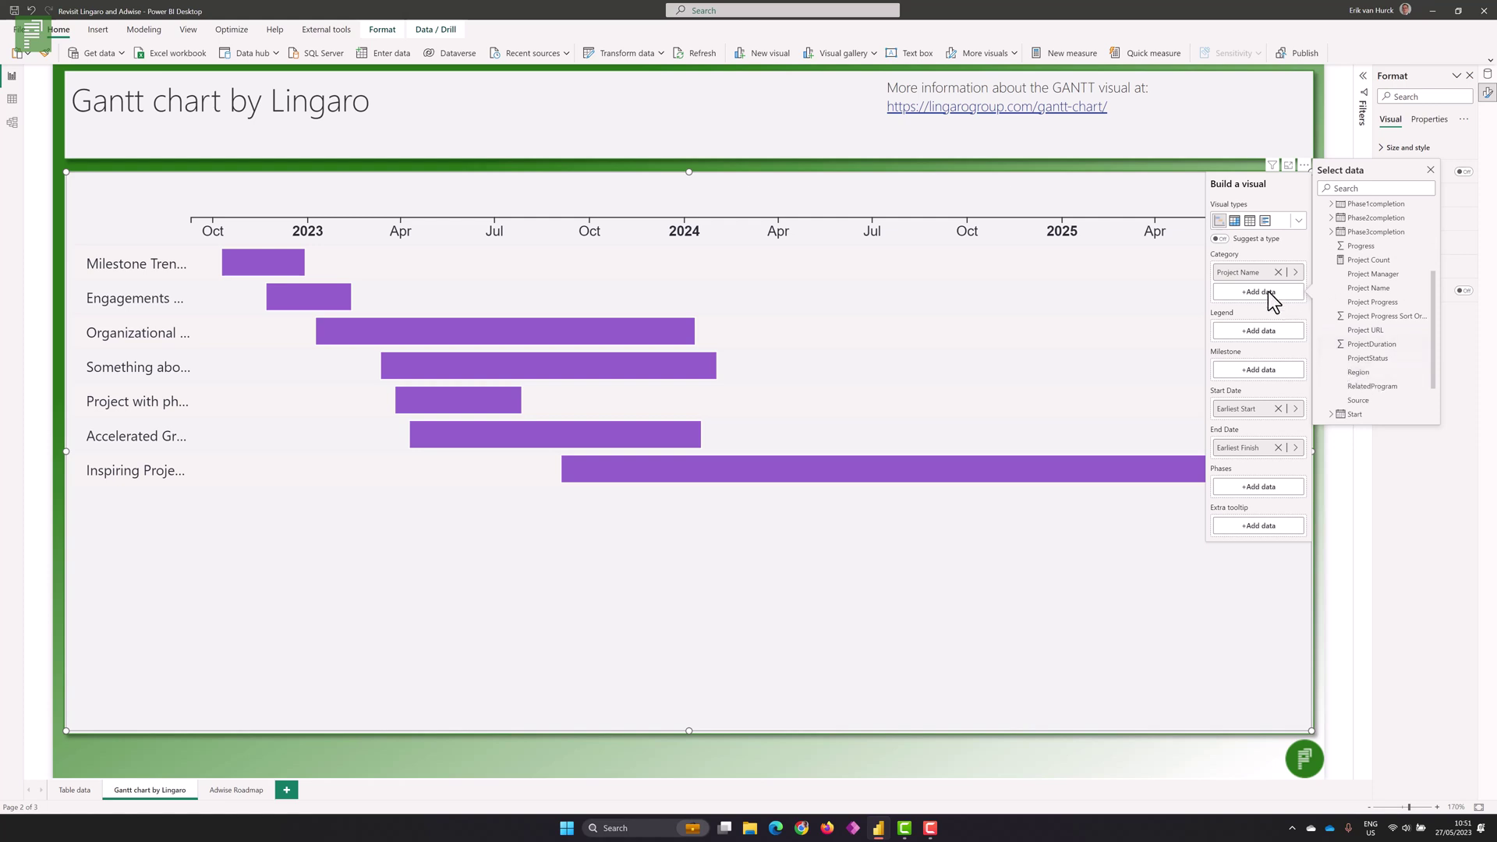
{"action": "left_click", "coordinate": [1358, 373]}
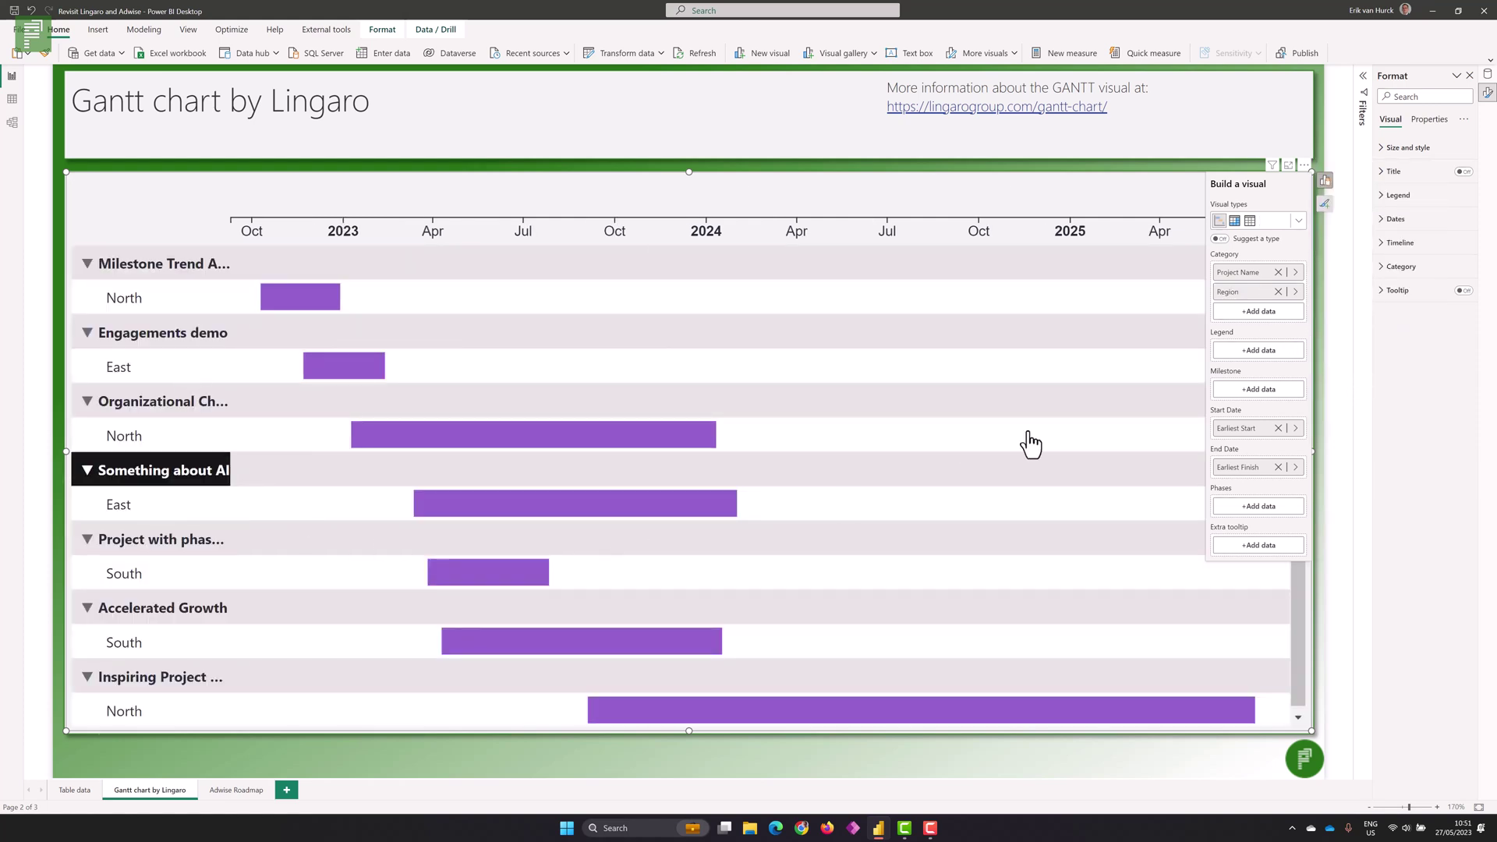
{"action": "left_click_drag", "start_coordinate": [1226, 304], "coordinate": [1229, 267]}
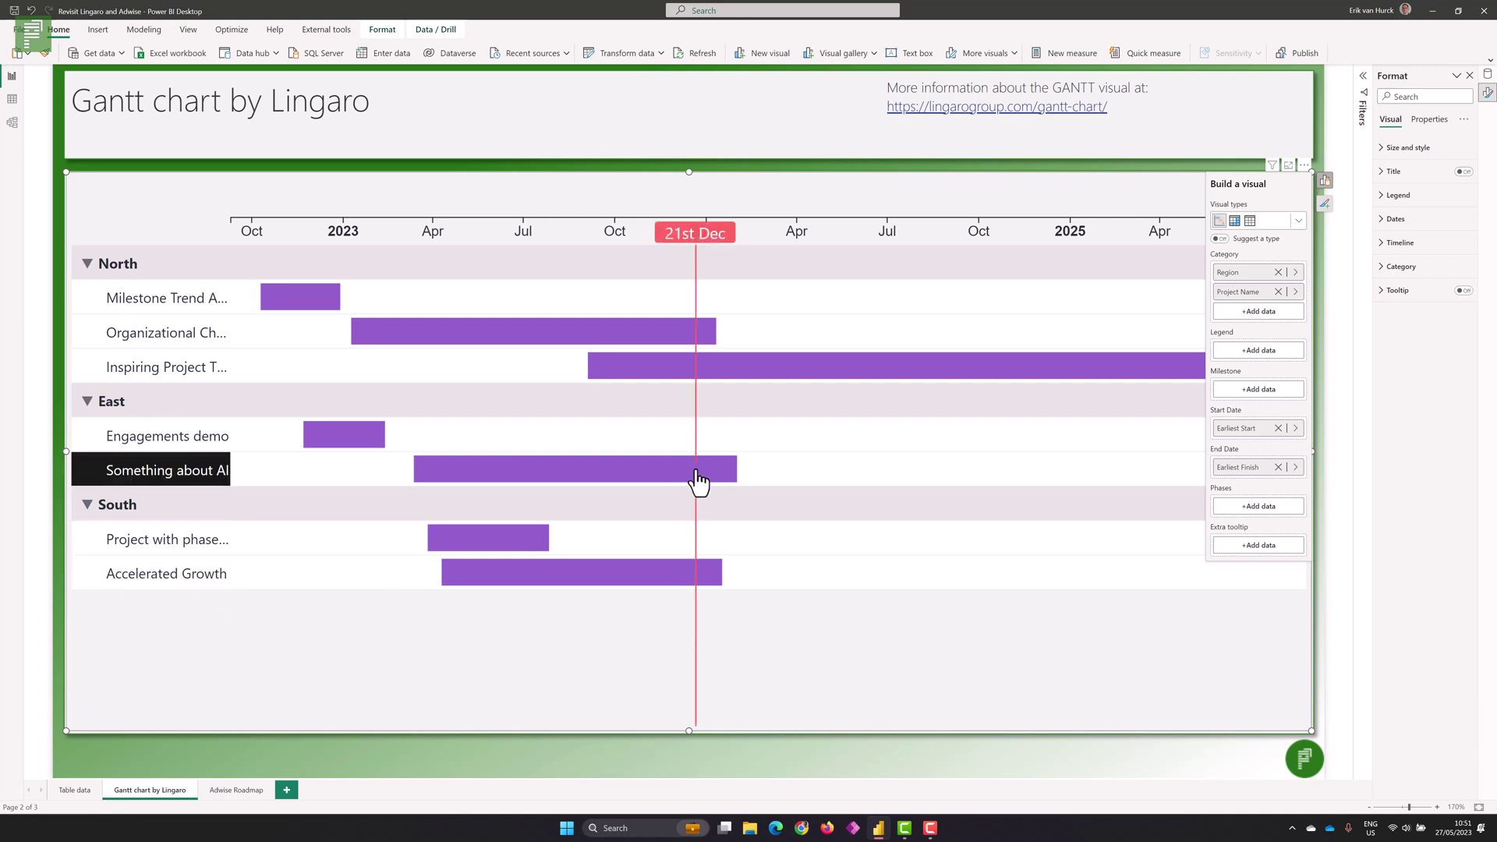
{"action": "left_click", "coordinate": [1278, 272]}
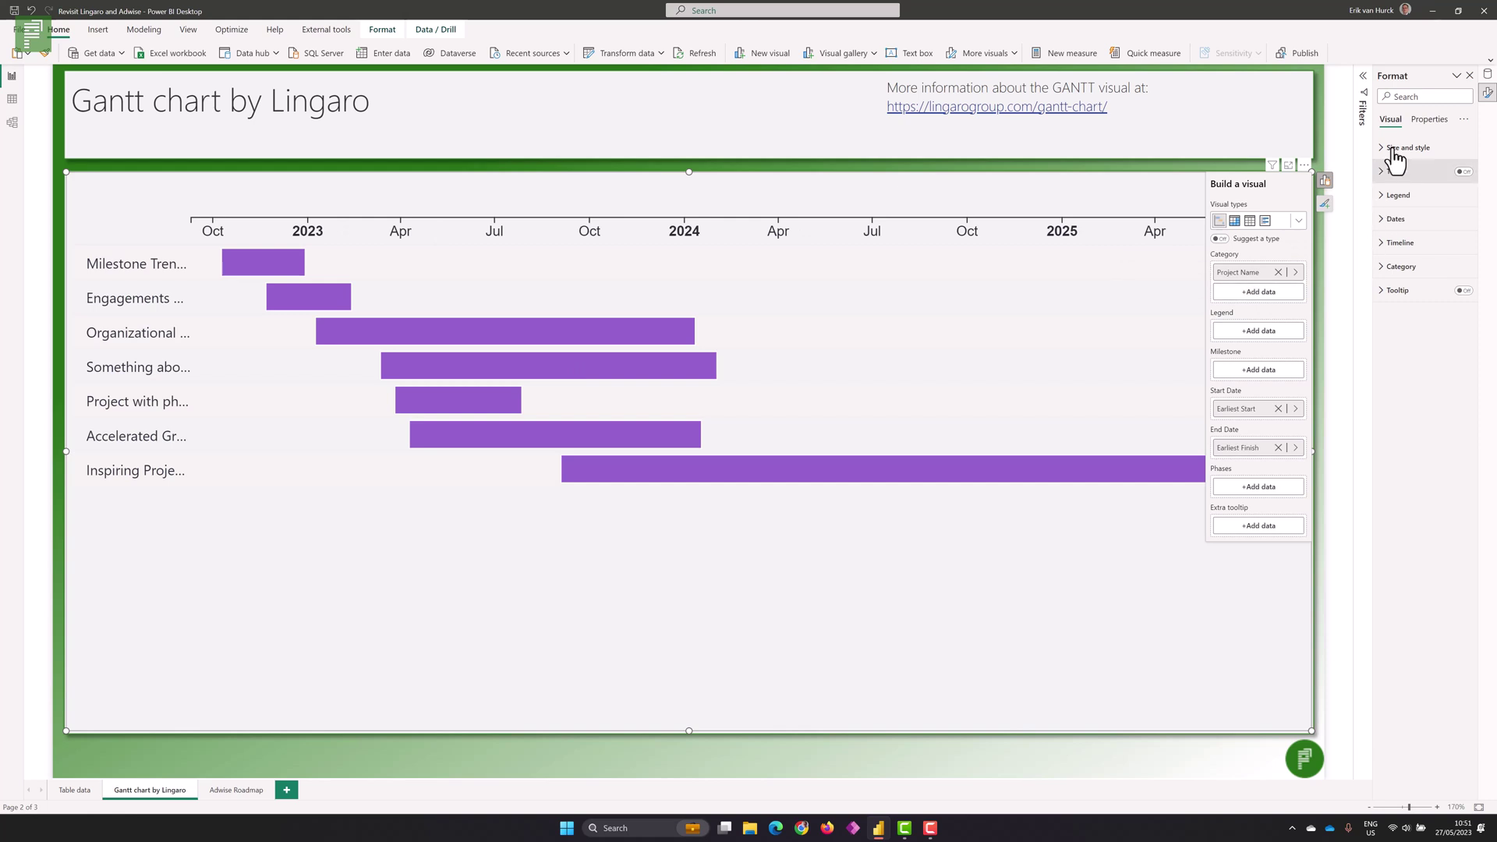
- Add the Lingaro table's RelatedProgram field above Project Name in the visual's Category to group projects by program
{"action": "left_click", "coordinate": [1488, 74]}
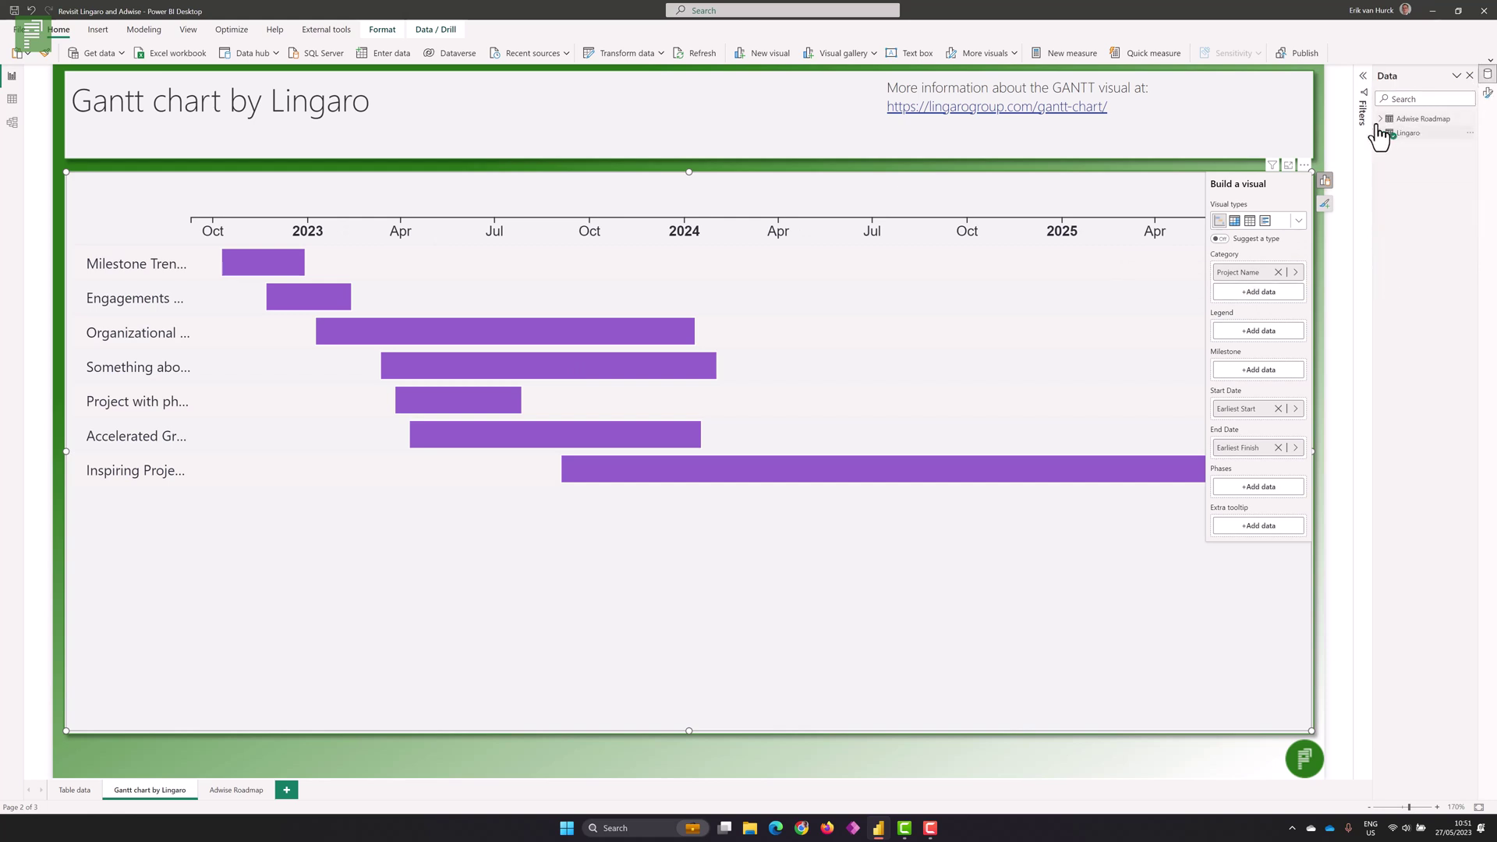
{"action": "left_click", "coordinate": [1381, 133]}
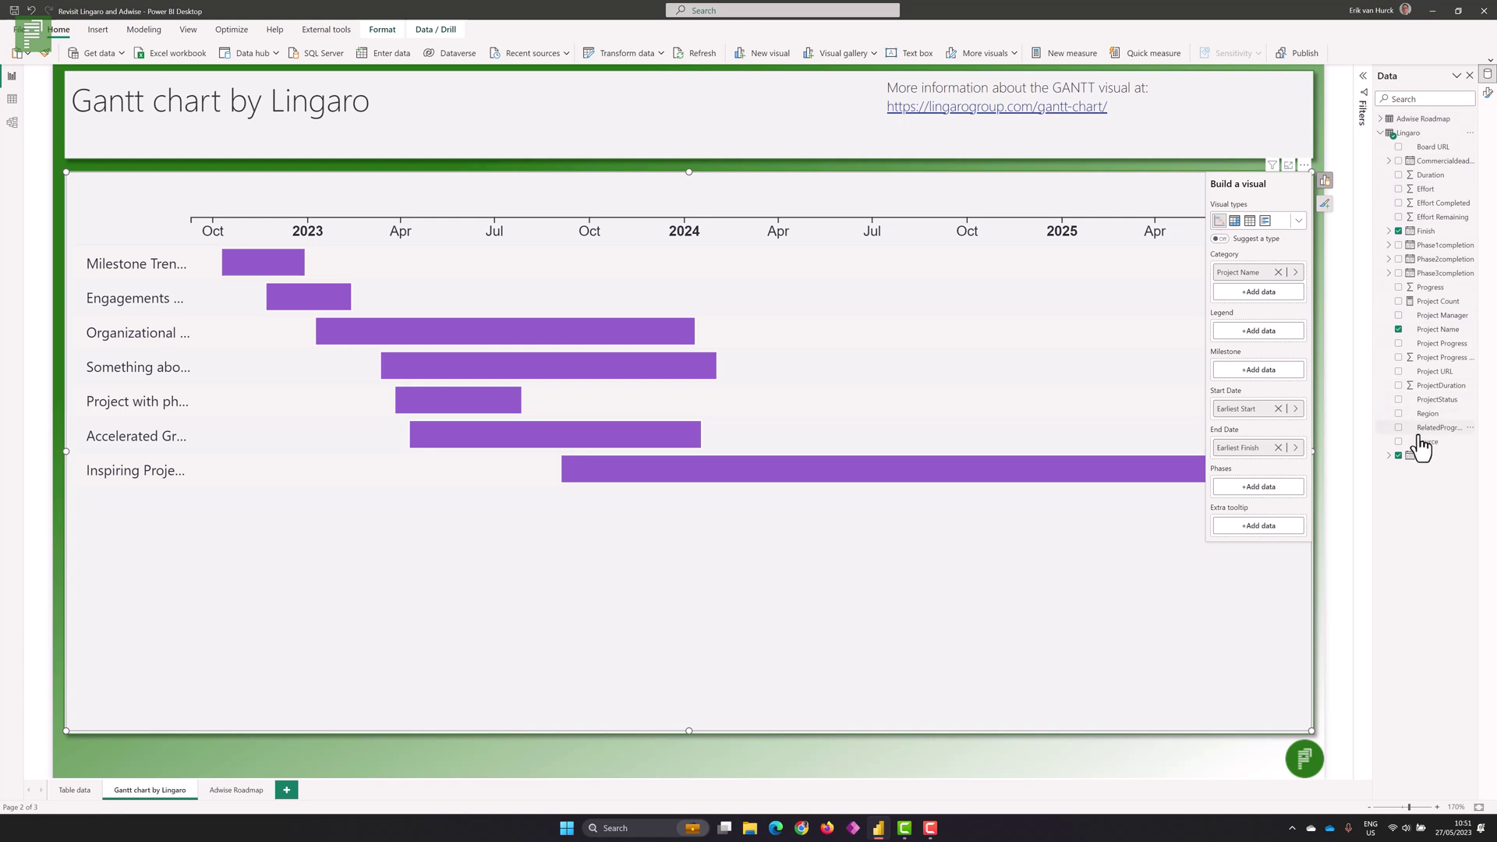
{"action": "left_click_drag", "start_coordinate": [1419, 437], "coordinate": [1256, 264]}
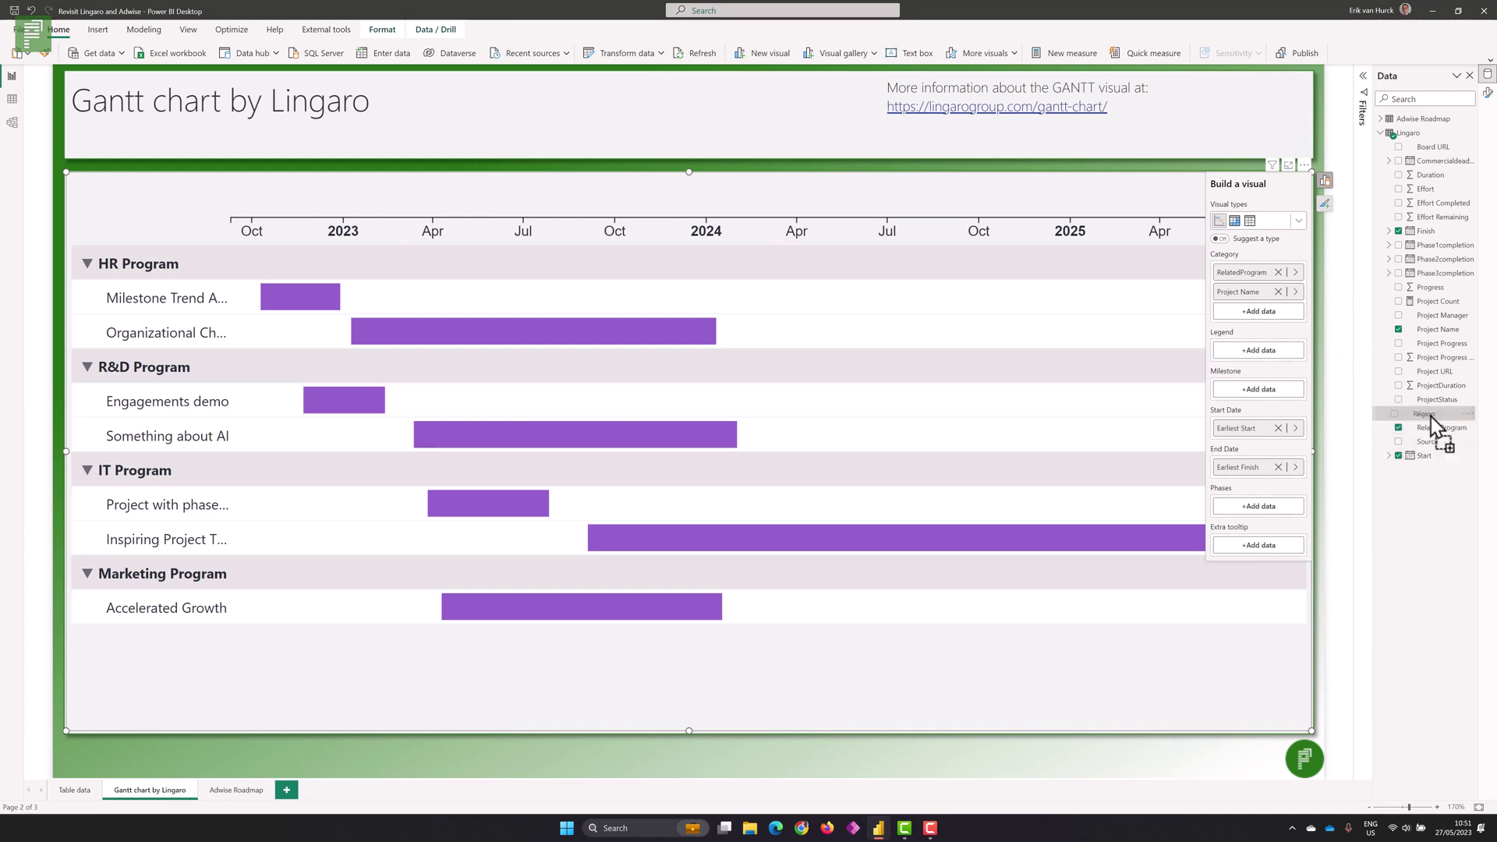
- Try Region as a category level between RelatedProgram and Project Name, then as the Gantt visual's legend, removing it both times
{"action": "left_click_drag", "start_coordinate": [1429, 417], "coordinate": [1268, 284]}
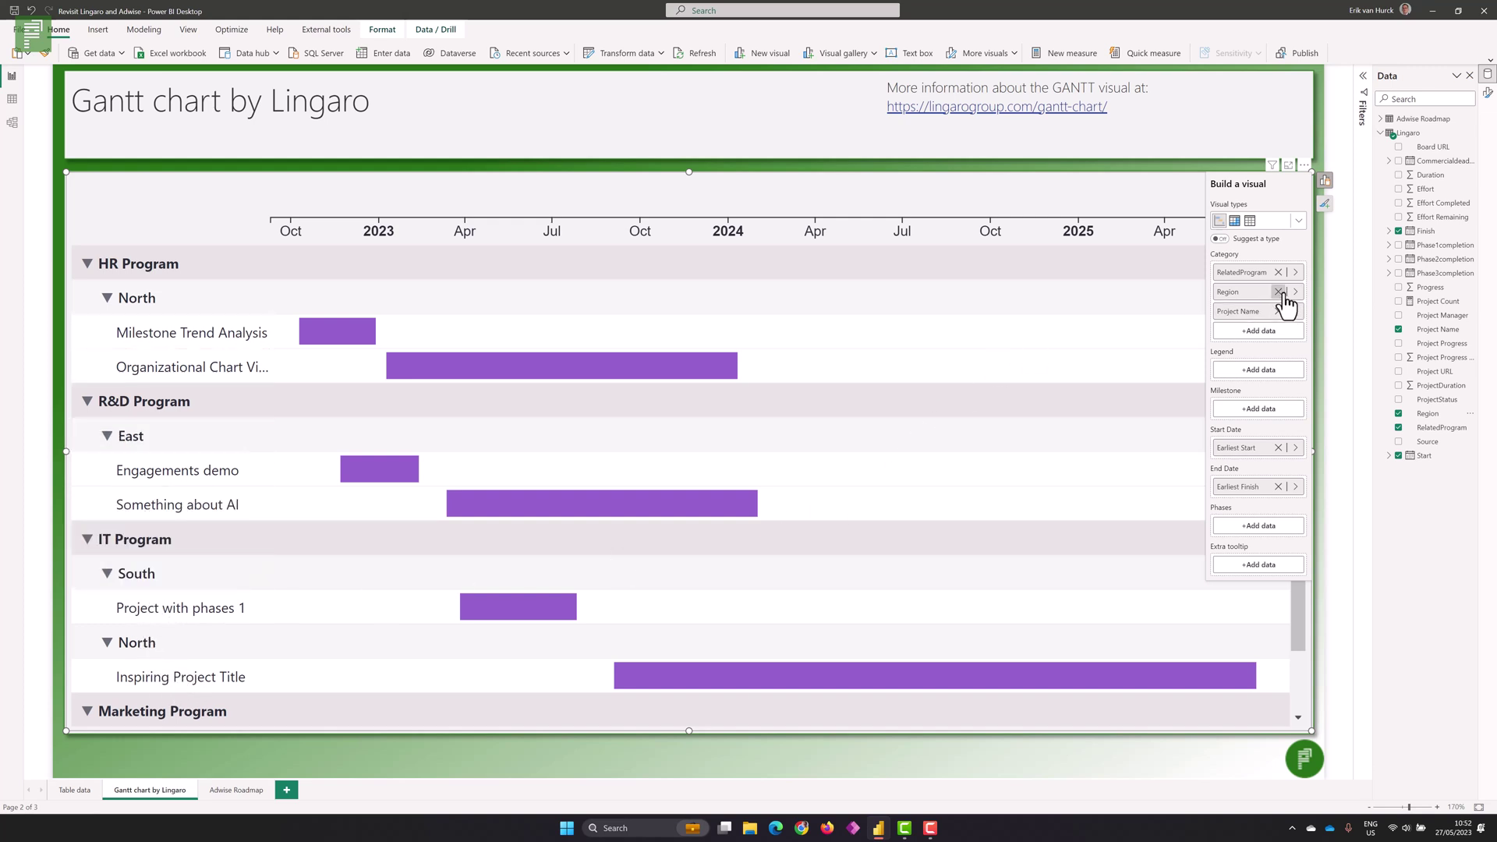
{"action": "left_click", "coordinate": [1278, 292]}
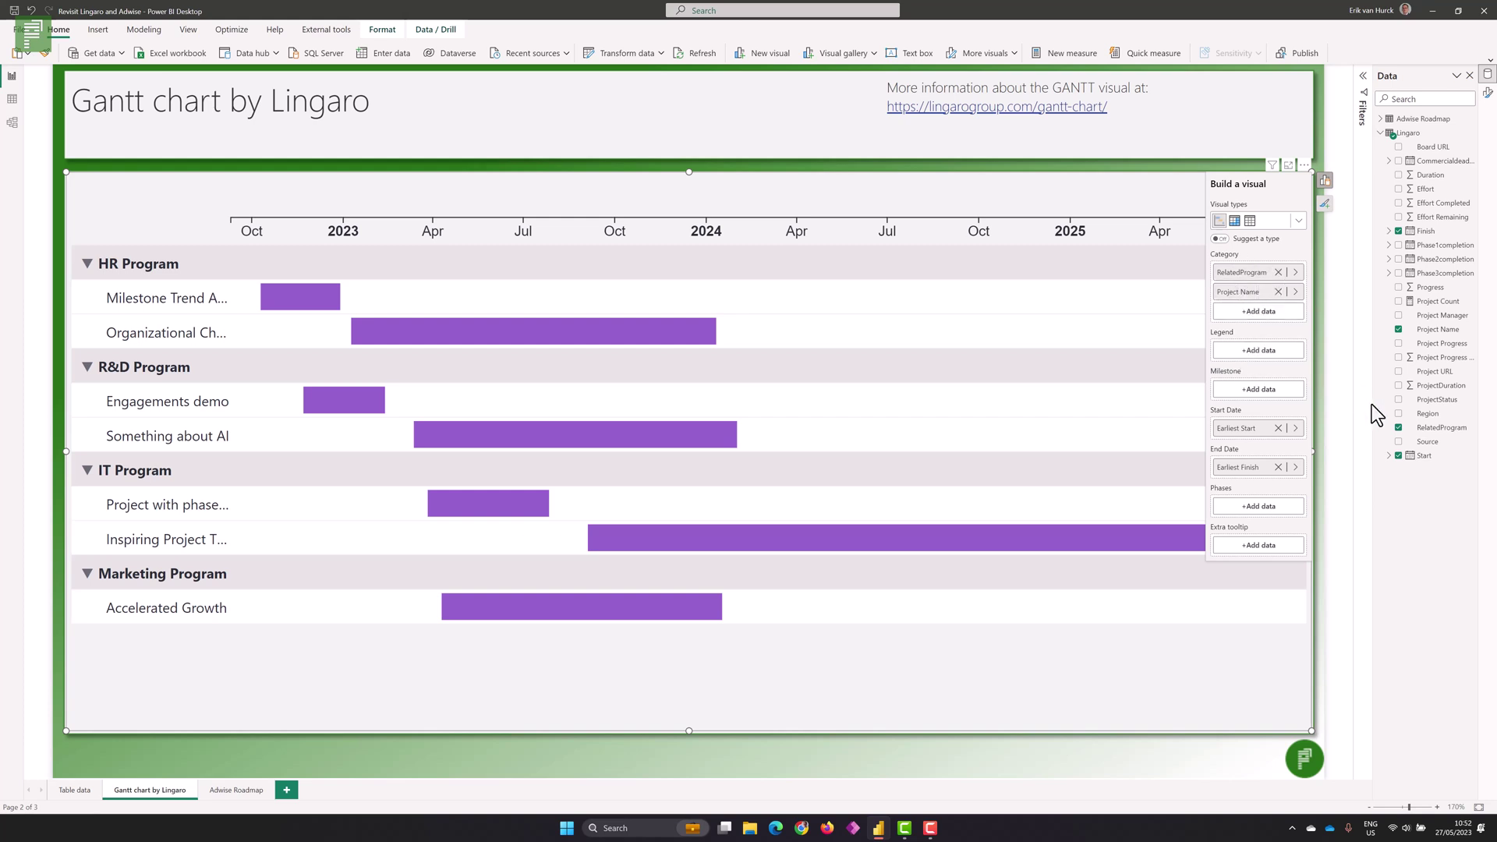
{"action": "left_click_drag", "start_coordinate": [1421, 414], "coordinate": [1264, 358]}
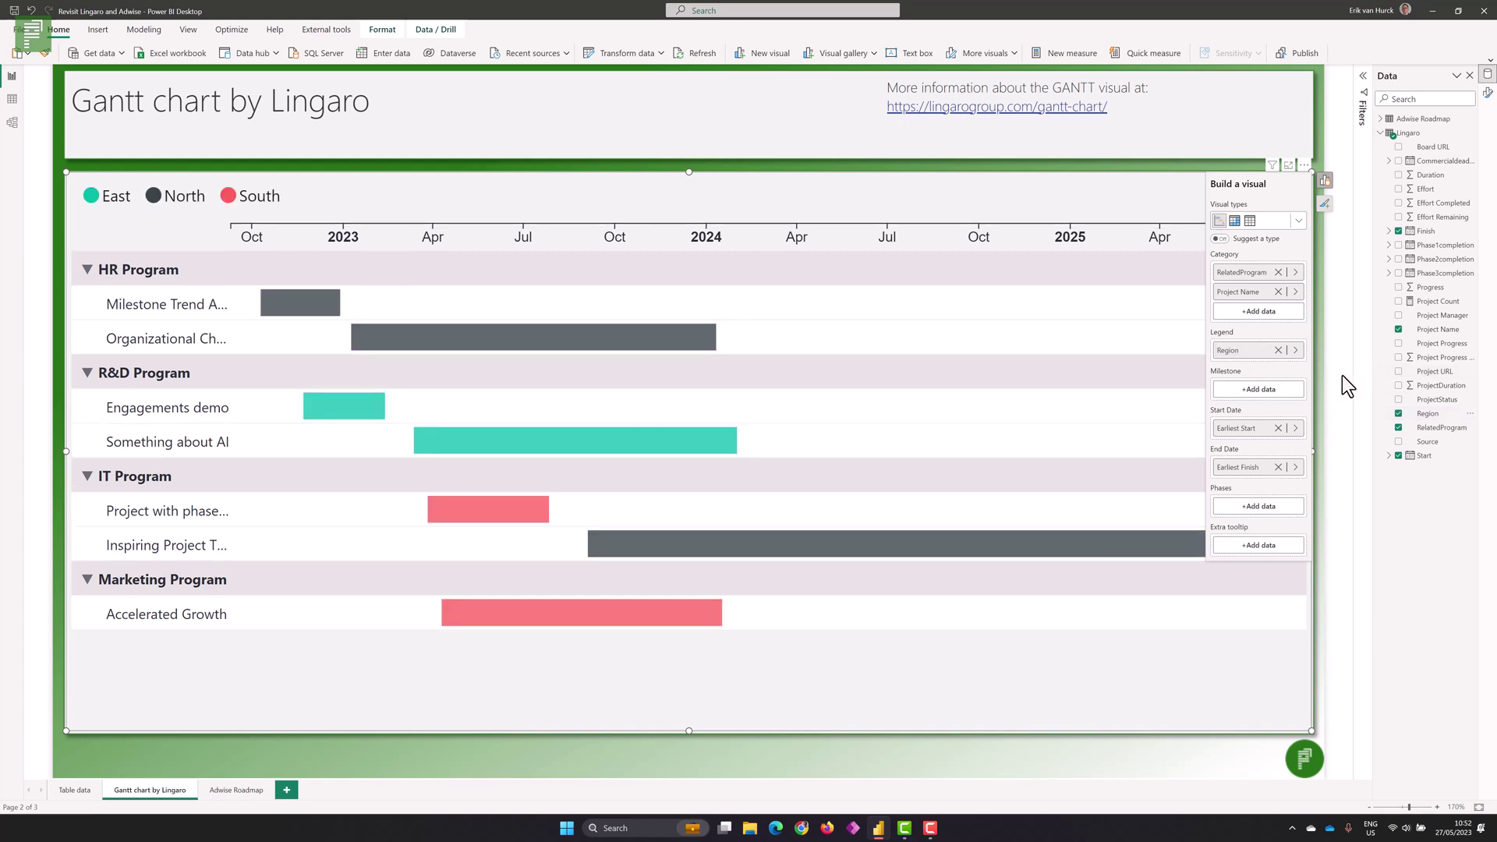
{"action": "left_click", "coordinate": [1278, 350]}
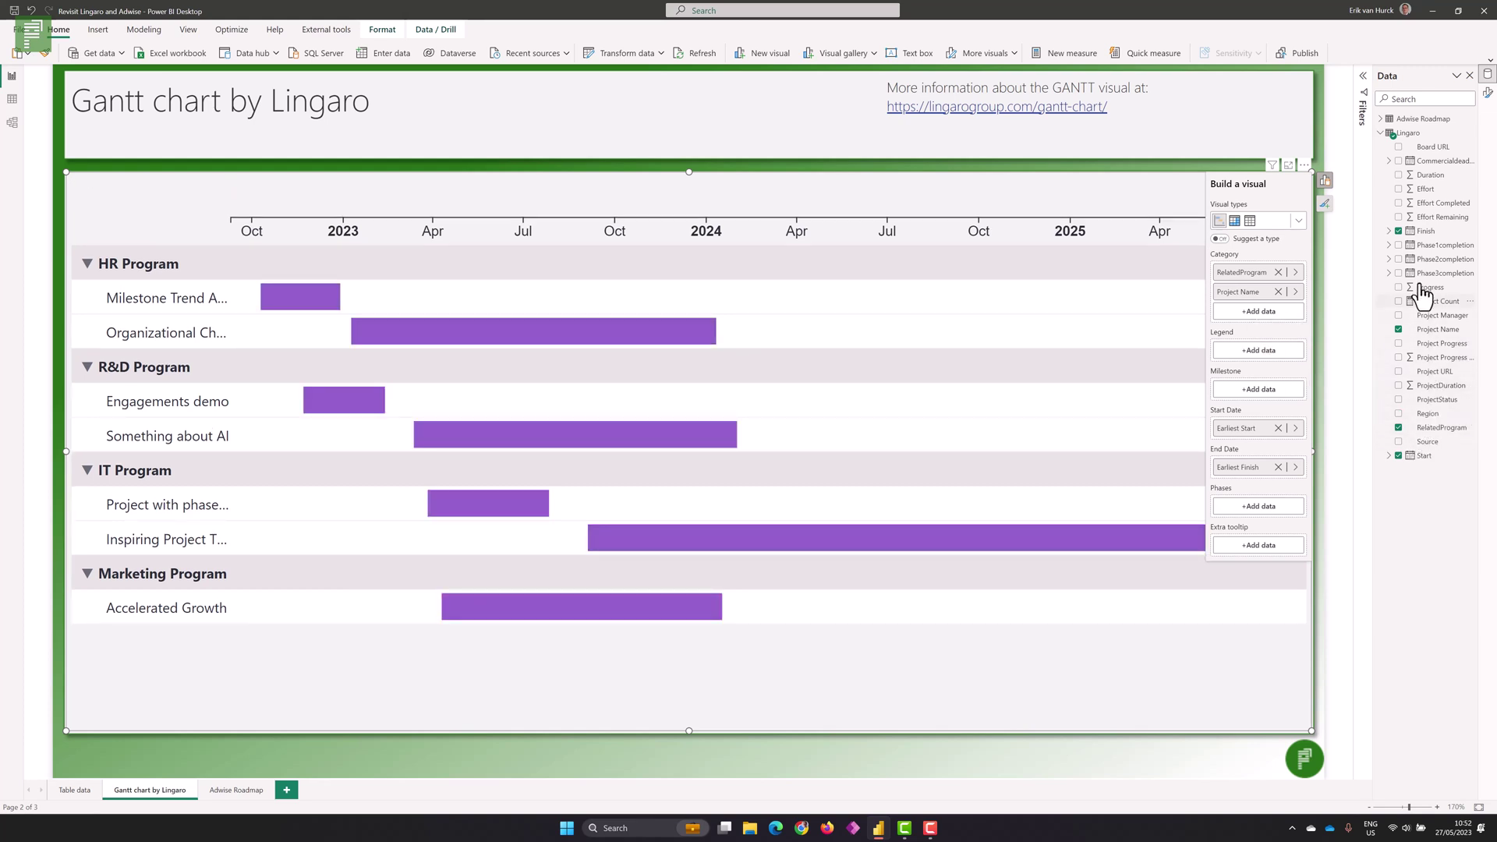
- Add ProjectStatus as the Gantt visual's legend and set the Amber status to a custom bright yellow
{"action": "left_click_drag", "start_coordinate": [1431, 399], "coordinate": [1249, 345]}
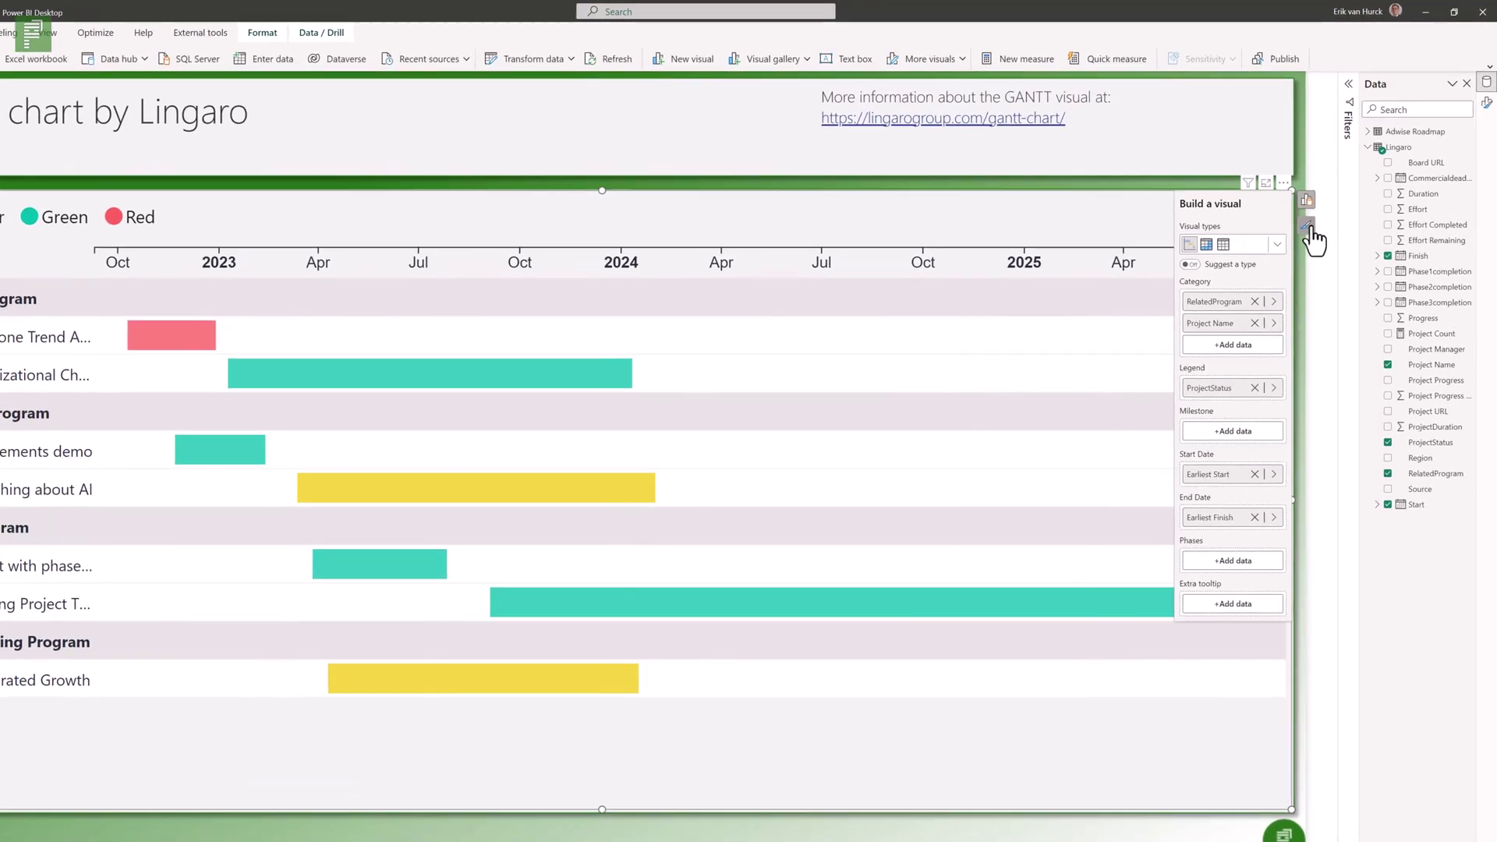
{"action": "left_click", "coordinate": [1324, 204]}
{"action": "left_click", "coordinate": [1207, 310]}
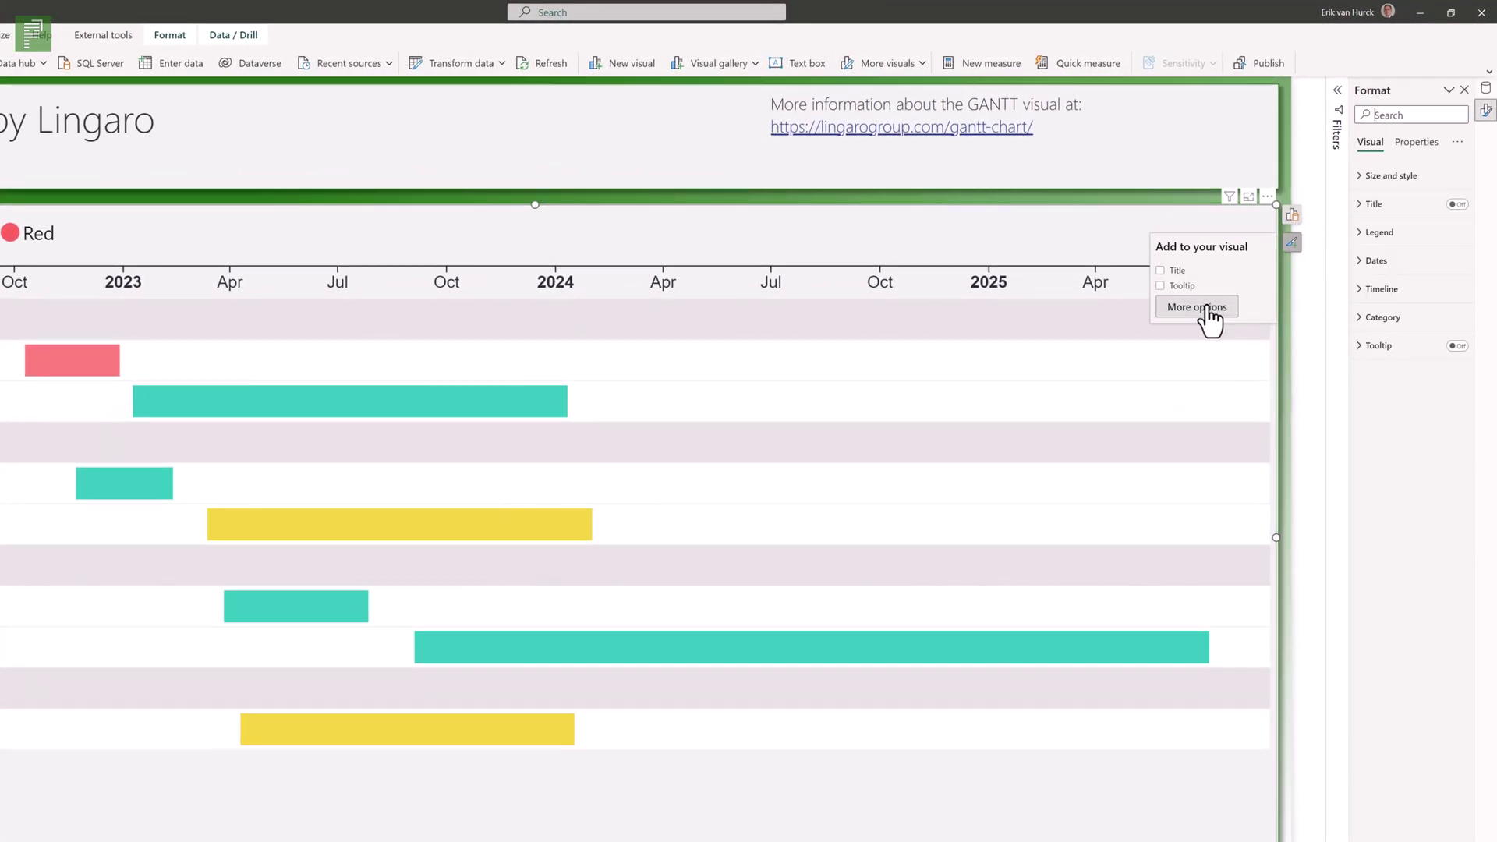
{"action": "left_click", "coordinate": [1368, 233]}
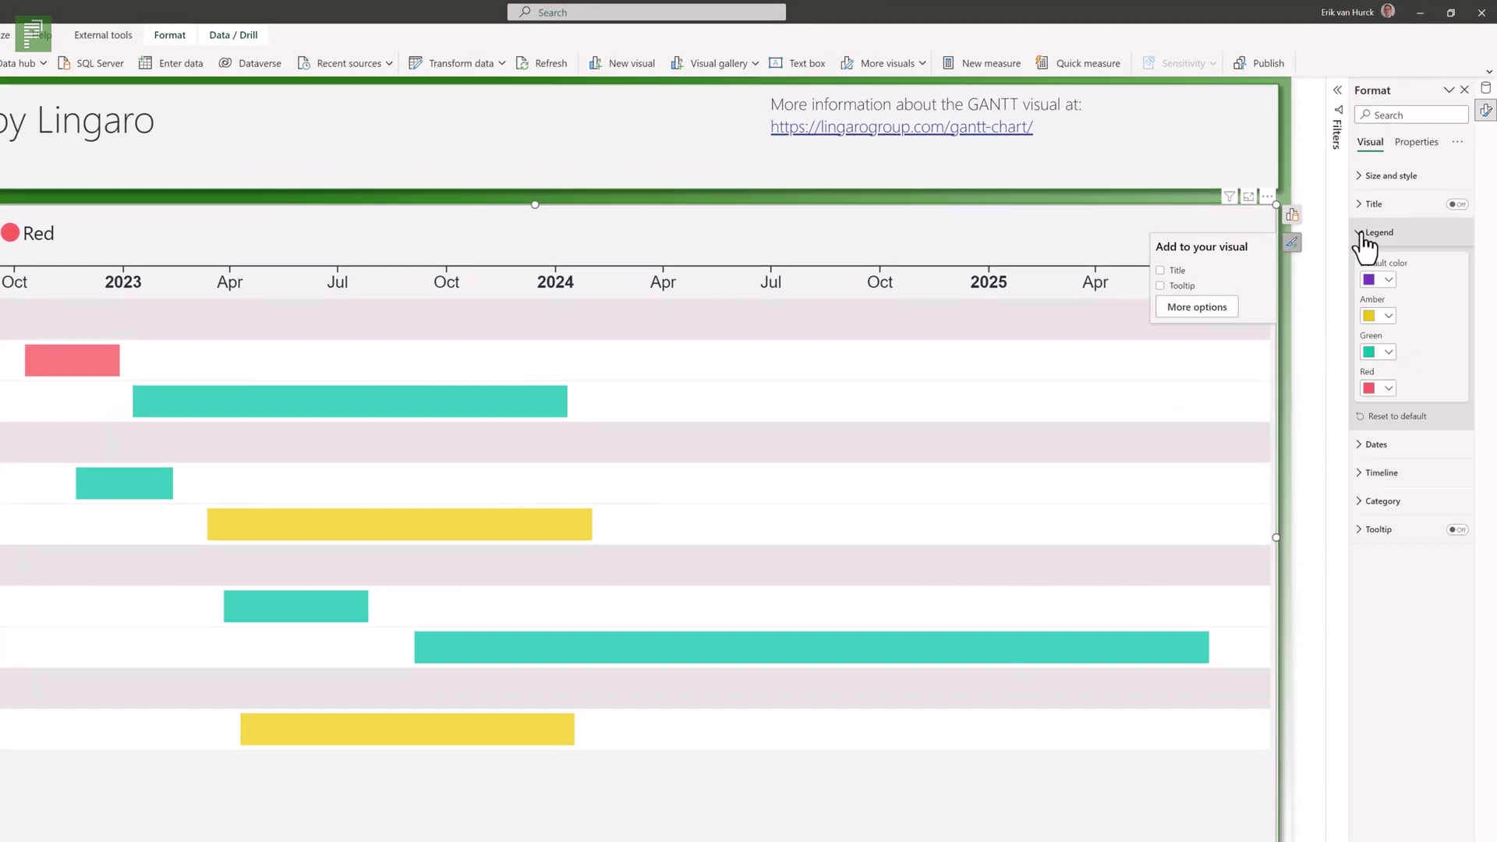
{"action": "left_click", "coordinate": [1392, 318]}
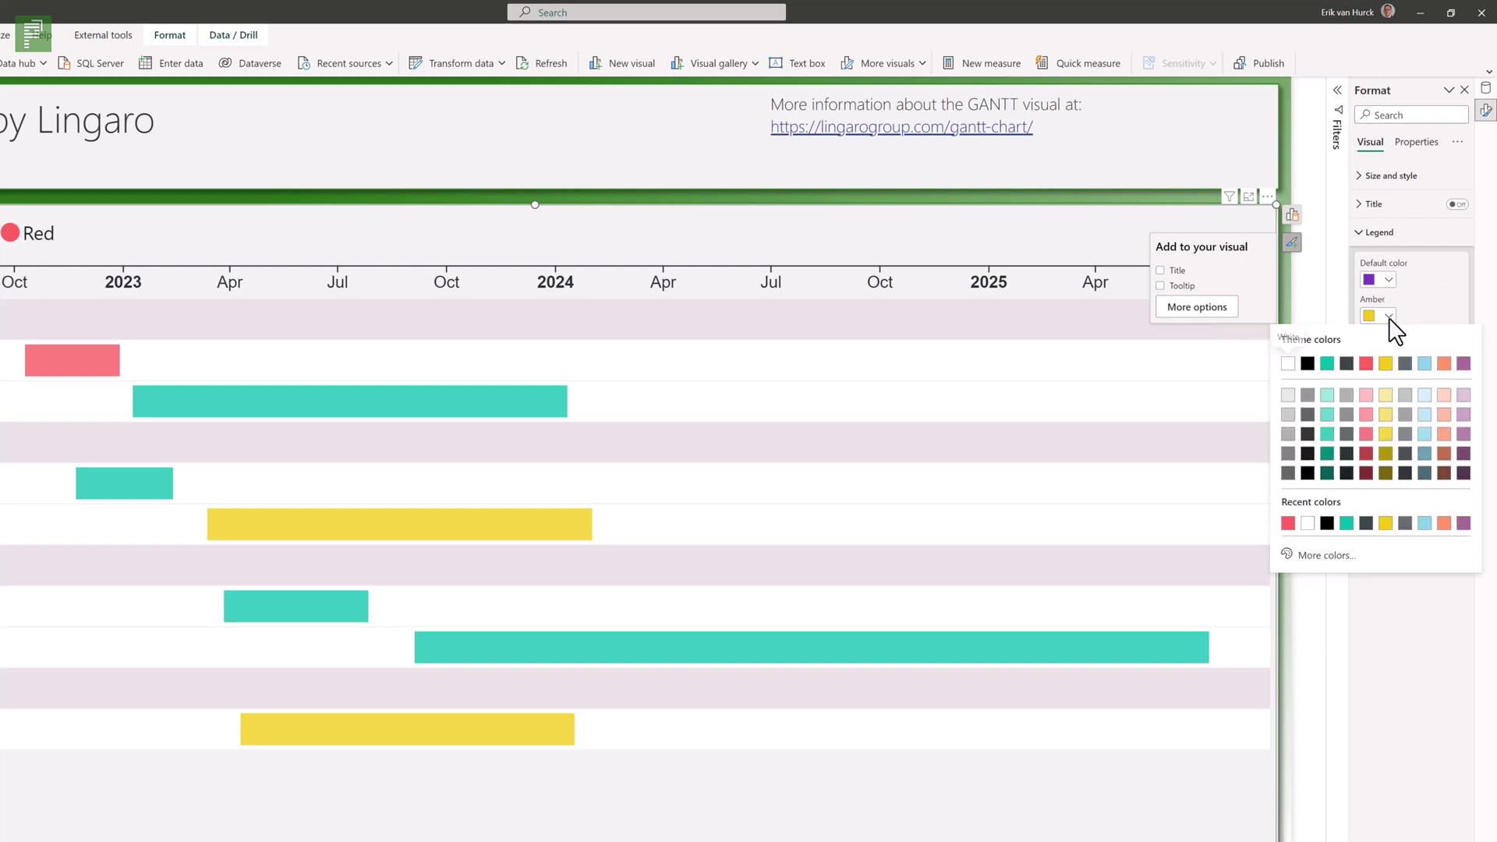
{"action": "left_click", "coordinate": [1326, 558]}
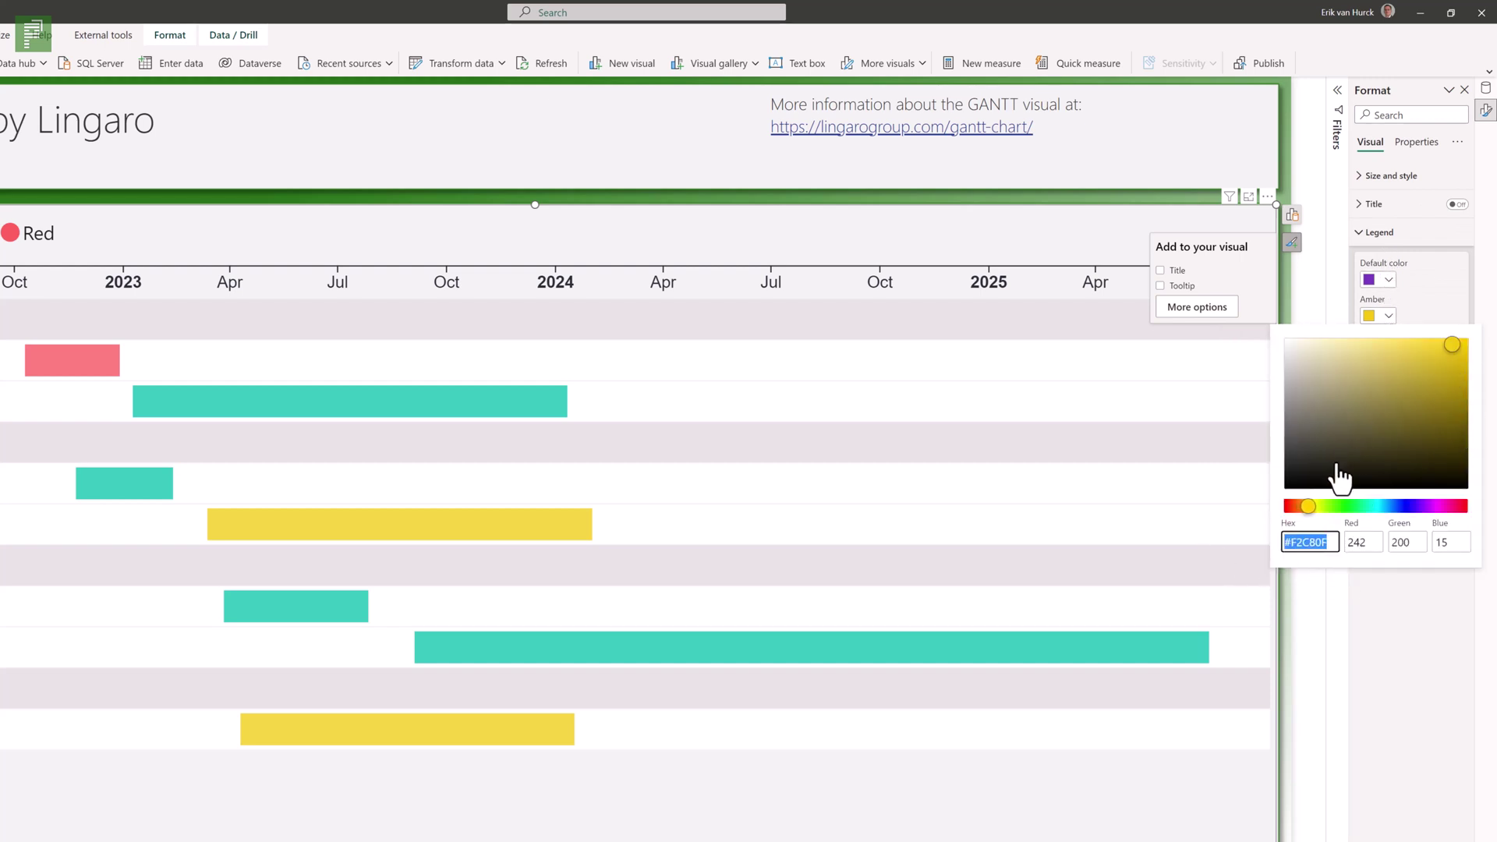
{"action": "left_click", "coordinate": [1319, 506]}
{"action": "left_click", "coordinate": [1319, 507]}
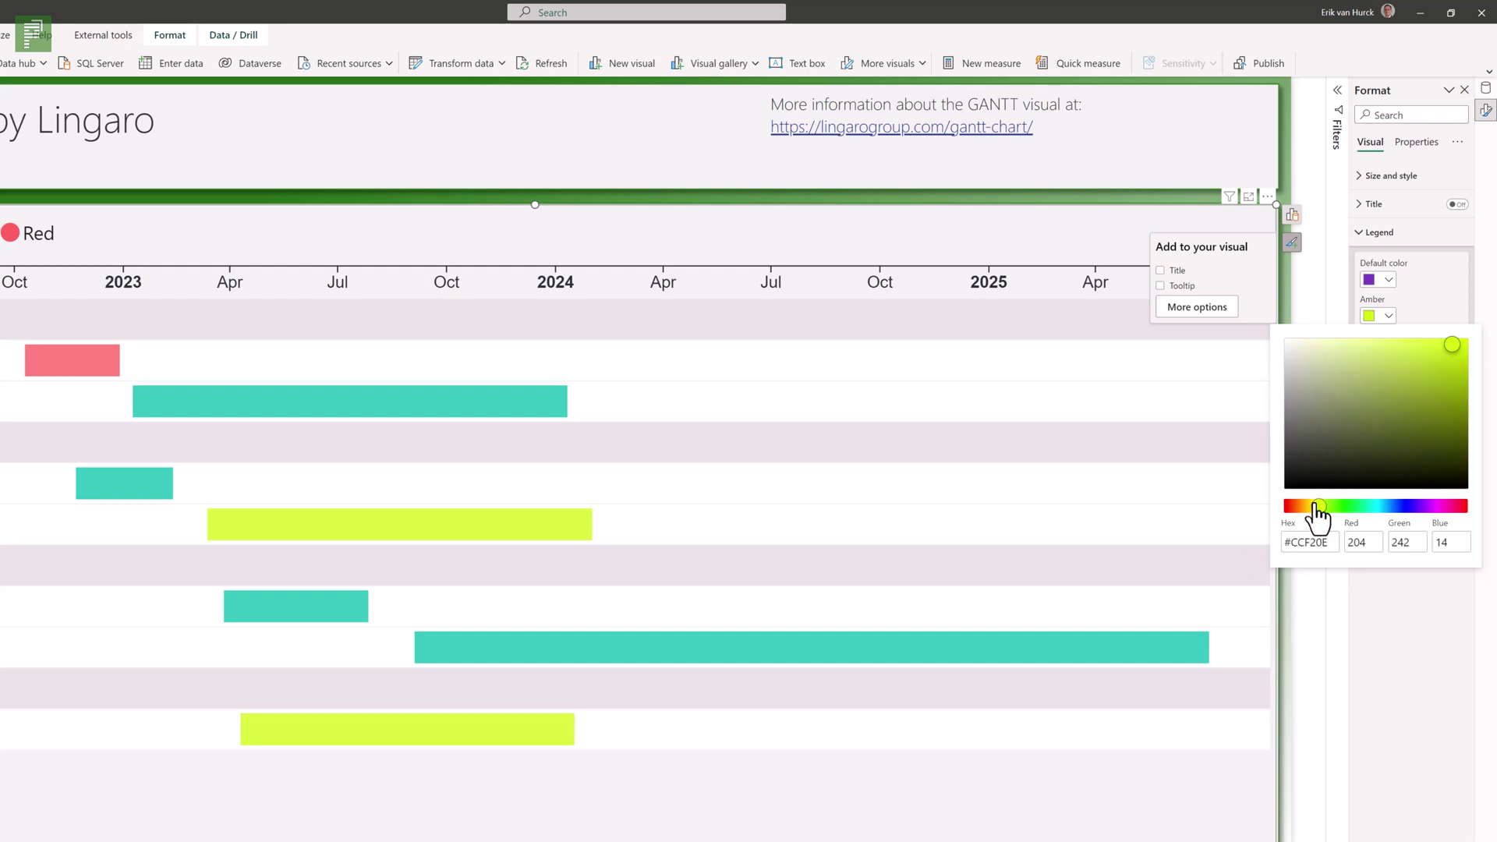
{"action": "left_click", "coordinate": [1364, 625]}
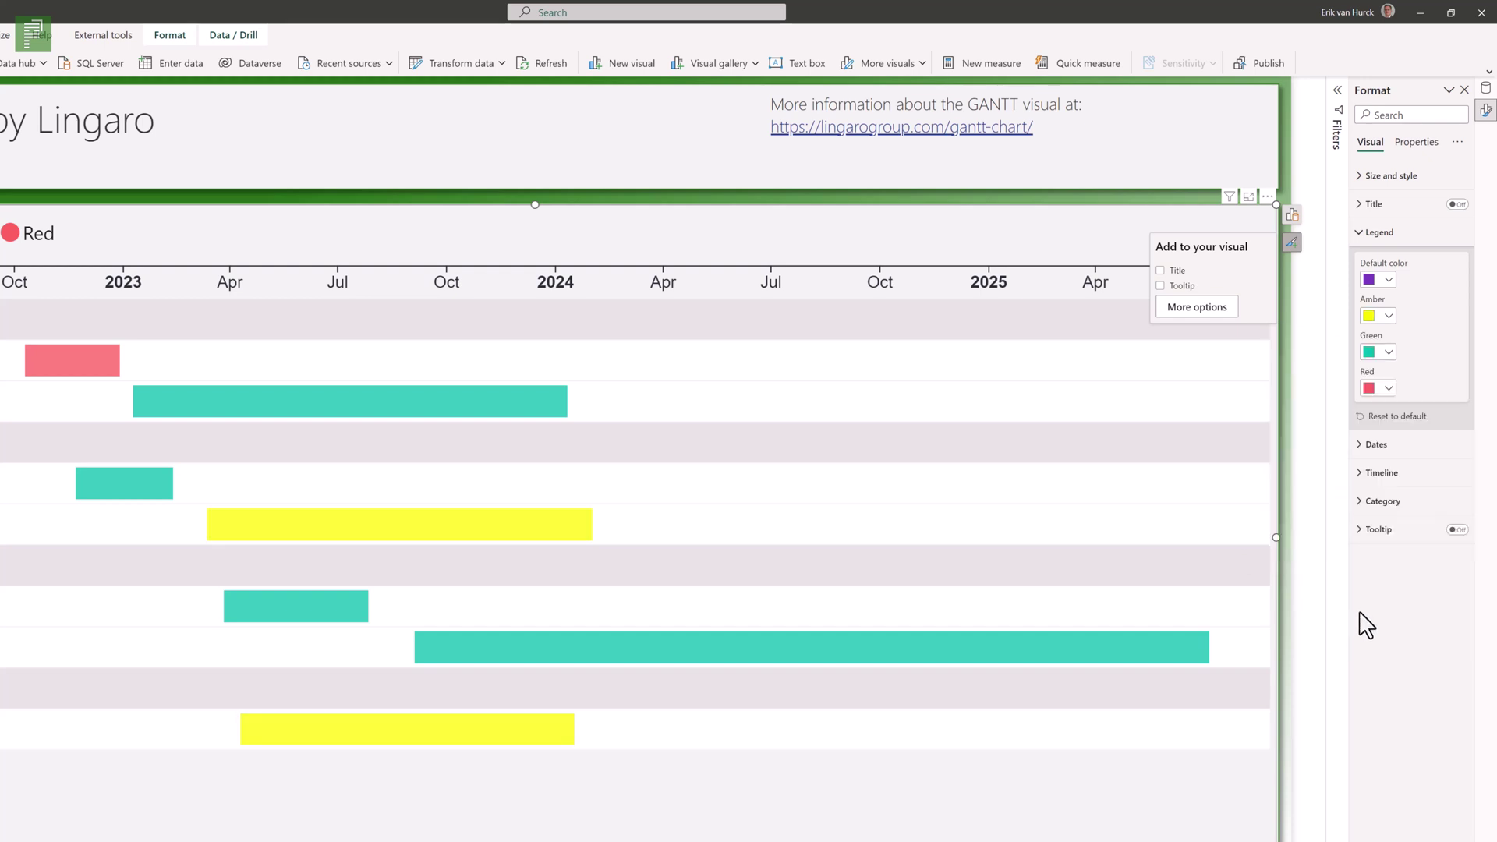
- Set the Green status in the legend formatting to a custom bright green with RGB values 9, 229, 42
{"action": "left_click", "coordinate": [1388, 353]}
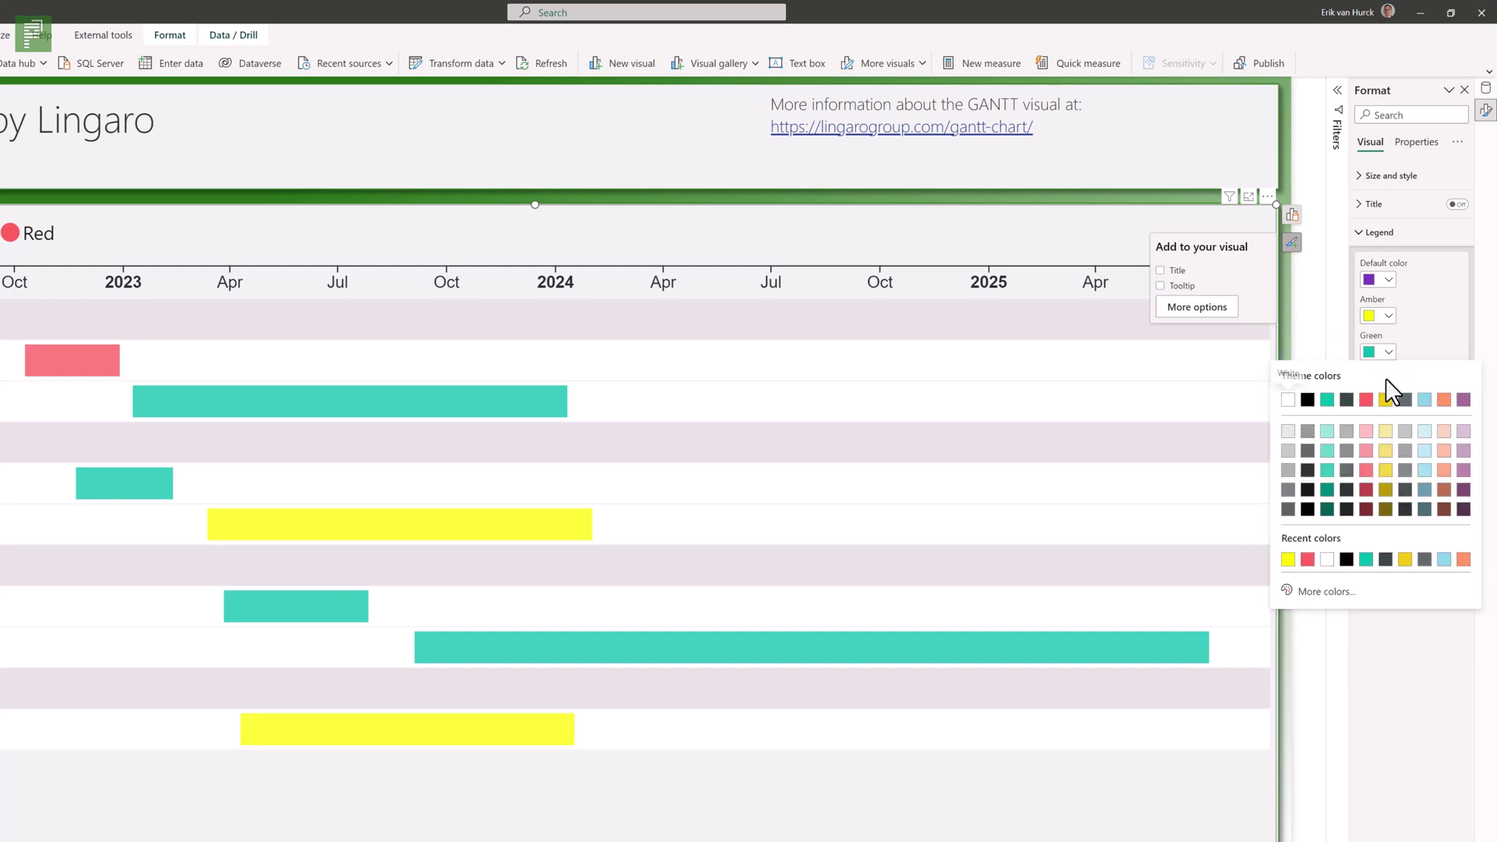
{"action": "left_click", "coordinate": [1319, 591]}
{"action": "left_click", "coordinate": [1351, 542]}
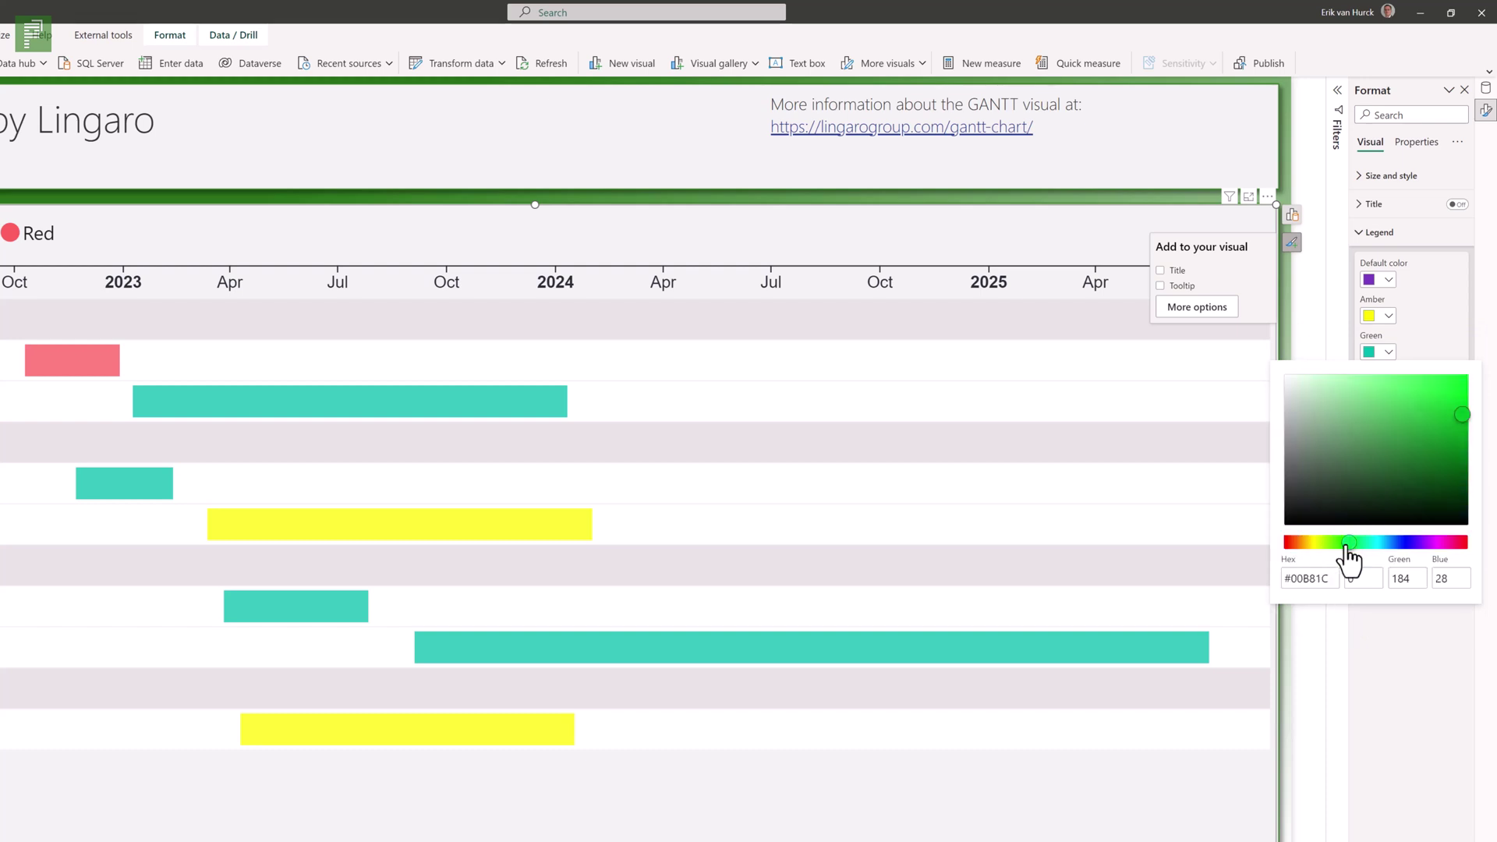
{"action": "left_click_drag", "start_coordinate": [1437, 424], "coordinate": [1455, 388]}
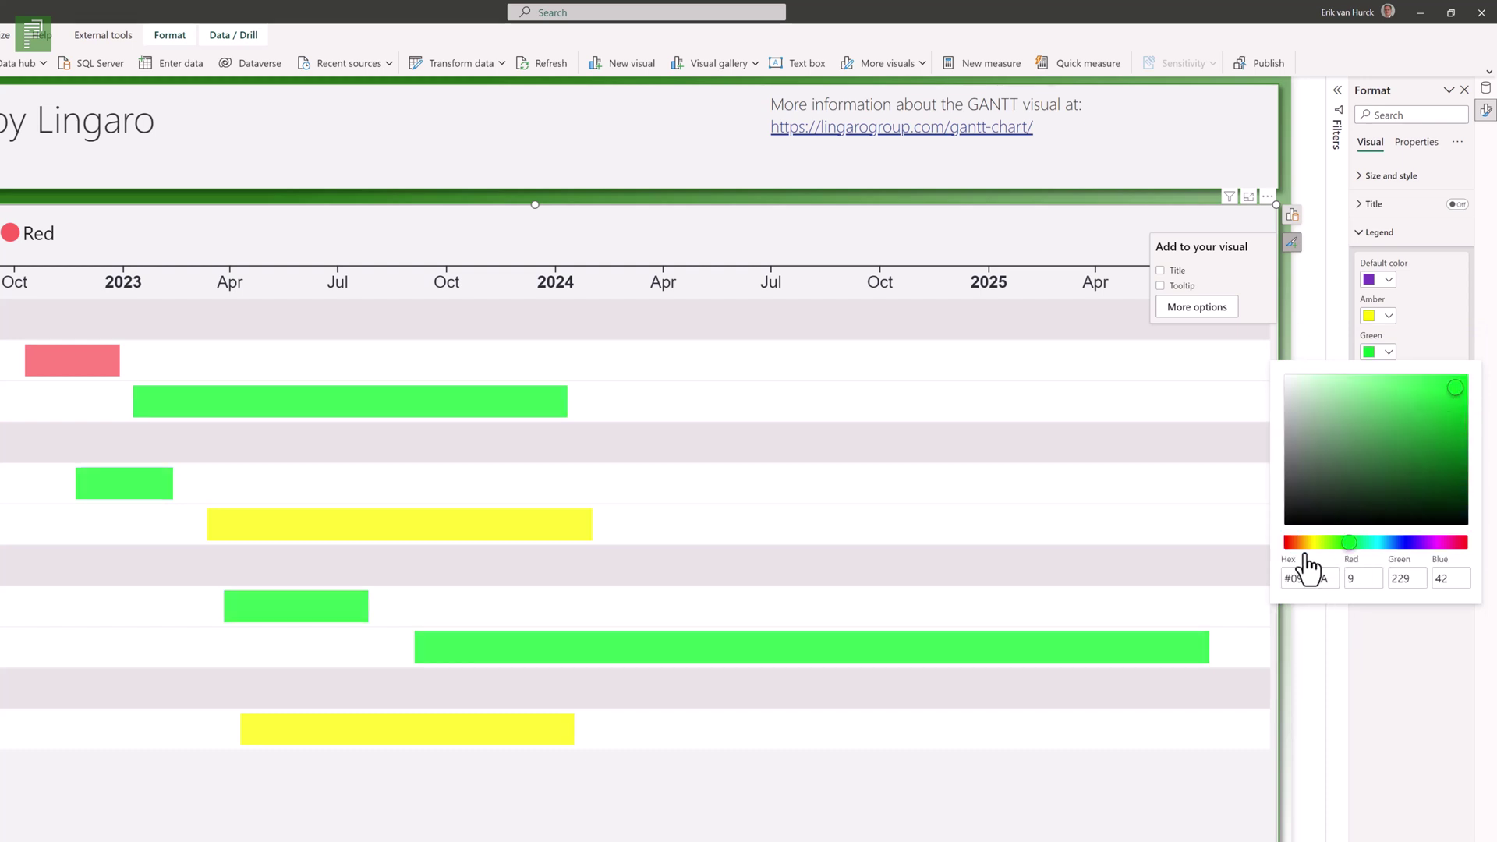
{"action": "left_click", "coordinate": [1360, 641]}
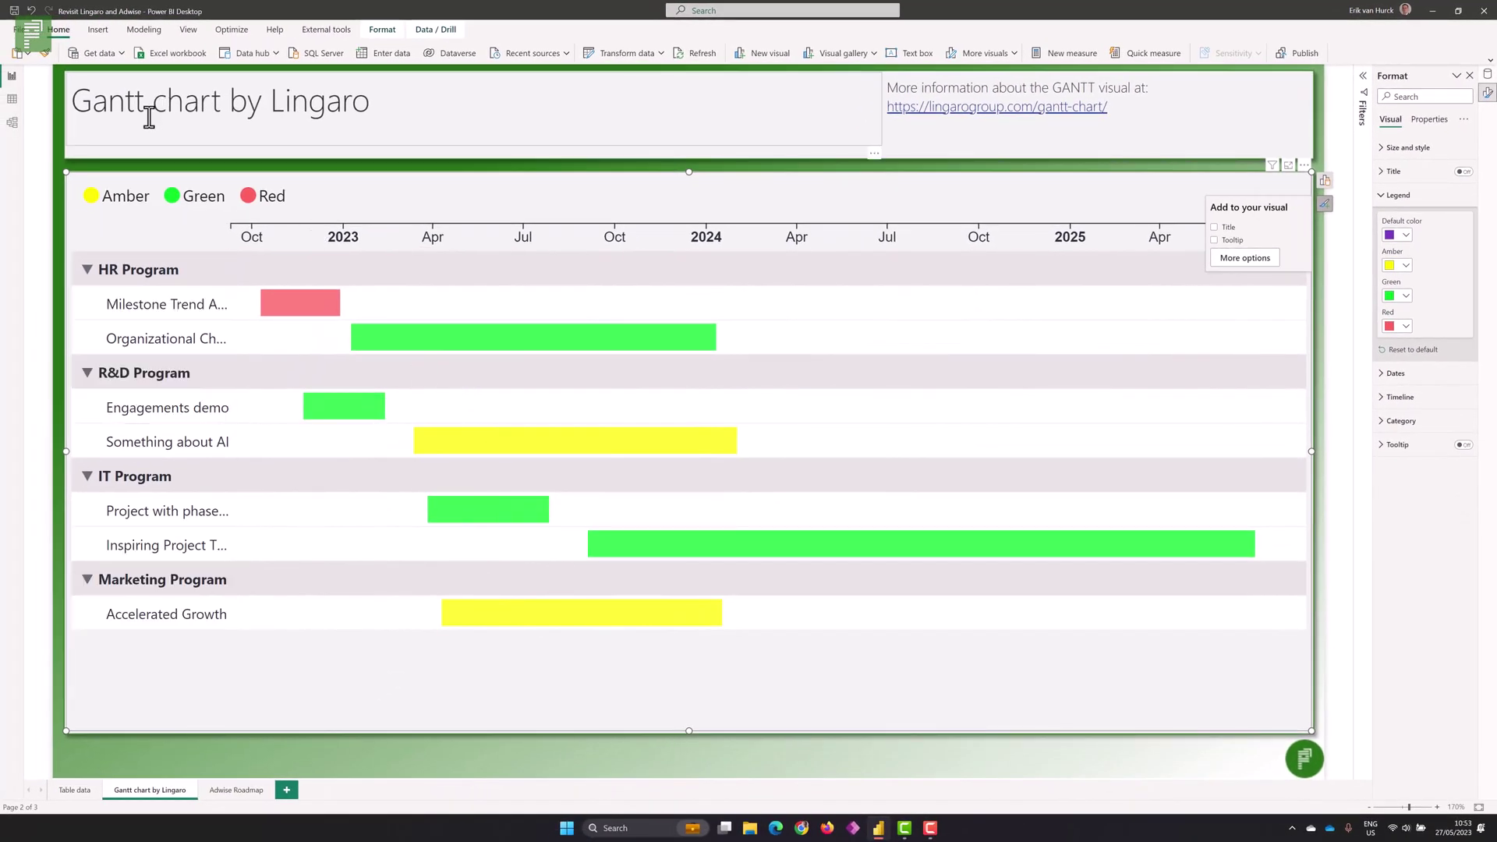
- Filter the Gantt chart by the Amber, Green and Red legend statuses in turn, and clear the filter
{"action": "left_click", "coordinate": [109, 197]}
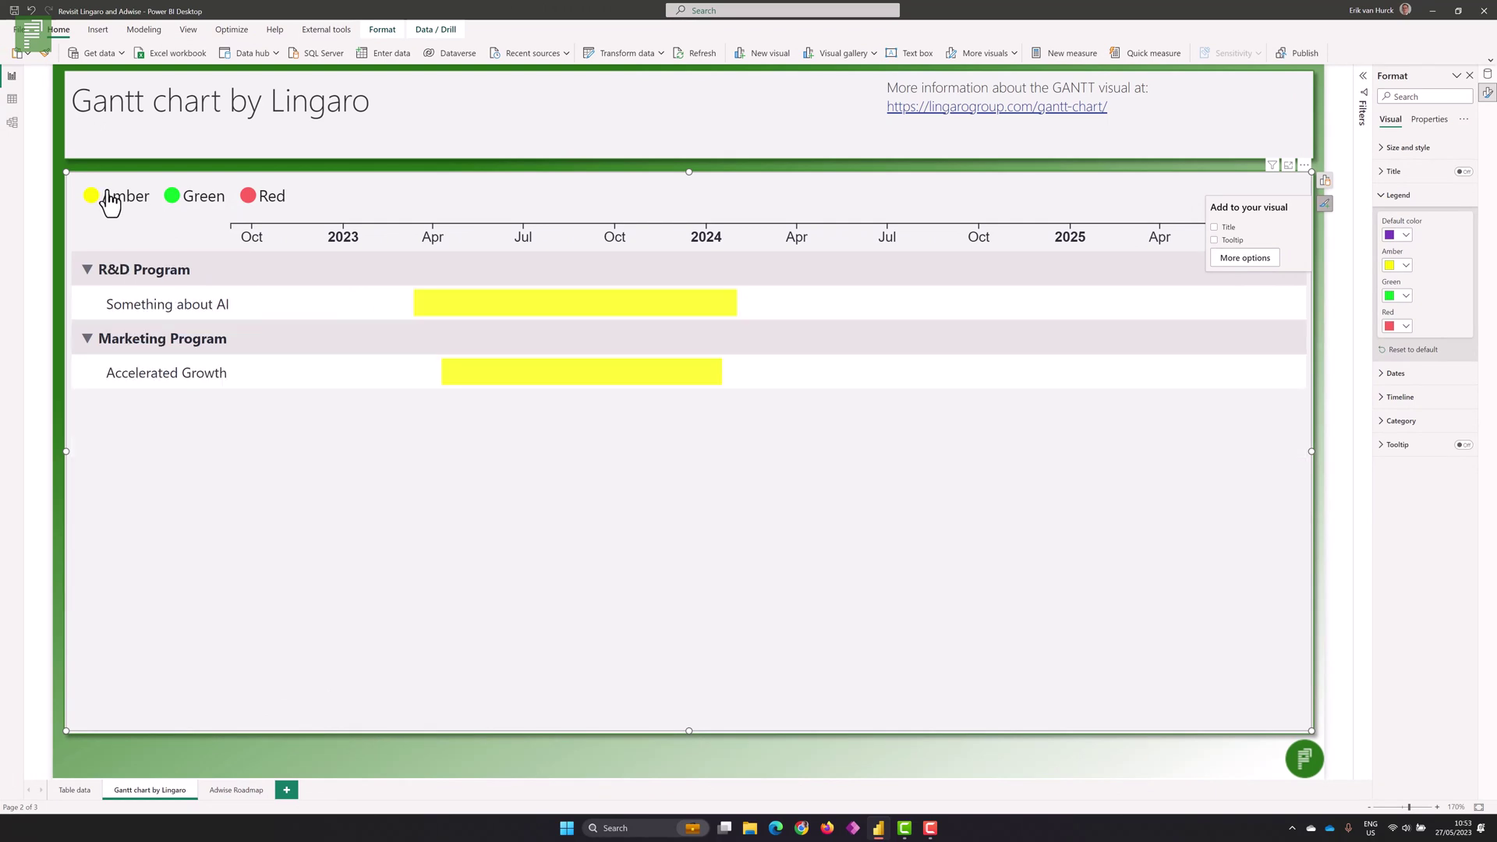
{"action": "left_click", "coordinate": [182, 205]}
{"action": "left_click", "coordinate": [243, 207]}
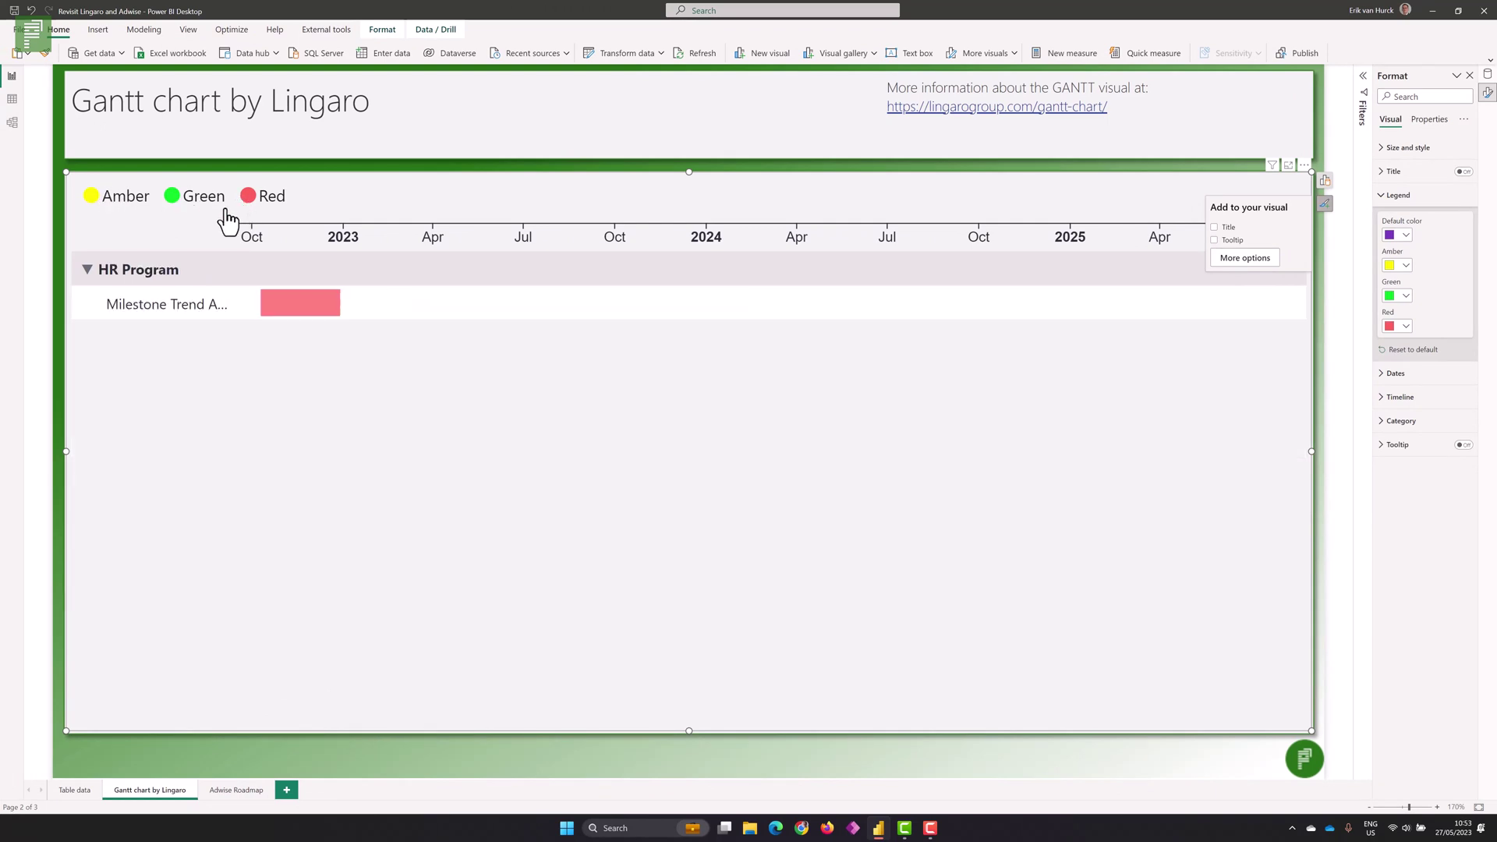
{"action": "left_click", "coordinate": [211, 203]}
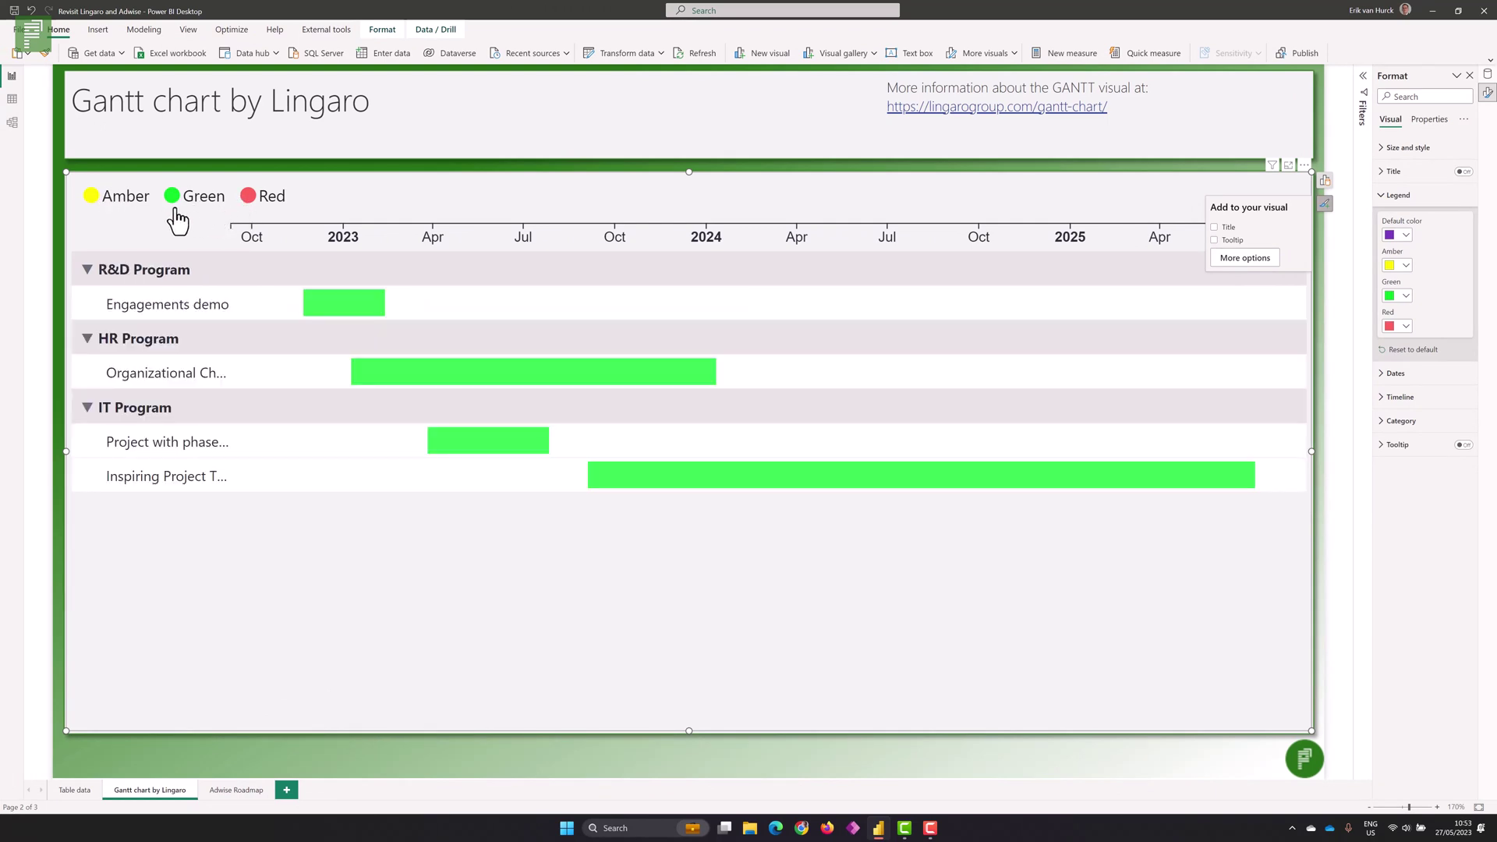
{"action": "left_click", "coordinate": [125, 204]}
{"action": "left_click", "coordinate": [124, 204]}
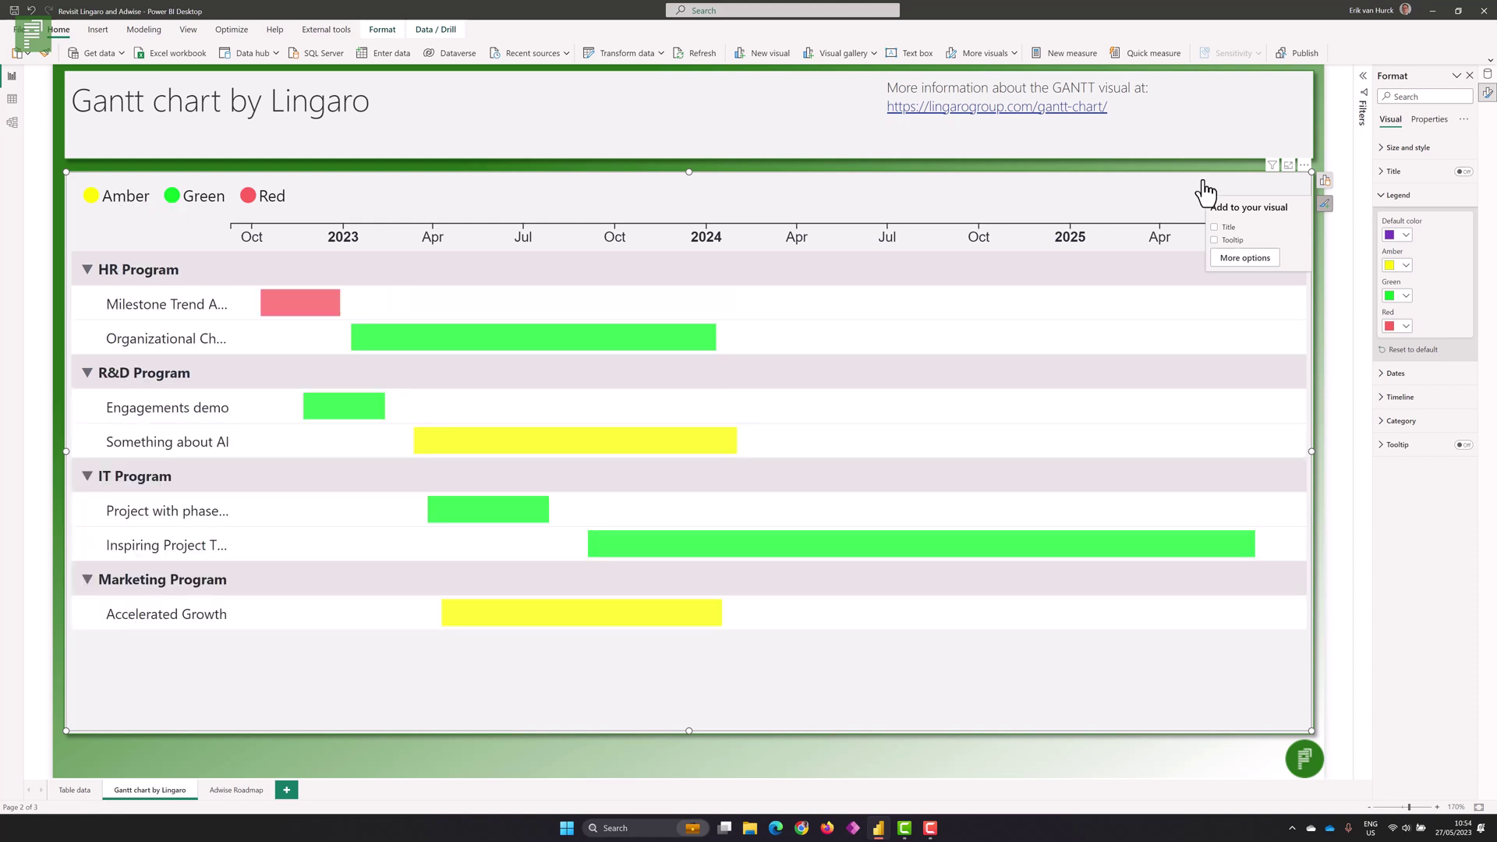
- Add the Lingaro table's Phase1completion, Phase2completion and Phase3completion fields to the Gantt visual's Phases
{"action": "left_click", "coordinate": [1325, 180]}
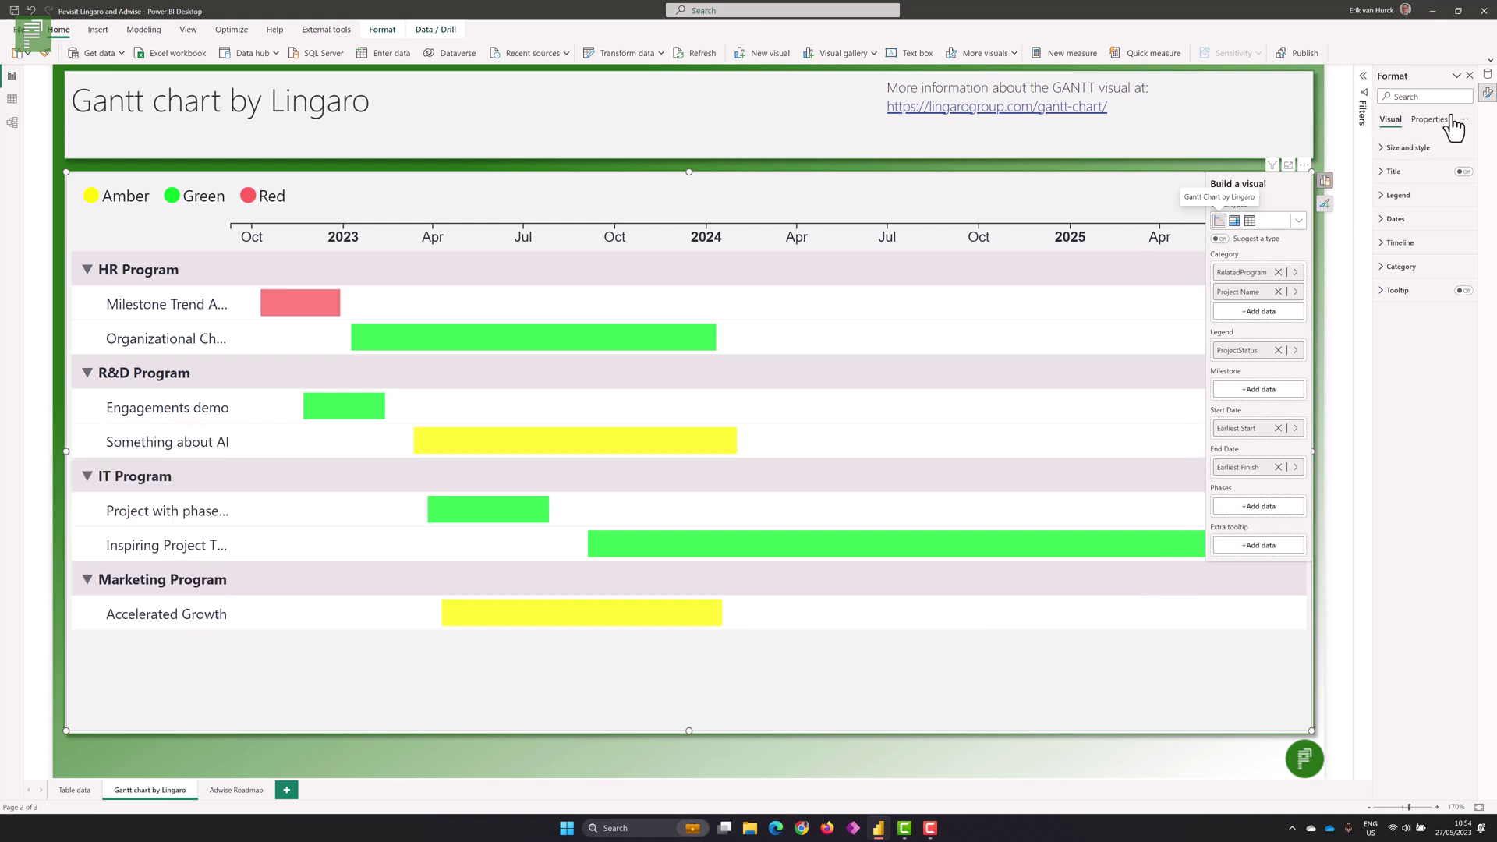
{"action": "left_click", "coordinate": [1488, 74]}
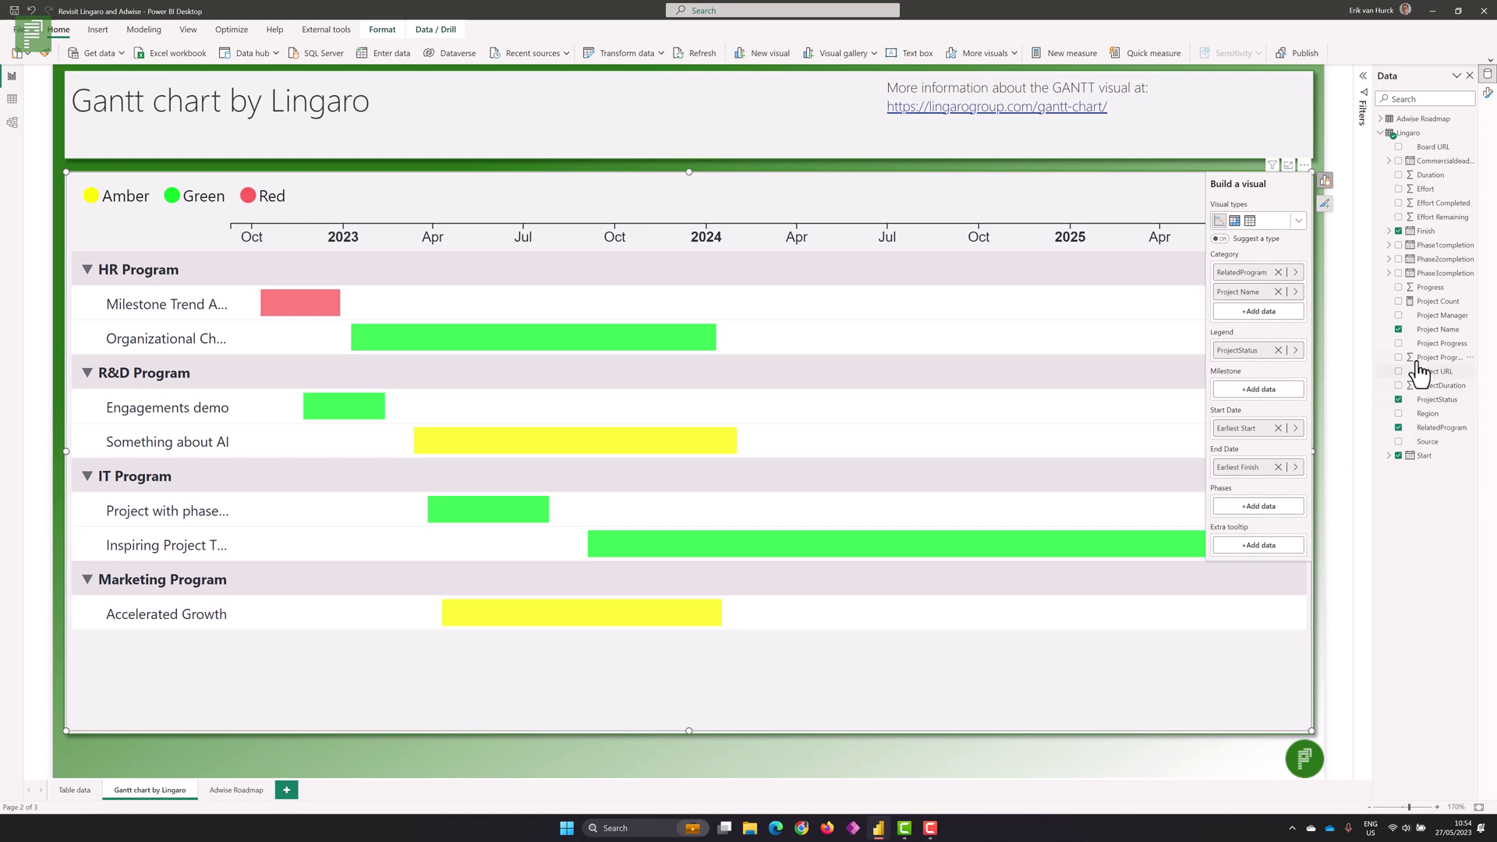
{"action": "left_click_drag", "start_coordinate": [1437, 254], "coordinate": [1244, 508]}
{"action": "left_click_drag", "start_coordinate": [1430, 269], "coordinate": [1289, 526]}
{"action": "left_click_drag", "start_coordinate": [1428, 274], "coordinate": [1276, 551]}
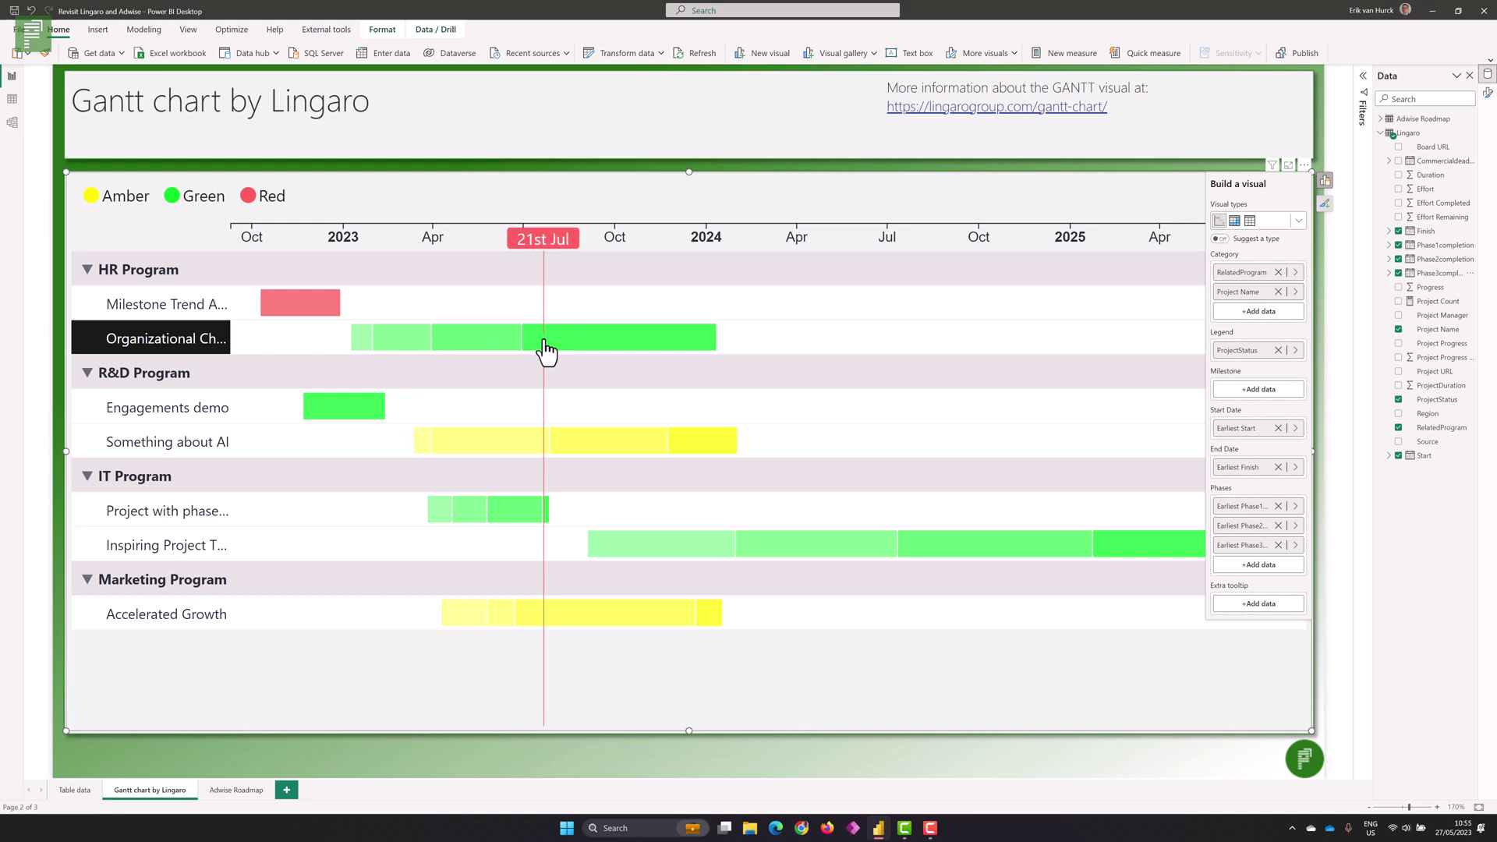
- Turn on the Gantt visual's tooltip and show it for the Organizational Chart Video bar
{"action": "left_click", "coordinate": [1320, 205]}
{"action": "left_click", "coordinate": [1226, 241]}
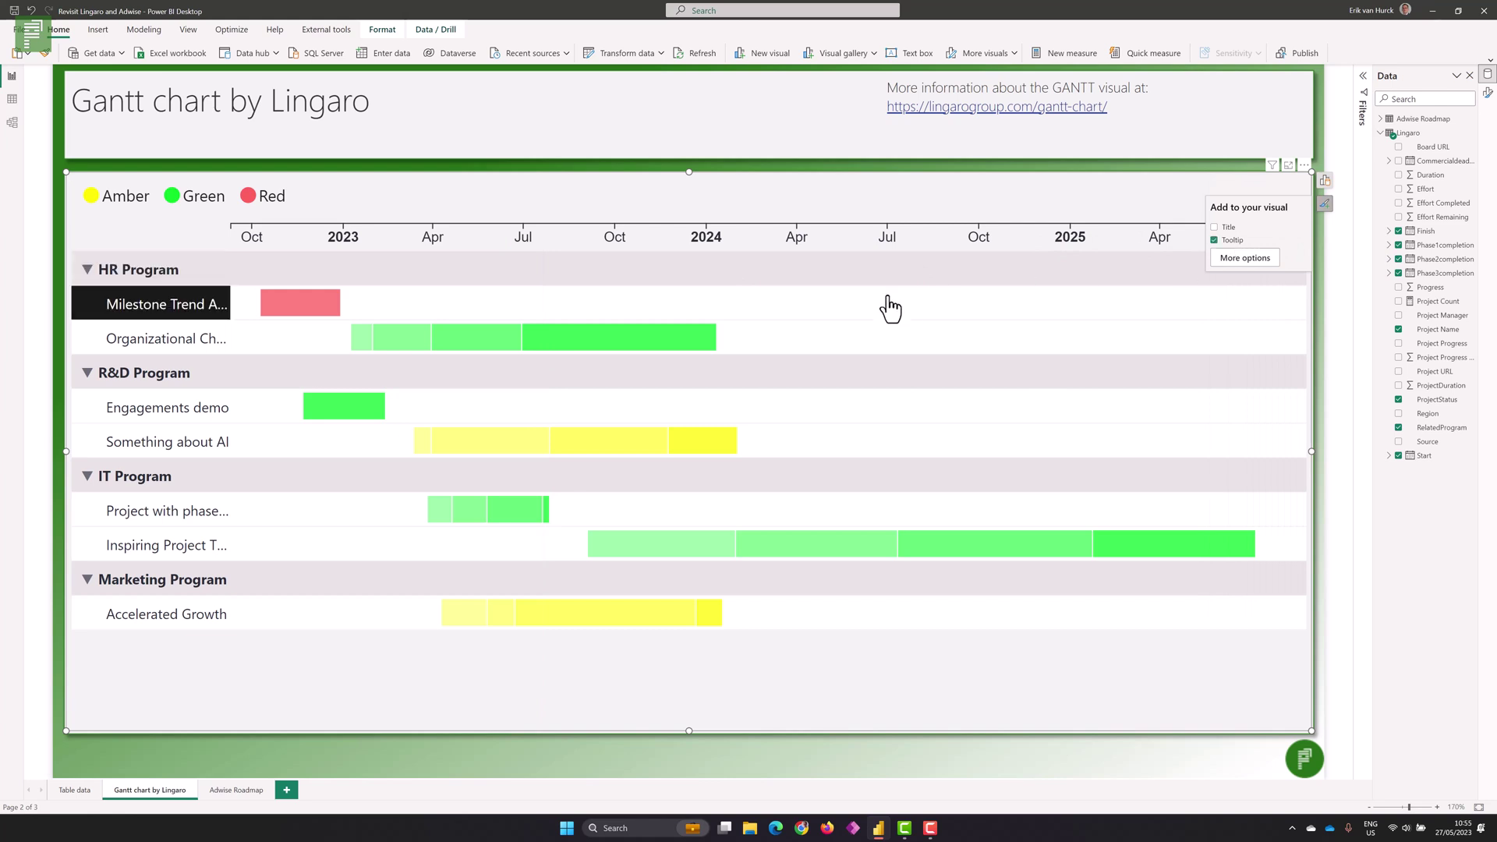
{"action": "mouse_move", "coordinate": [607, 349]}
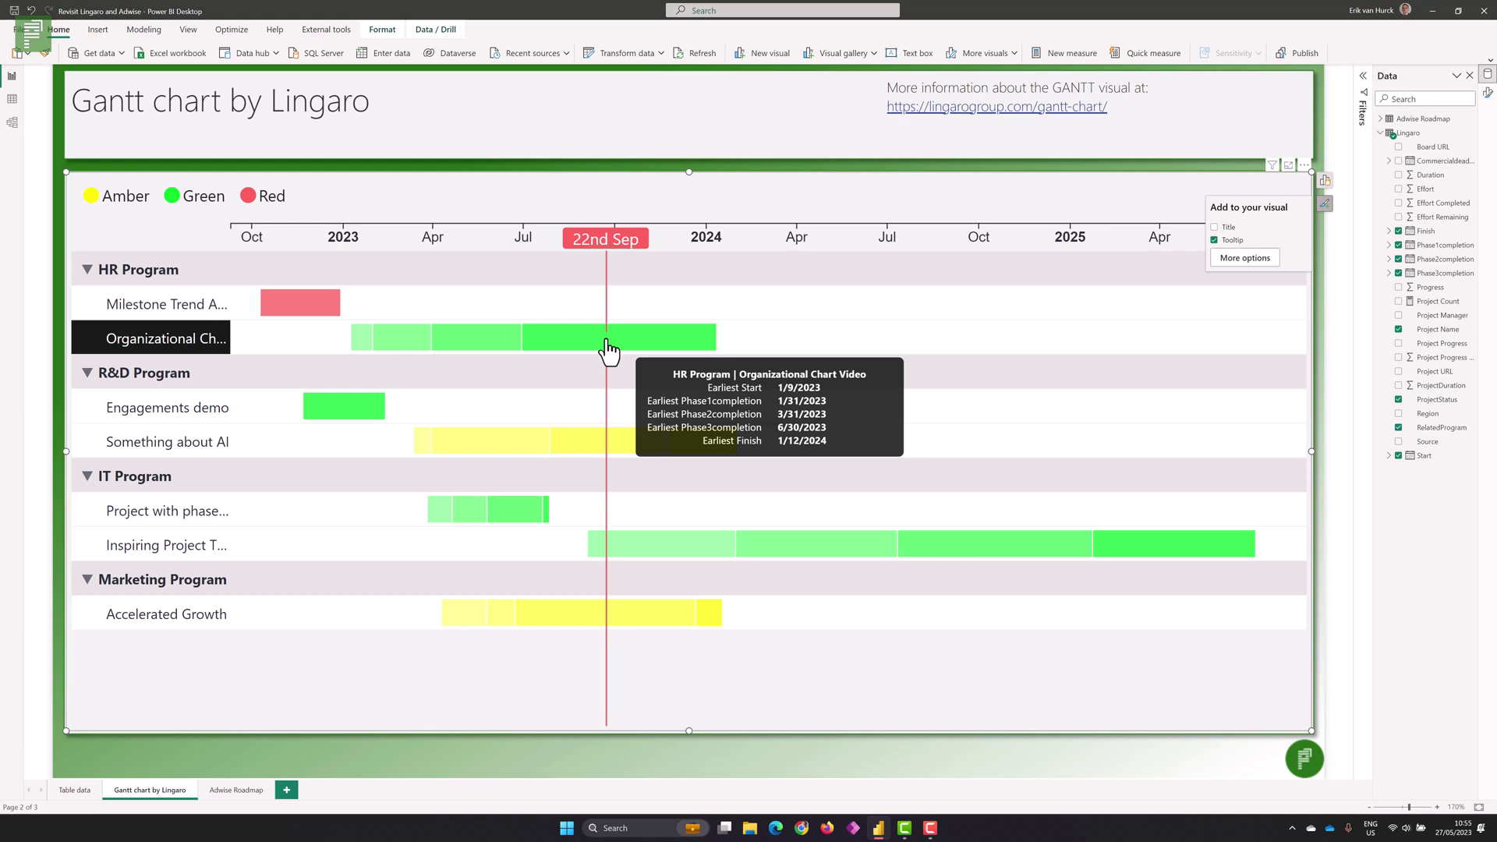
- Check the project deadlines in the Lingaro table on the Table data page and return to the Gantt chart page
{"action": "left_click", "coordinate": [1325, 181]}
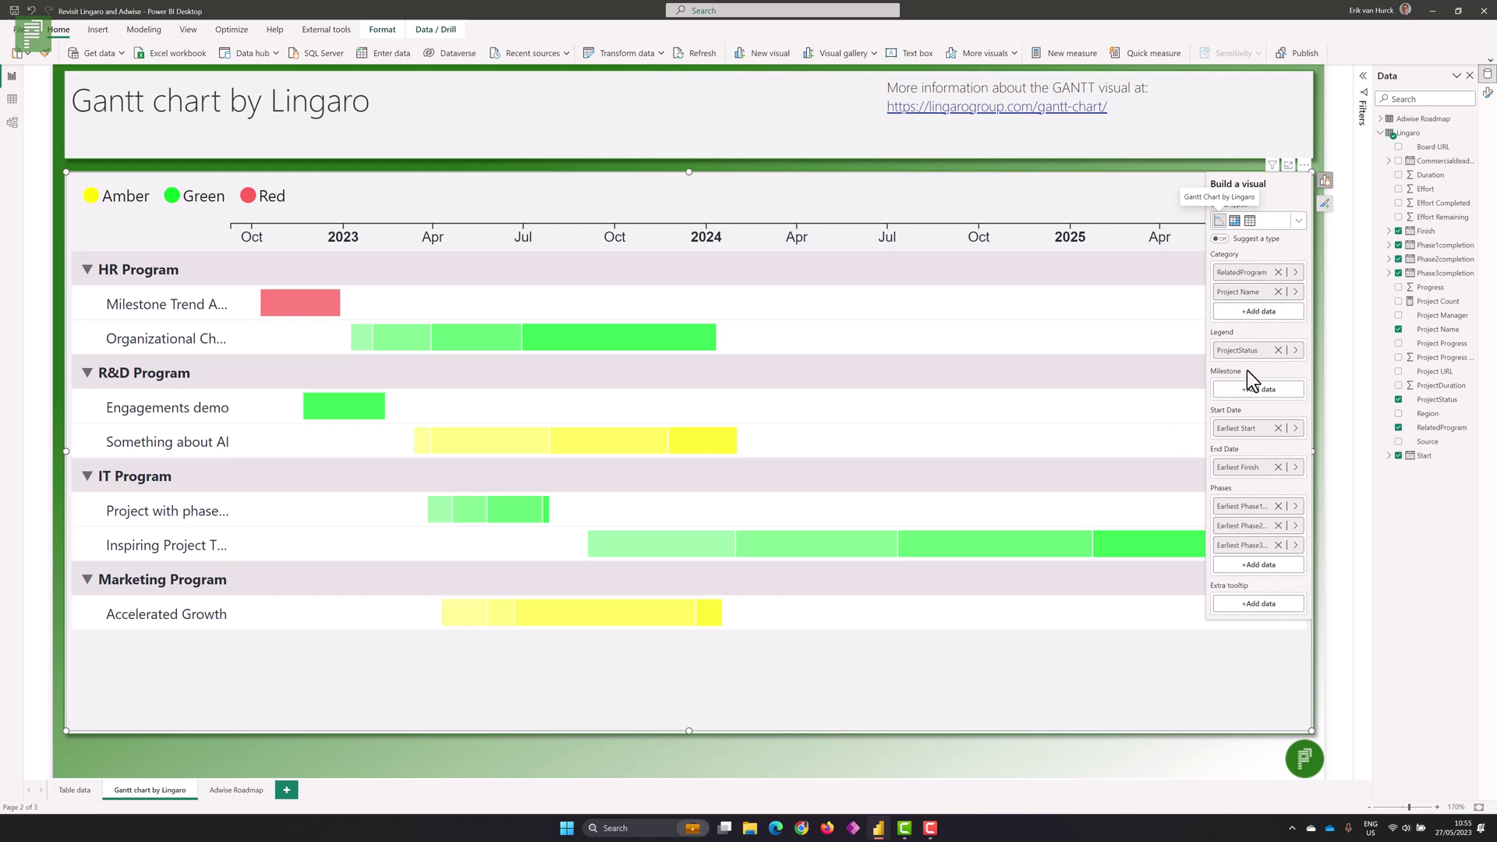
{"action": "left_click", "coordinate": [71, 791]}
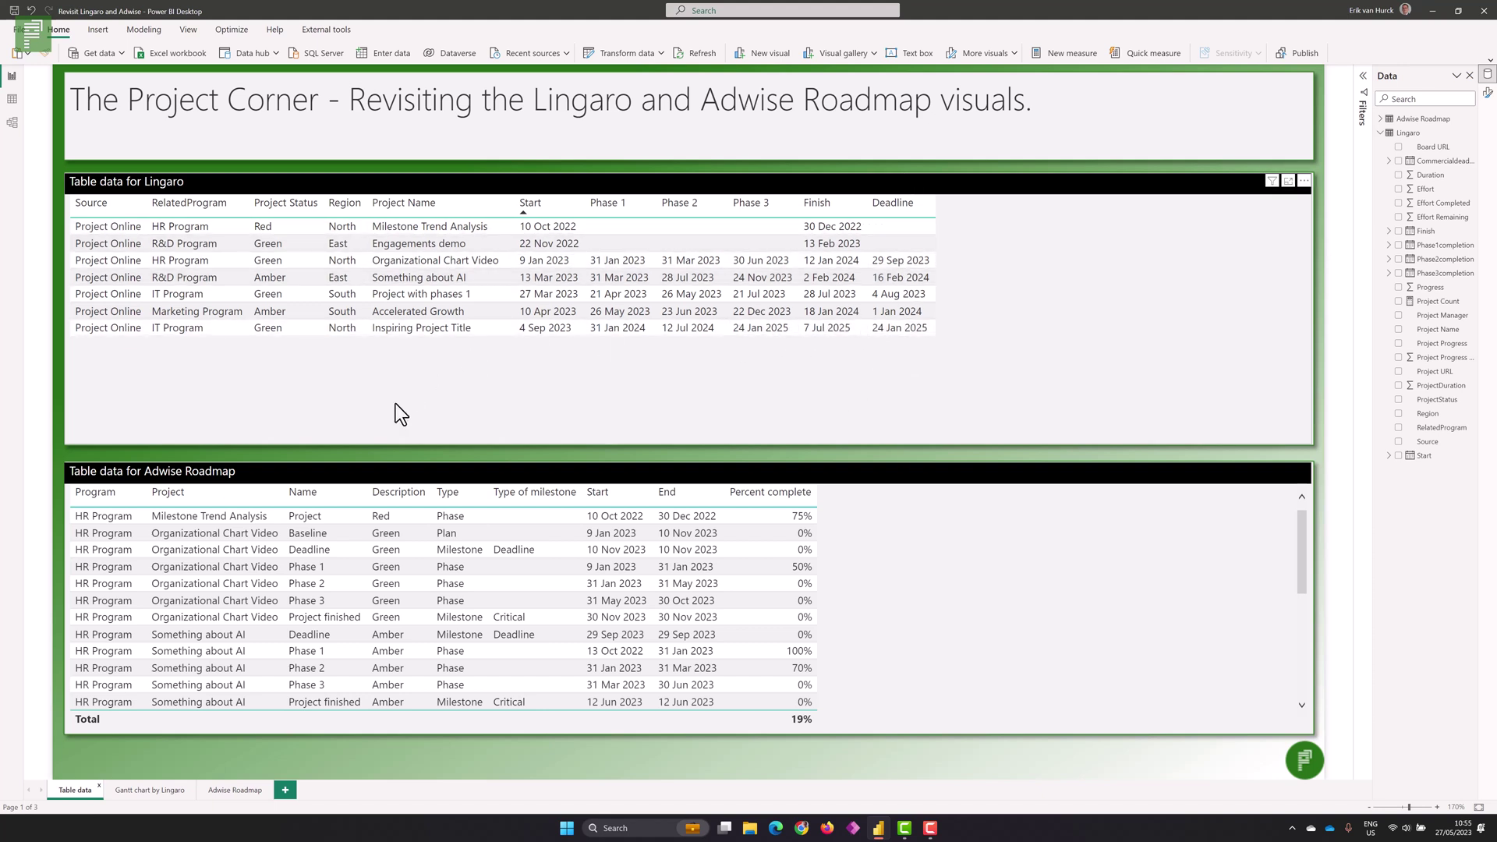
{"action": "left_click", "coordinate": [123, 795]}
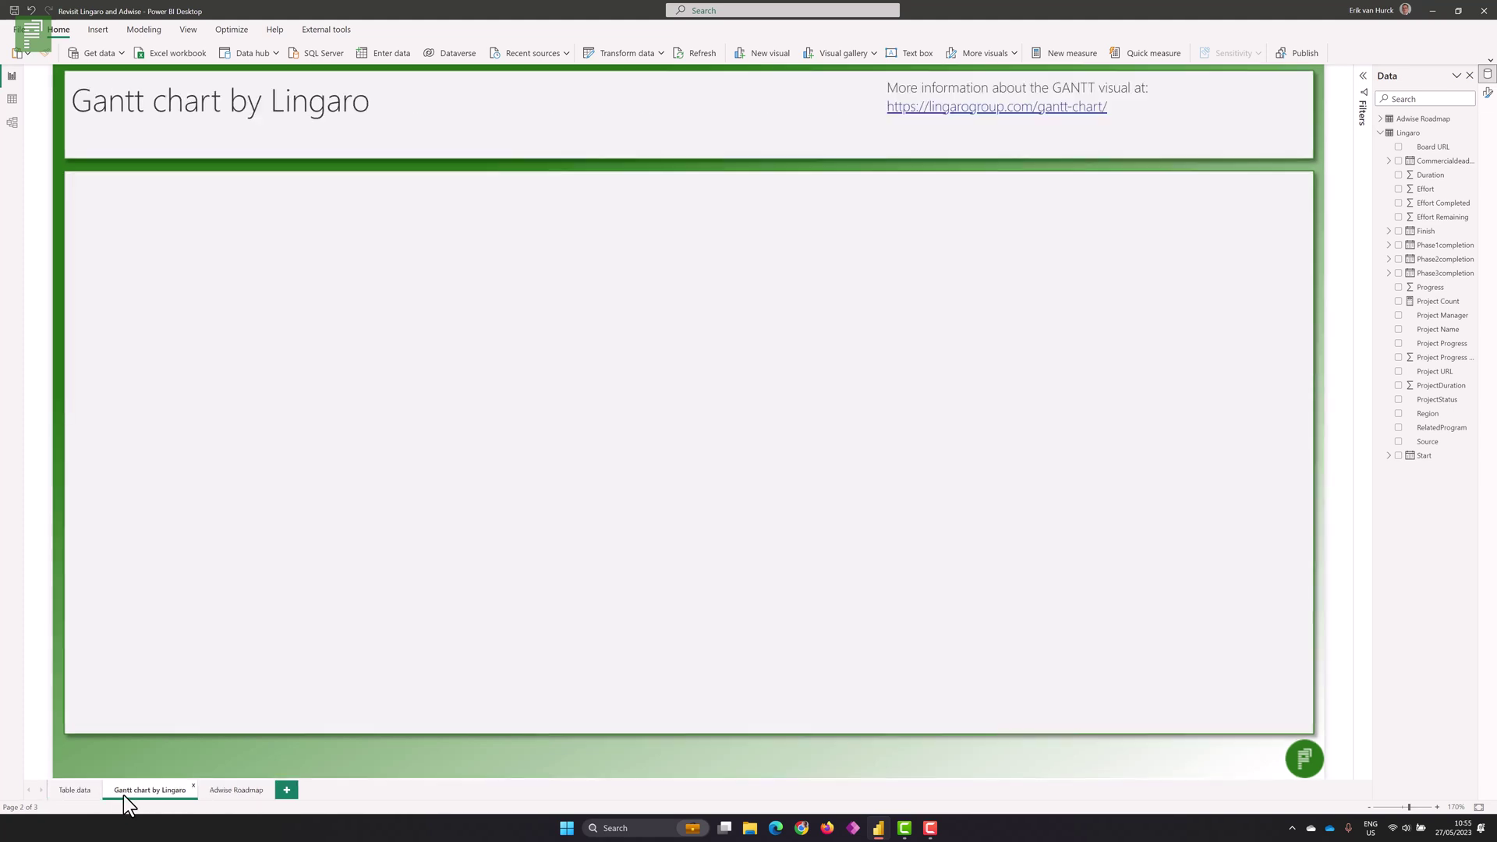
- Add the Lingaro table's Commercialdeadline field as the Gantt visual's Milestone and view the markers on the project bars
{"action": "left_click", "coordinate": [725, 695]}
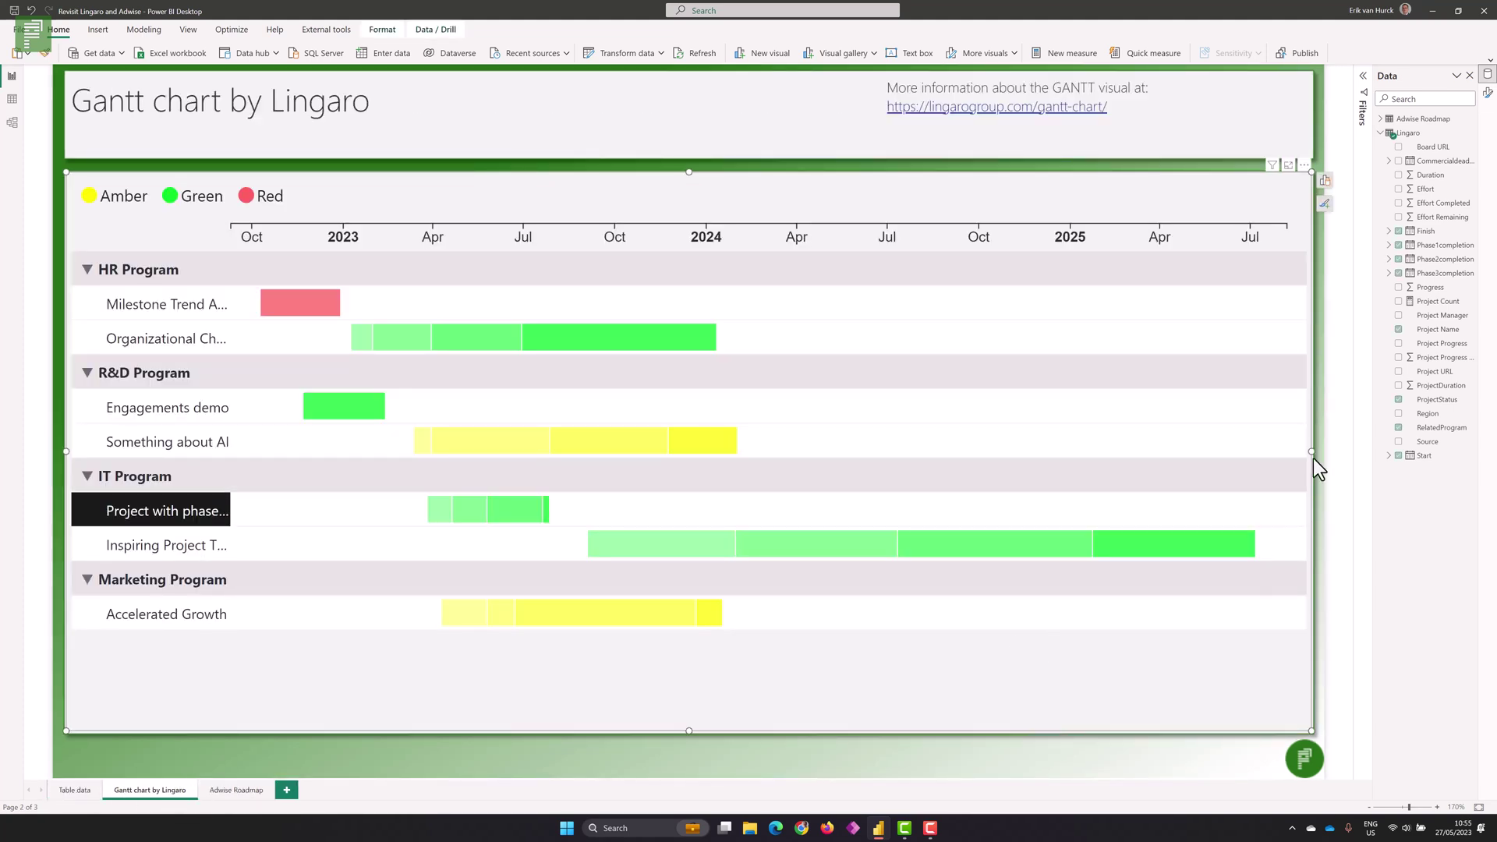
{"action": "left_click", "coordinate": [1325, 180]}
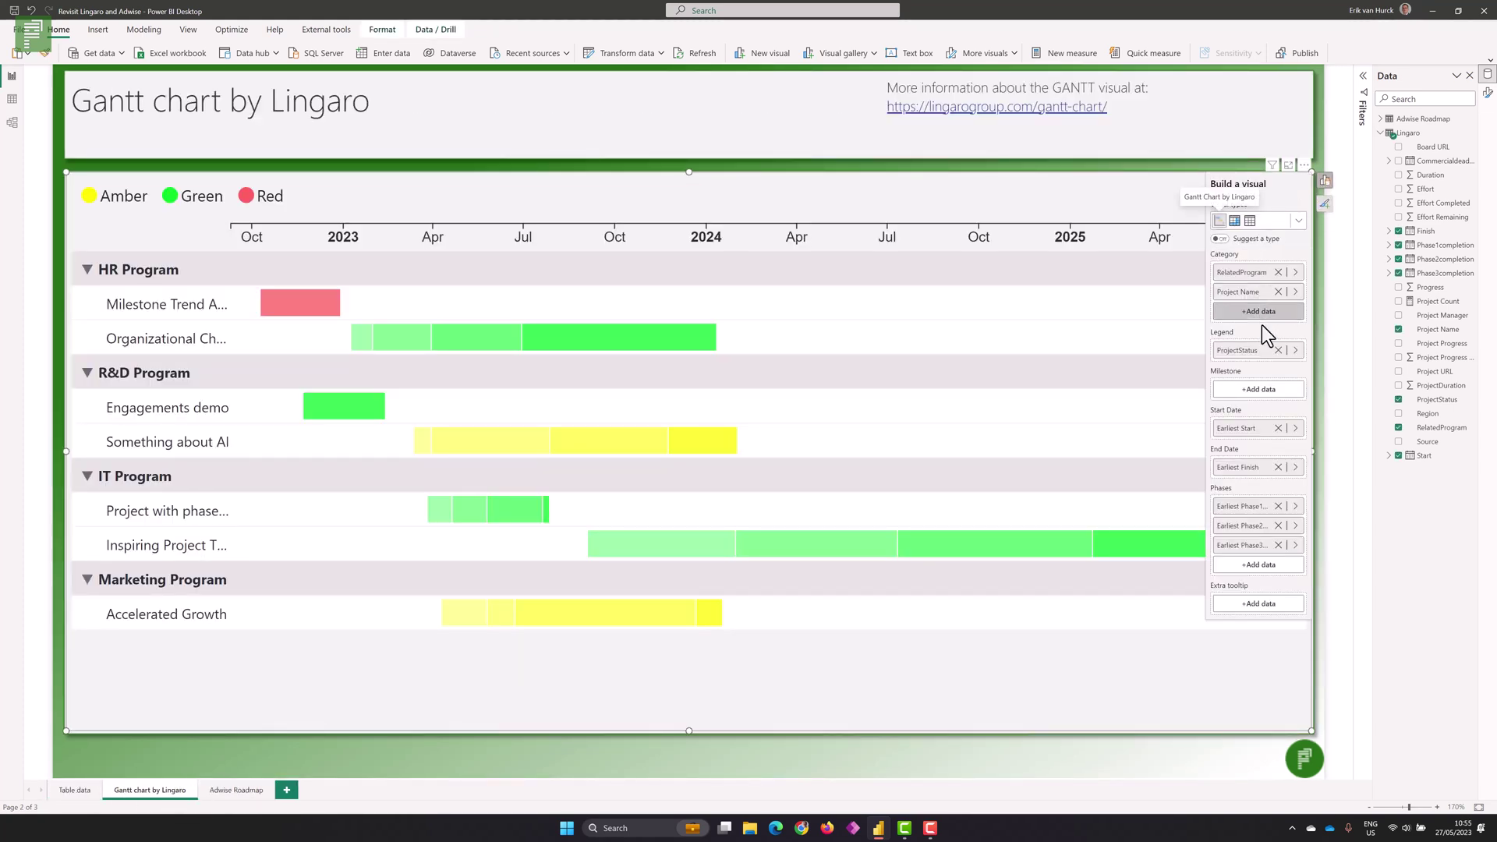
{"action": "left_click", "coordinate": [1252, 389]}
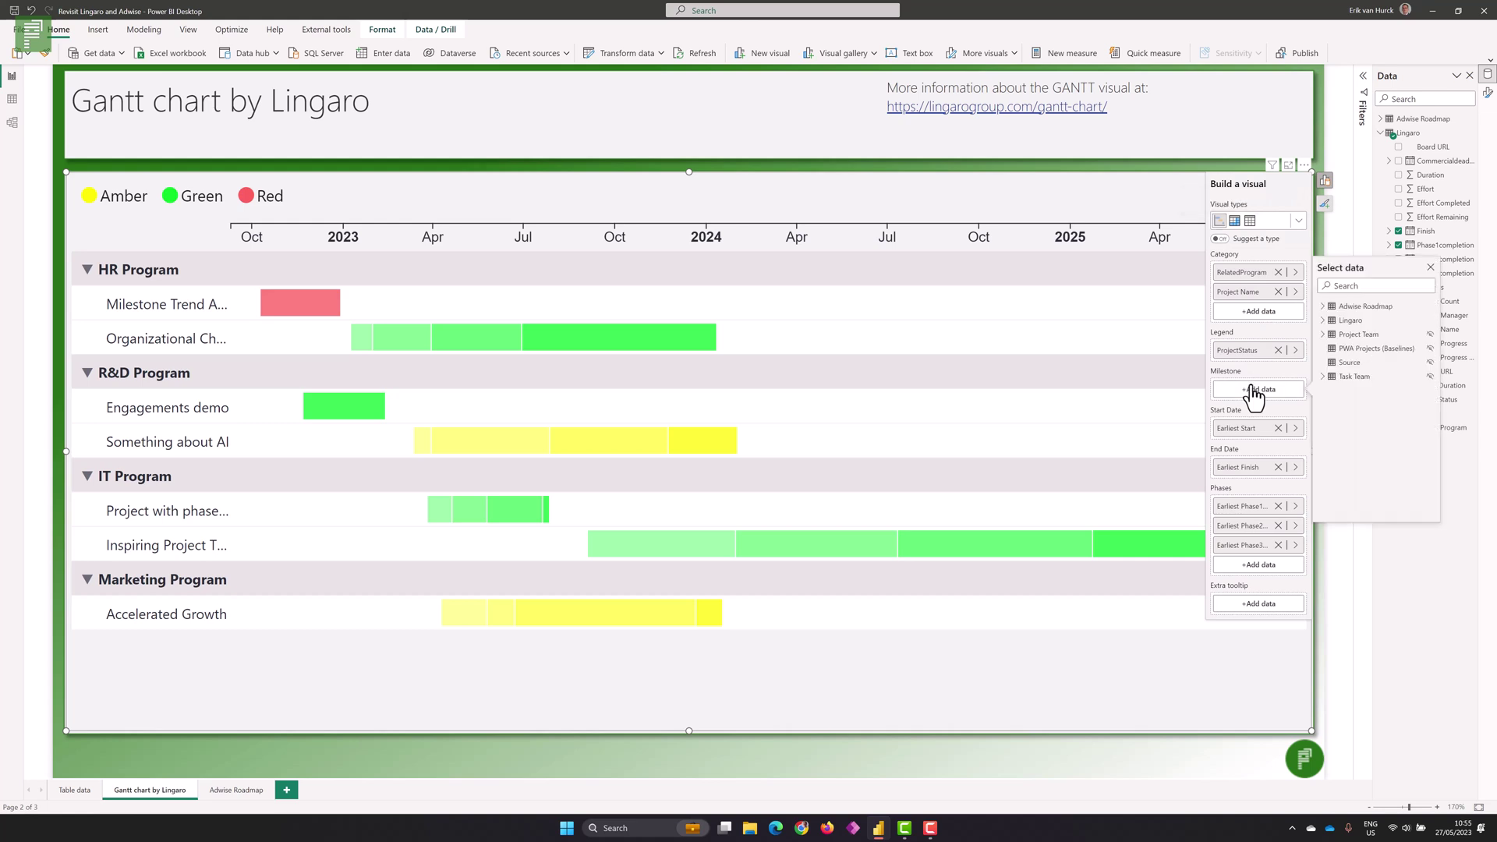
{"action": "left_click", "coordinate": [1329, 322]}
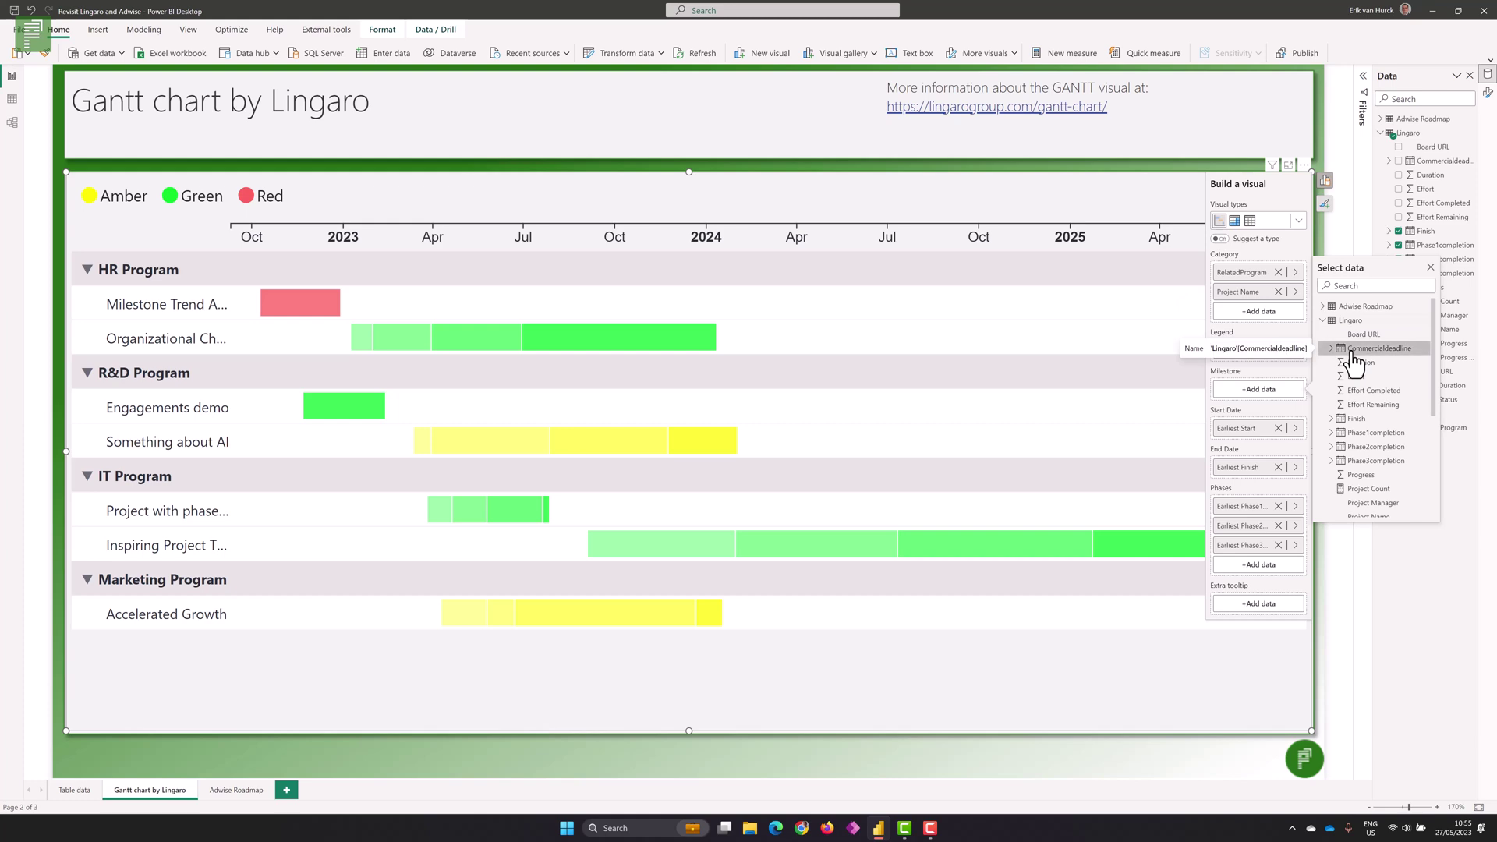
{"action": "left_click", "coordinate": [1352, 349]}
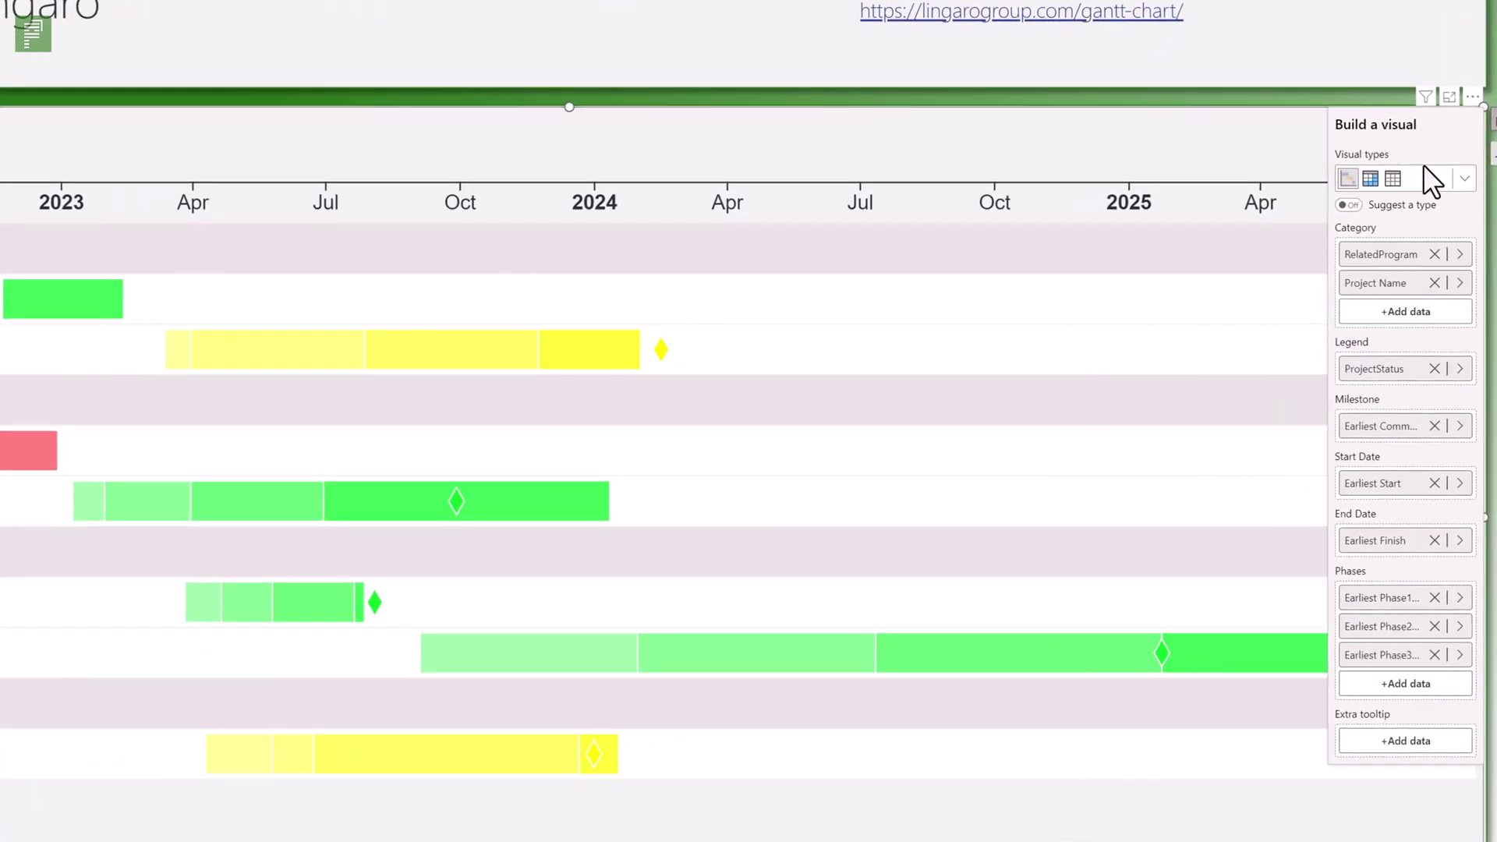
{"action": "left_click", "coordinate": [1493, 119]}
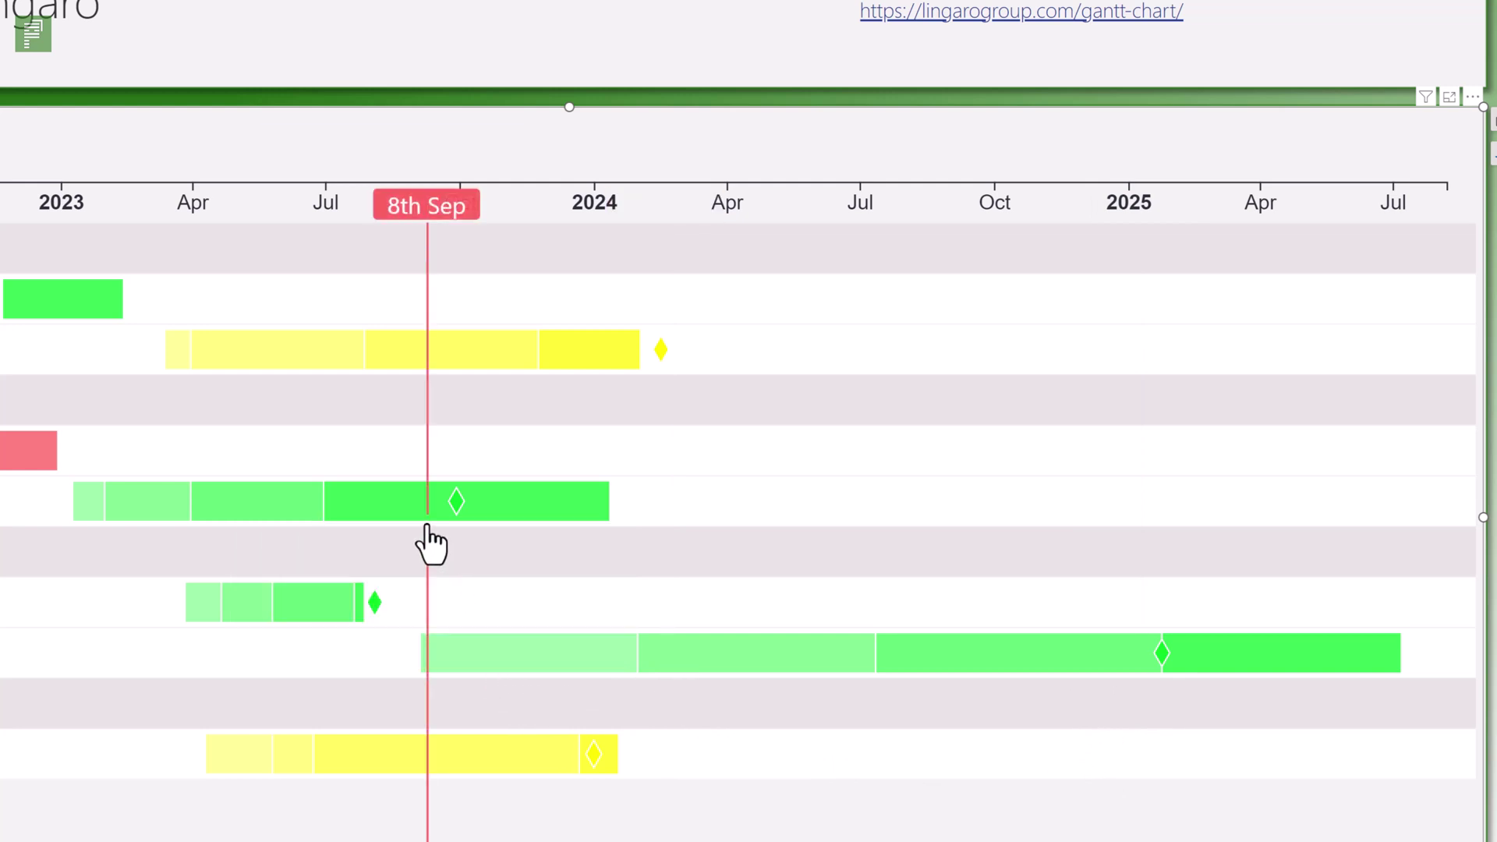
{"action": "mouse_move", "coordinate": [37, 472]}
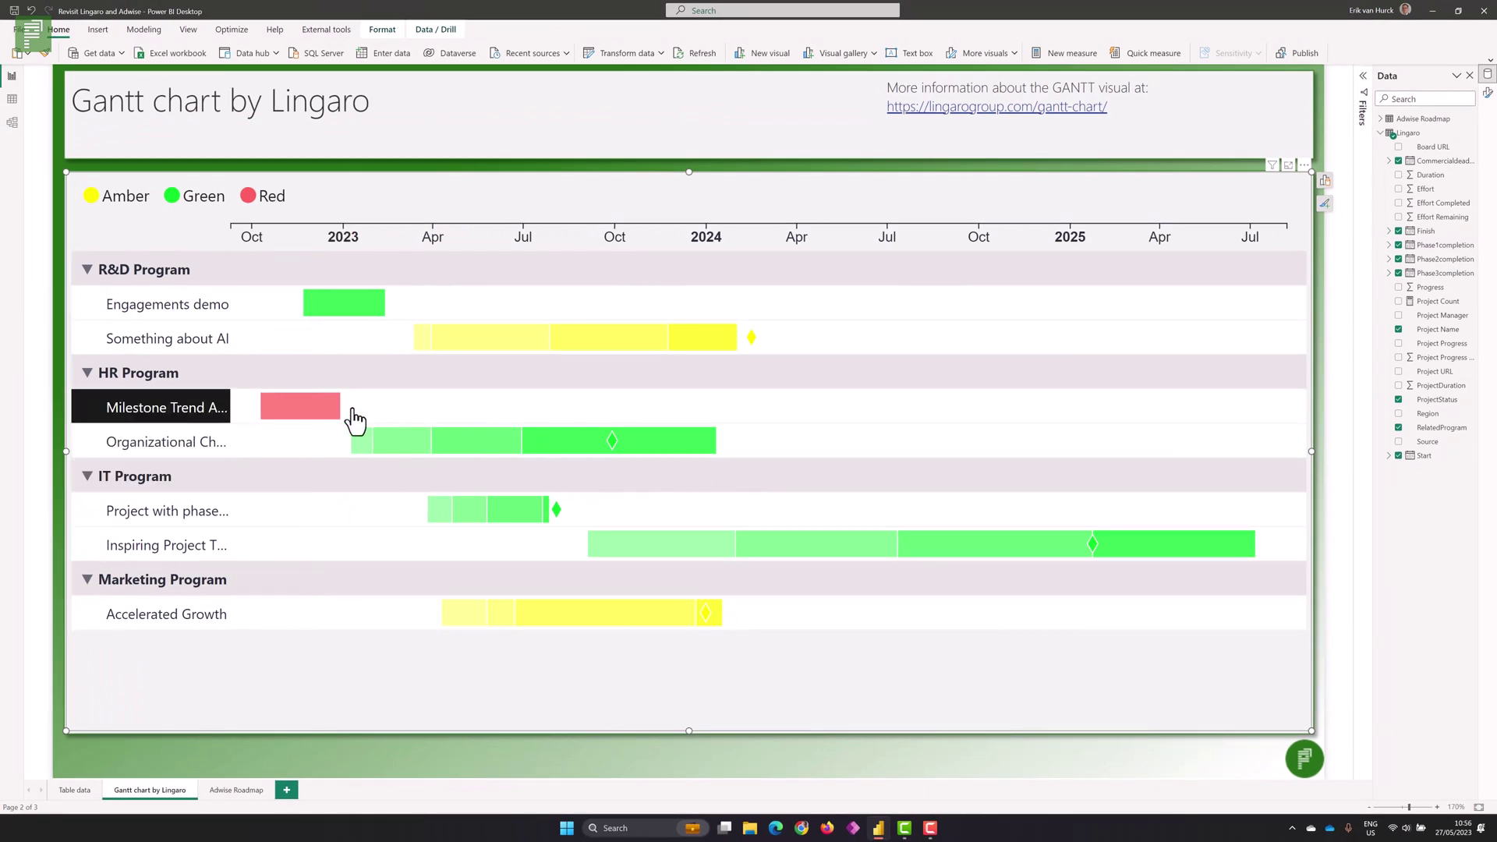
{"action": "left_click", "coordinate": [681, 395]}
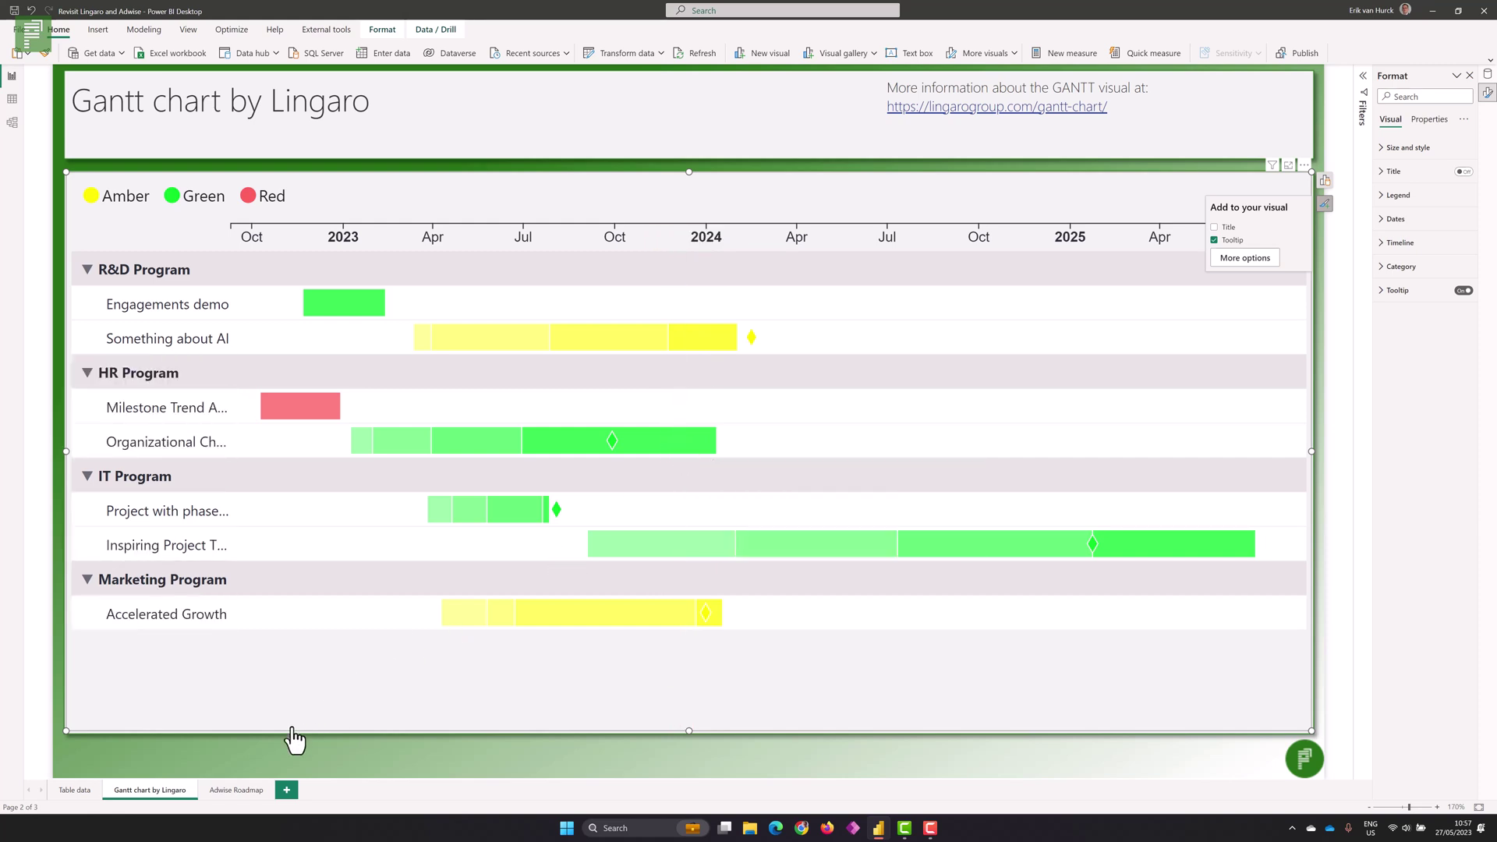
- Review the table data for the Adwise Roadmap on the Table data page and go to the Adwise Roadmap page
{"action": "left_click", "coordinate": [77, 790]}
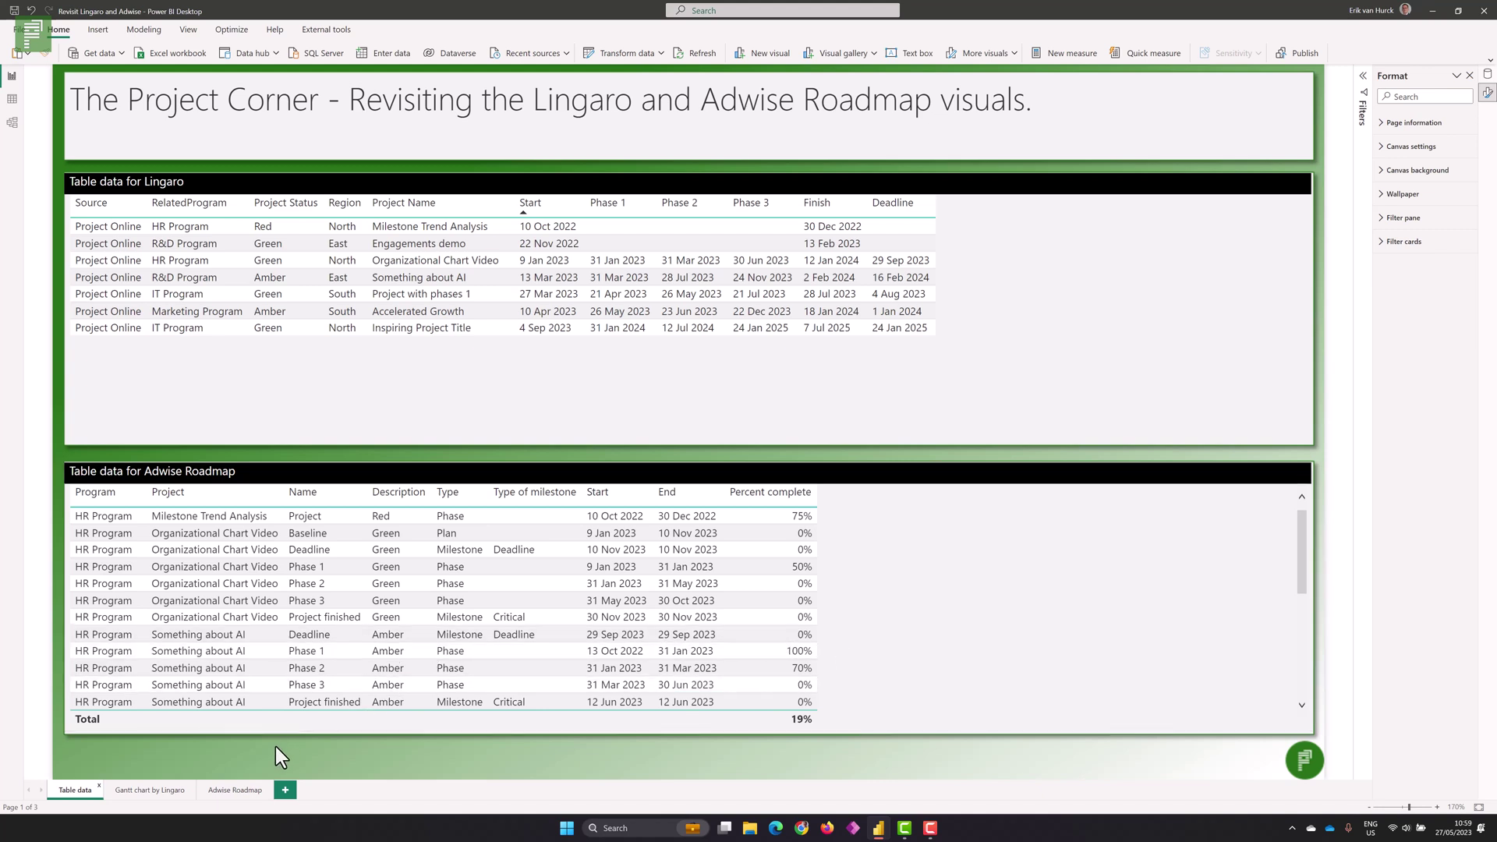
{"action": "left_click", "coordinate": [232, 790]}
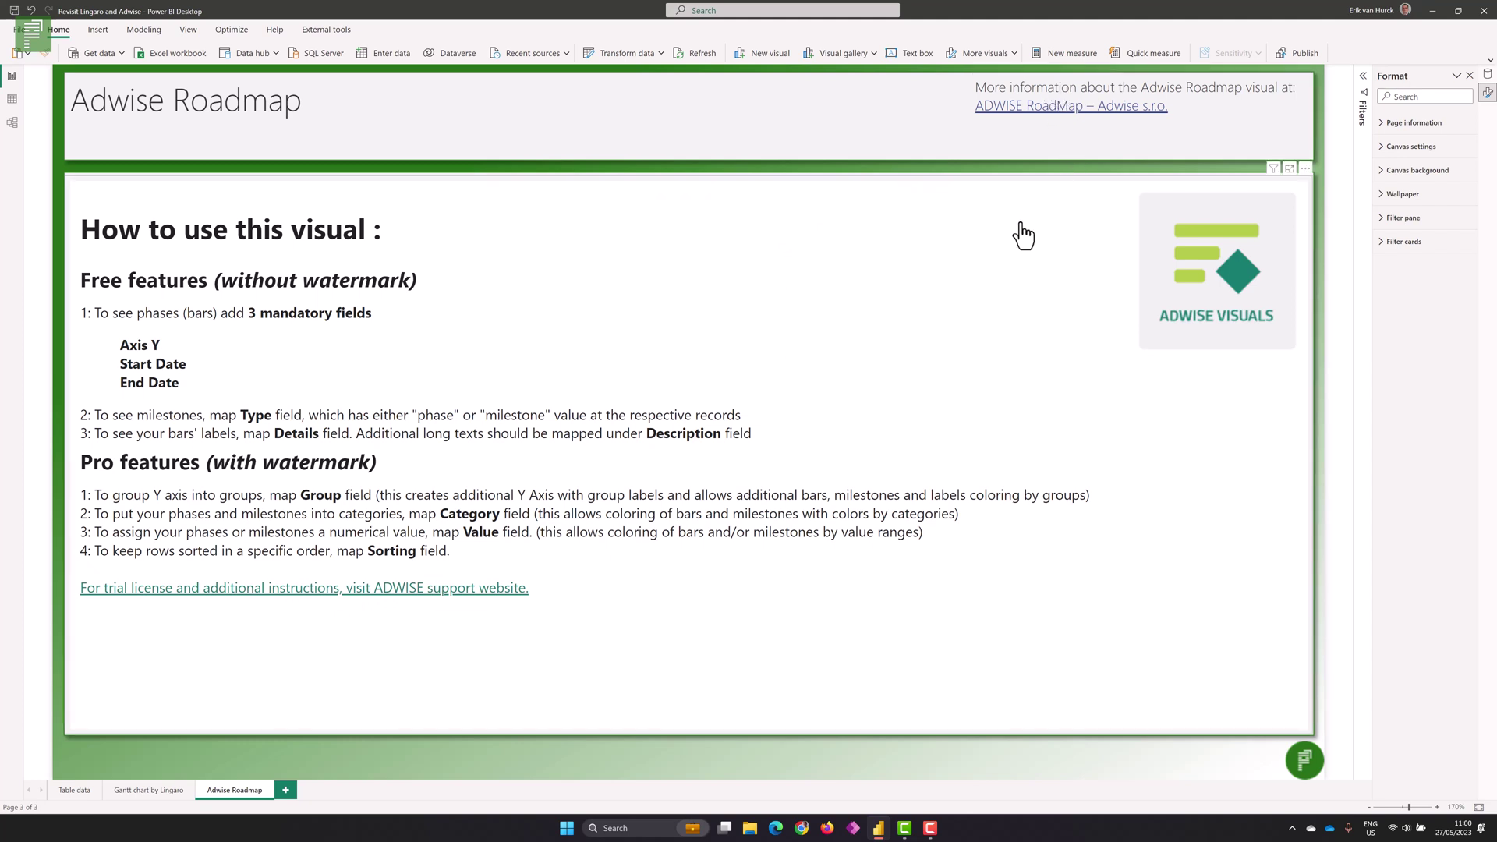
- Add the Adwise Roadmap table's Project field to the roadmap visual's Axis Y
{"action": "left_click", "coordinate": [1228, 196]}
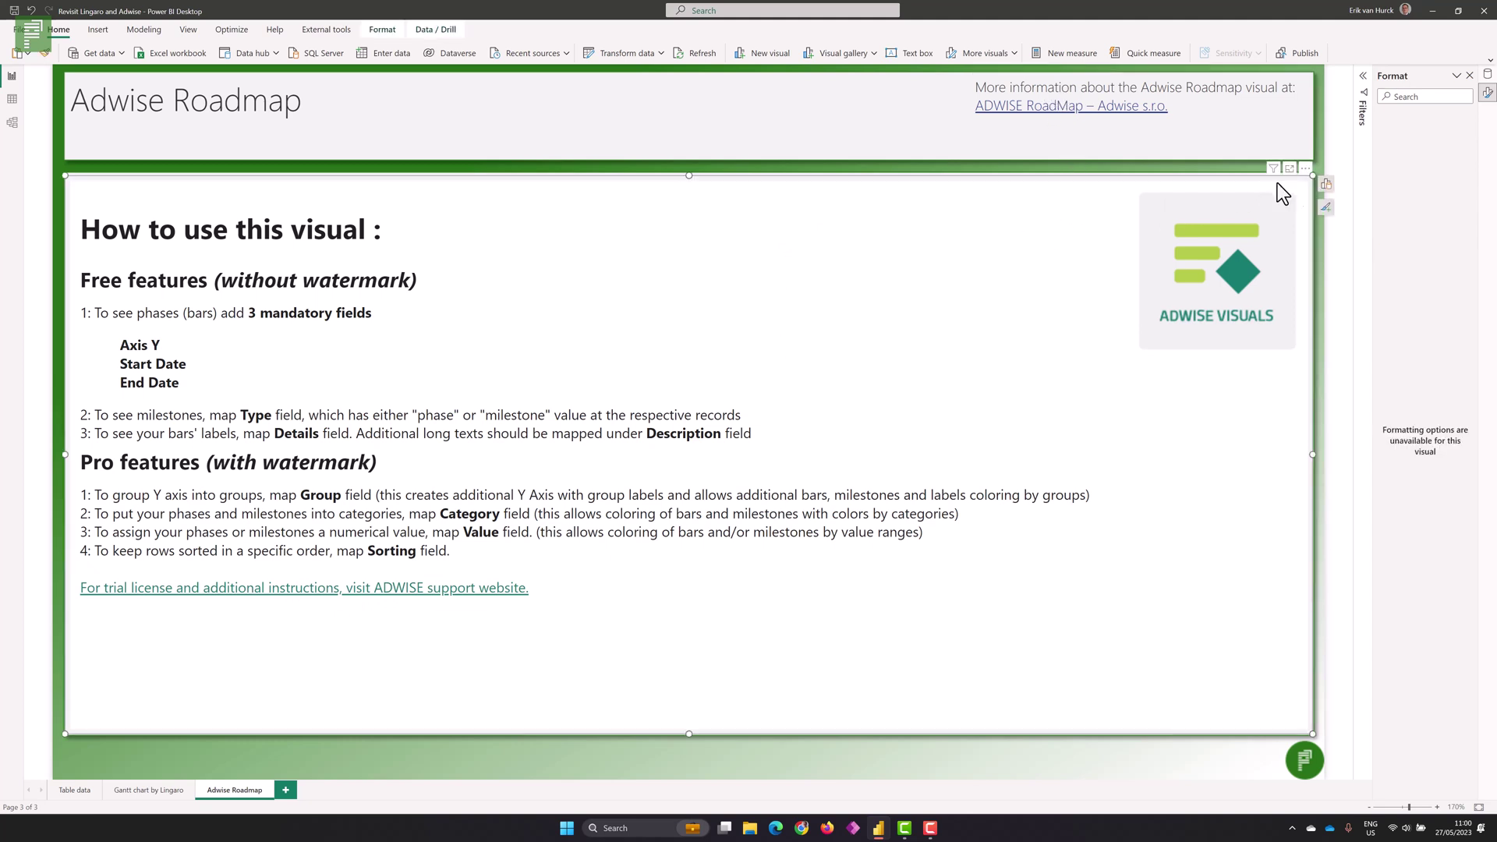
{"action": "left_click", "coordinate": [1326, 201]}
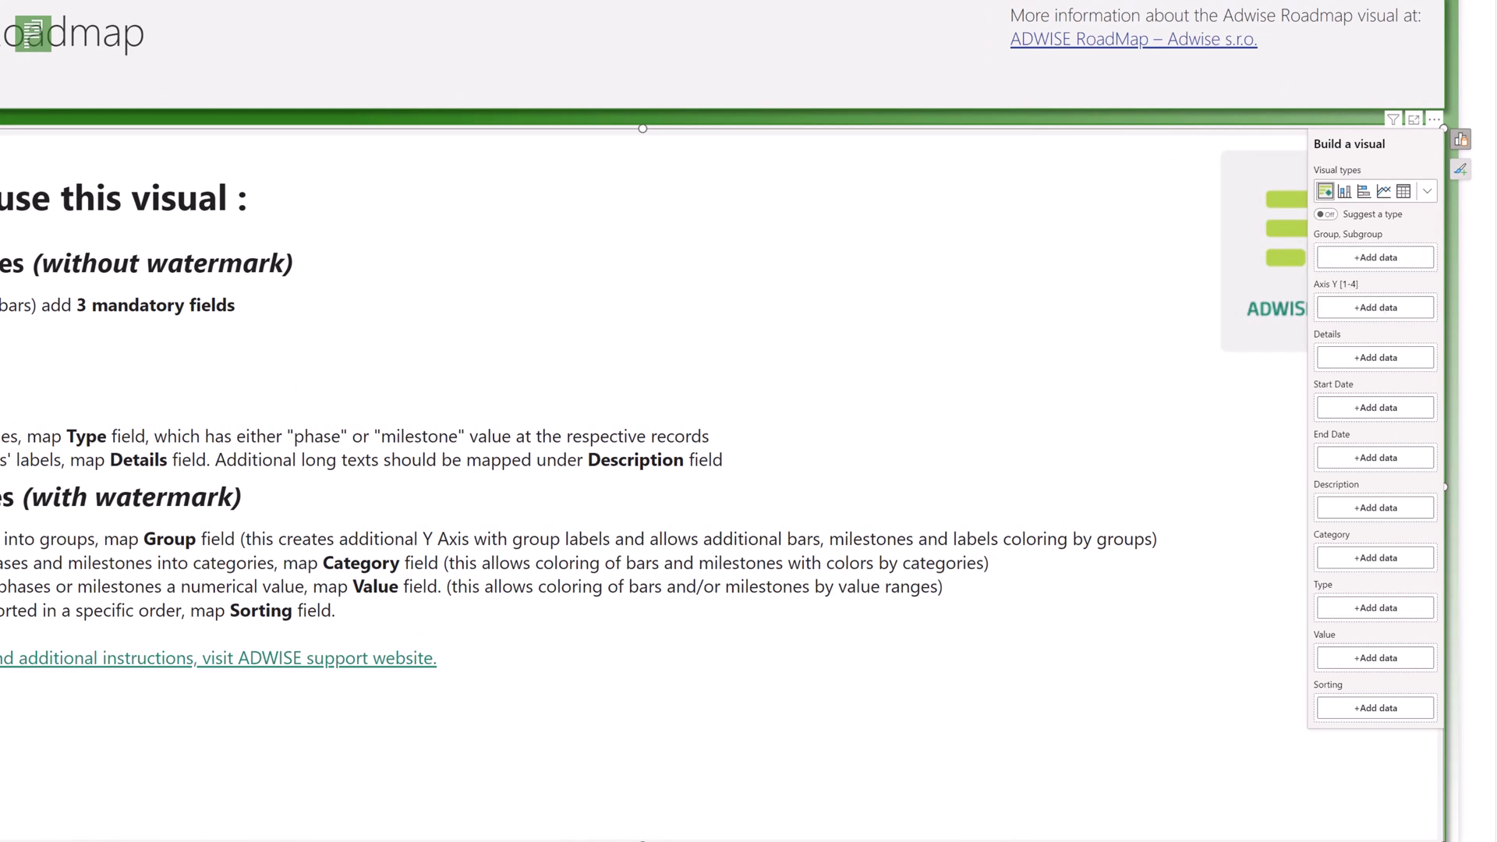
{"action": "left_click", "coordinate": [1376, 309]}
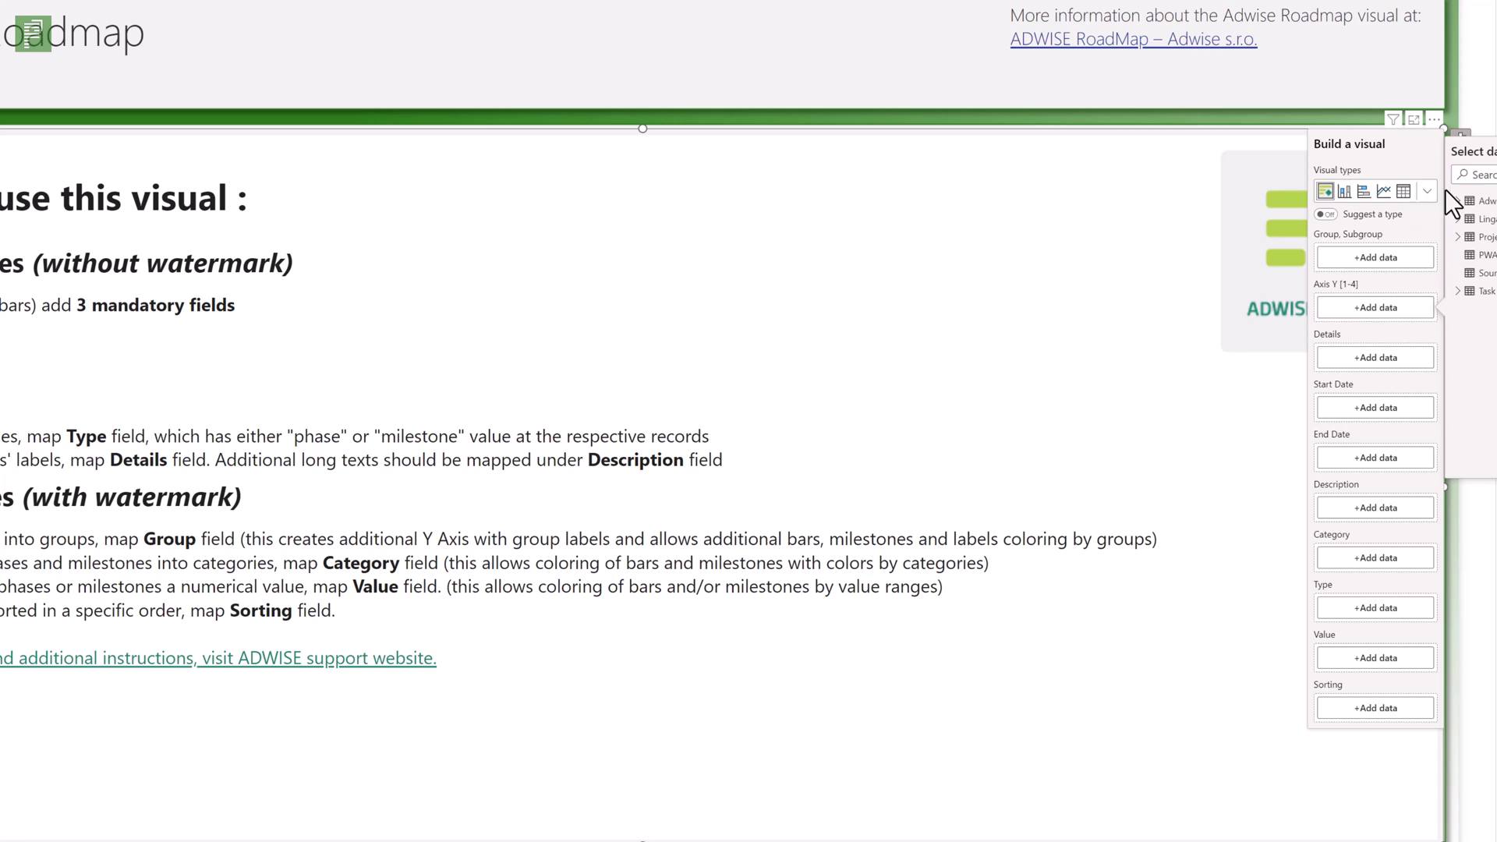
{"action": "left_click", "coordinate": [1460, 202]}
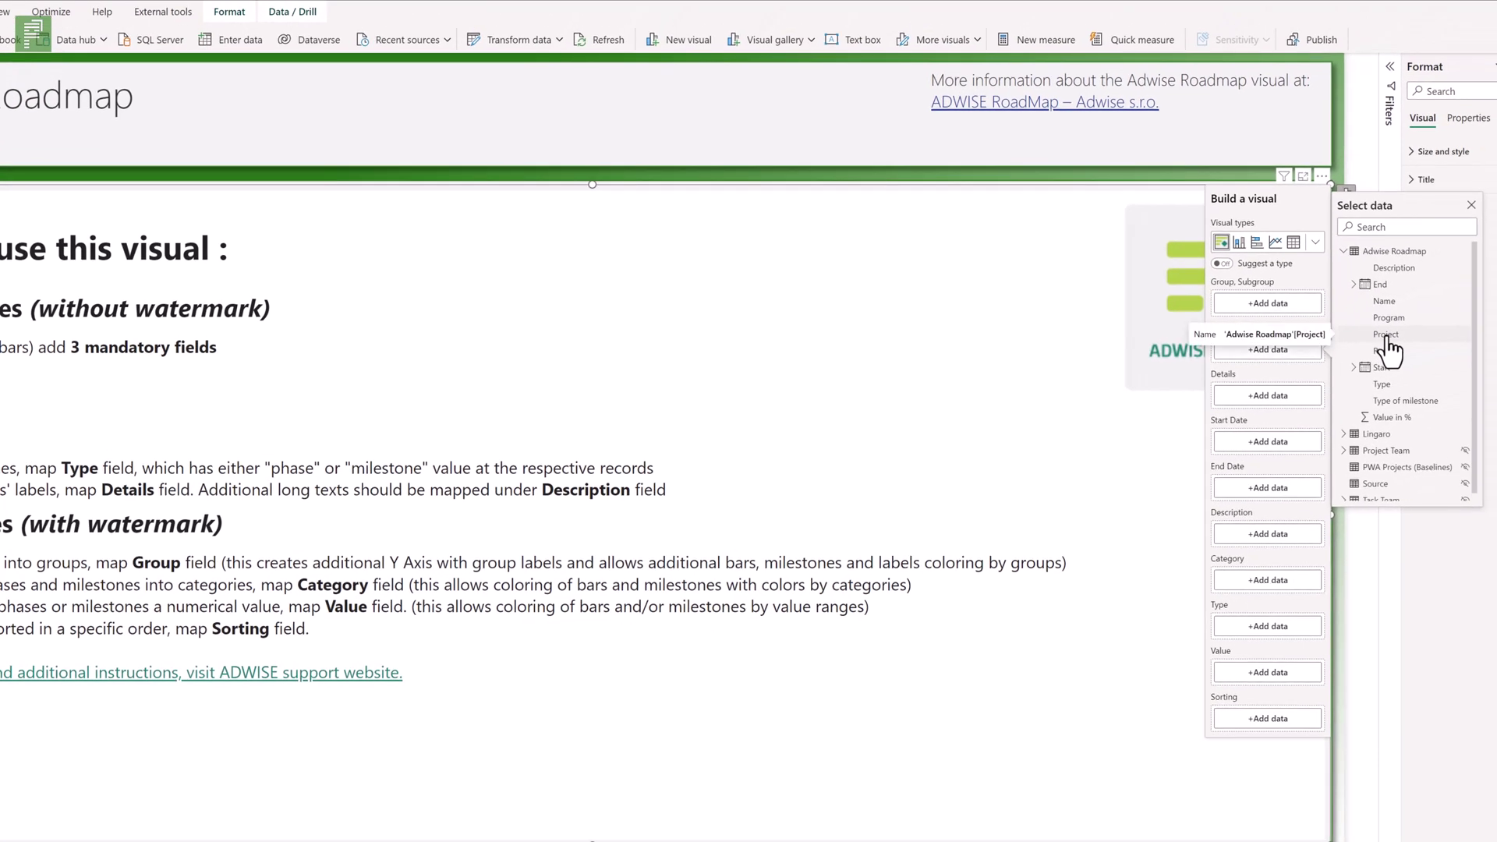
{"action": "left_click", "coordinate": [1385, 335]}
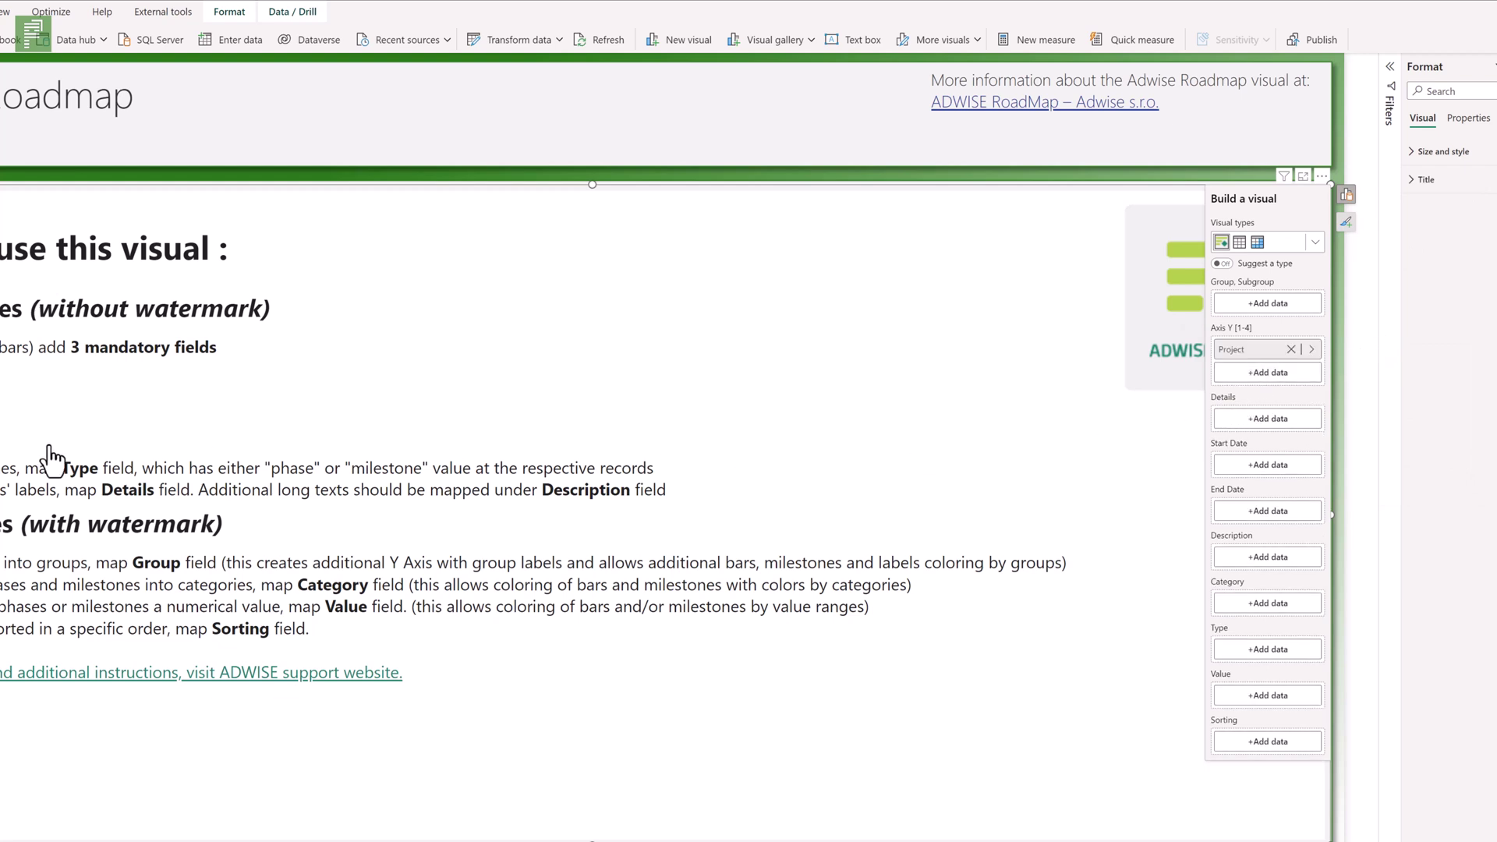
- Set the Adwise Roadmap table's Start field as the roadmap's Start Date and its End field as the End Date
{"action": "left_click", "coordinate": [1268, 465]}
{"action": "left_click", "coordinate": [1346, 367]}
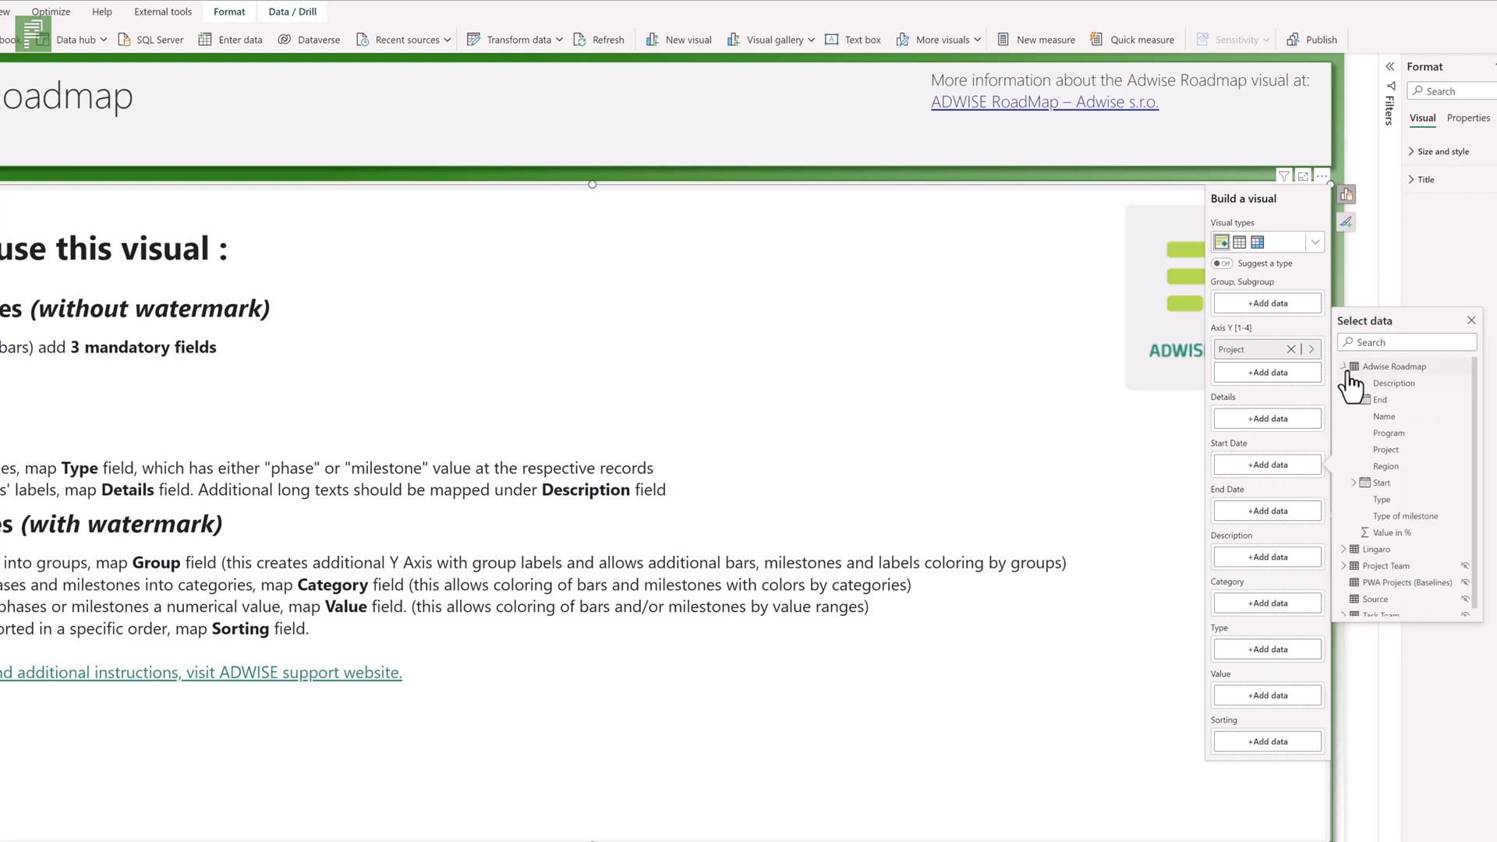
{"action": "left_click", "coordinate": [1378, 483]}
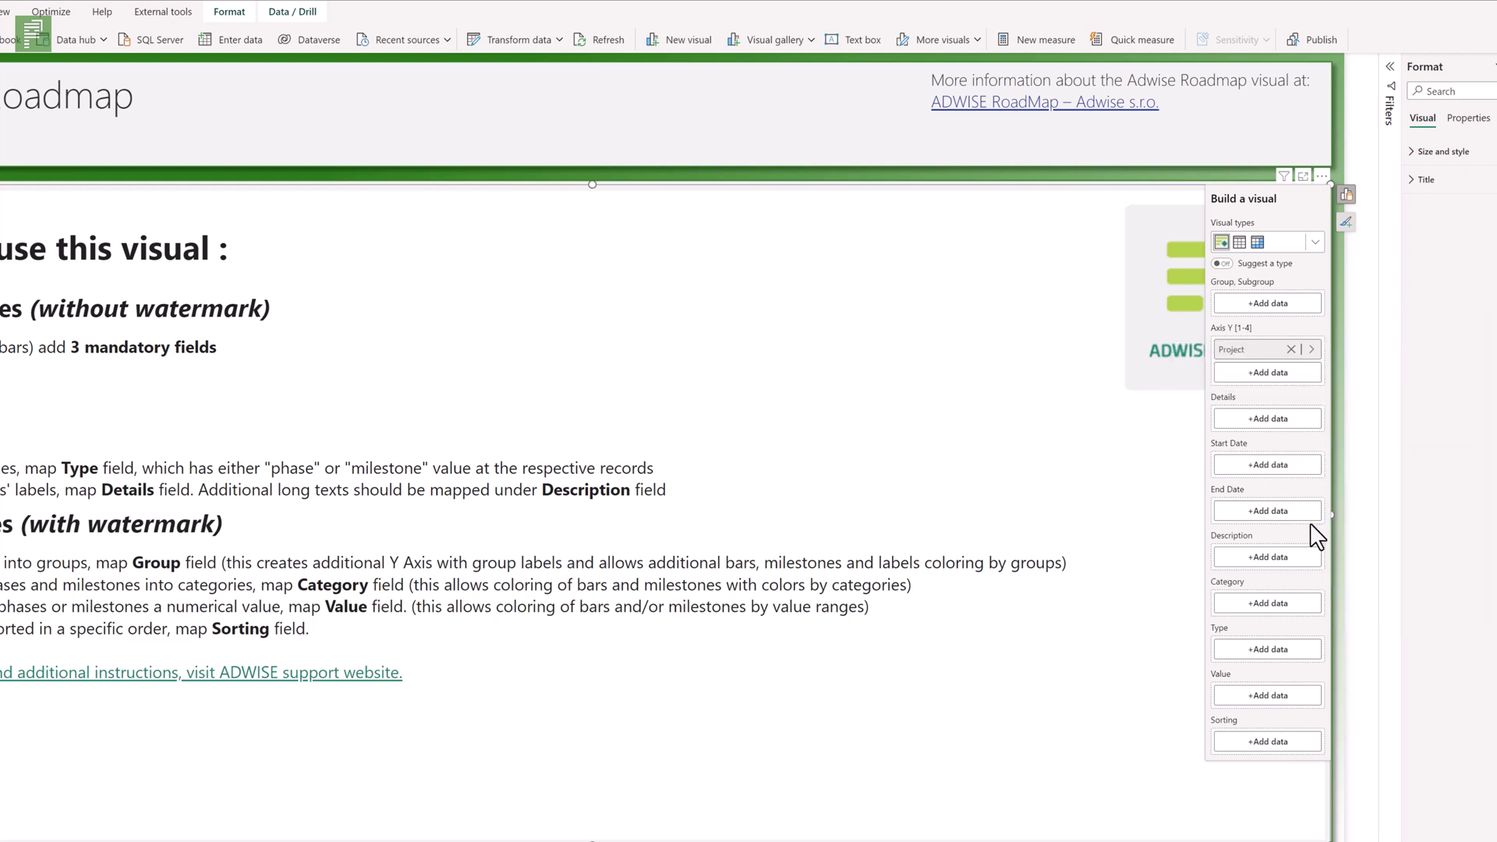
{"action": "left_click", "coordinate": [1264, 510]}
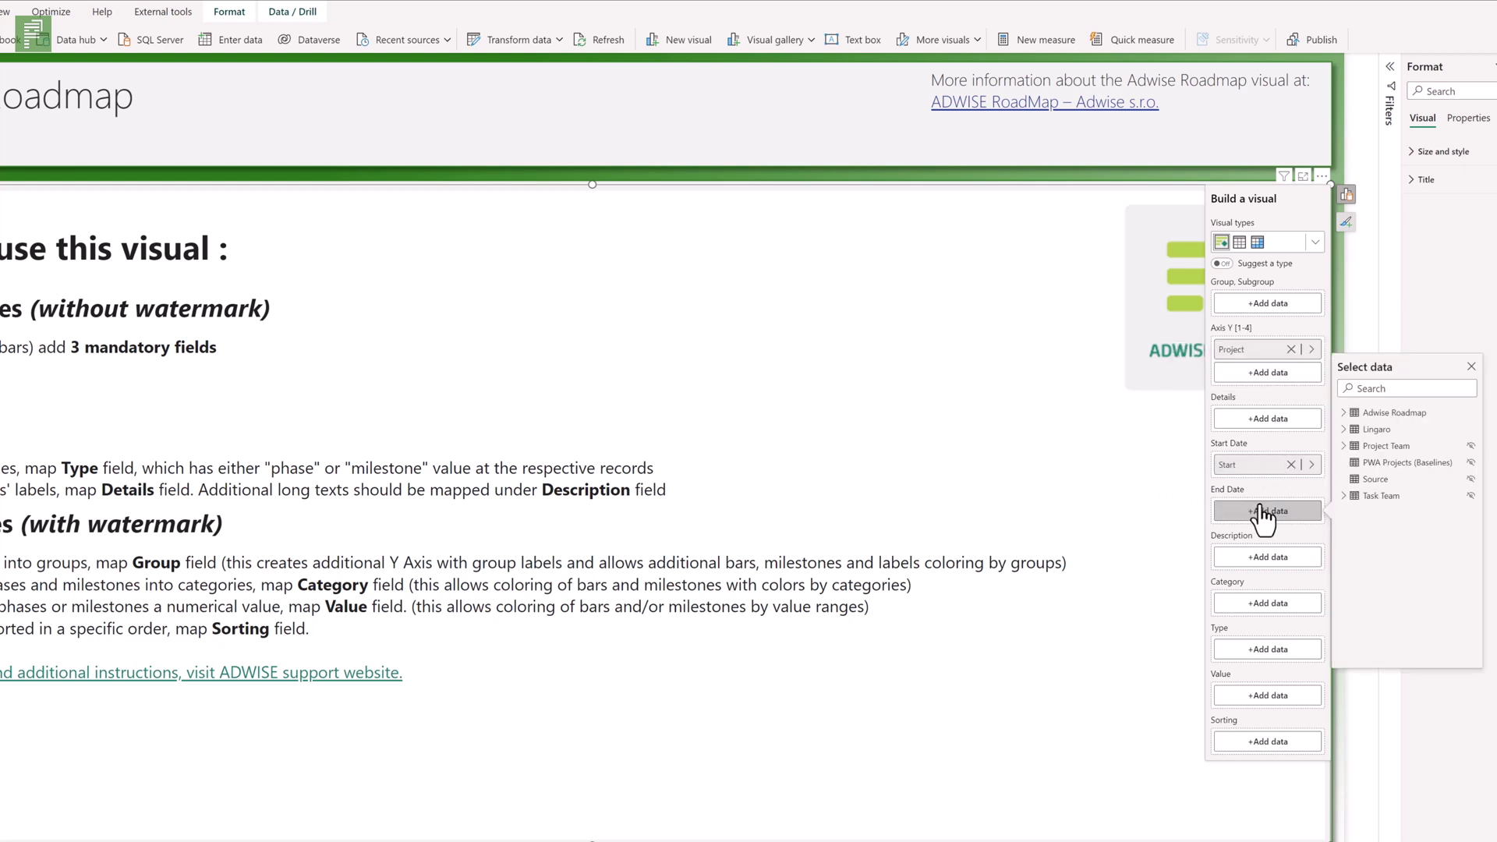
{"action": "left_click", "coordinate": [1345, 418]}
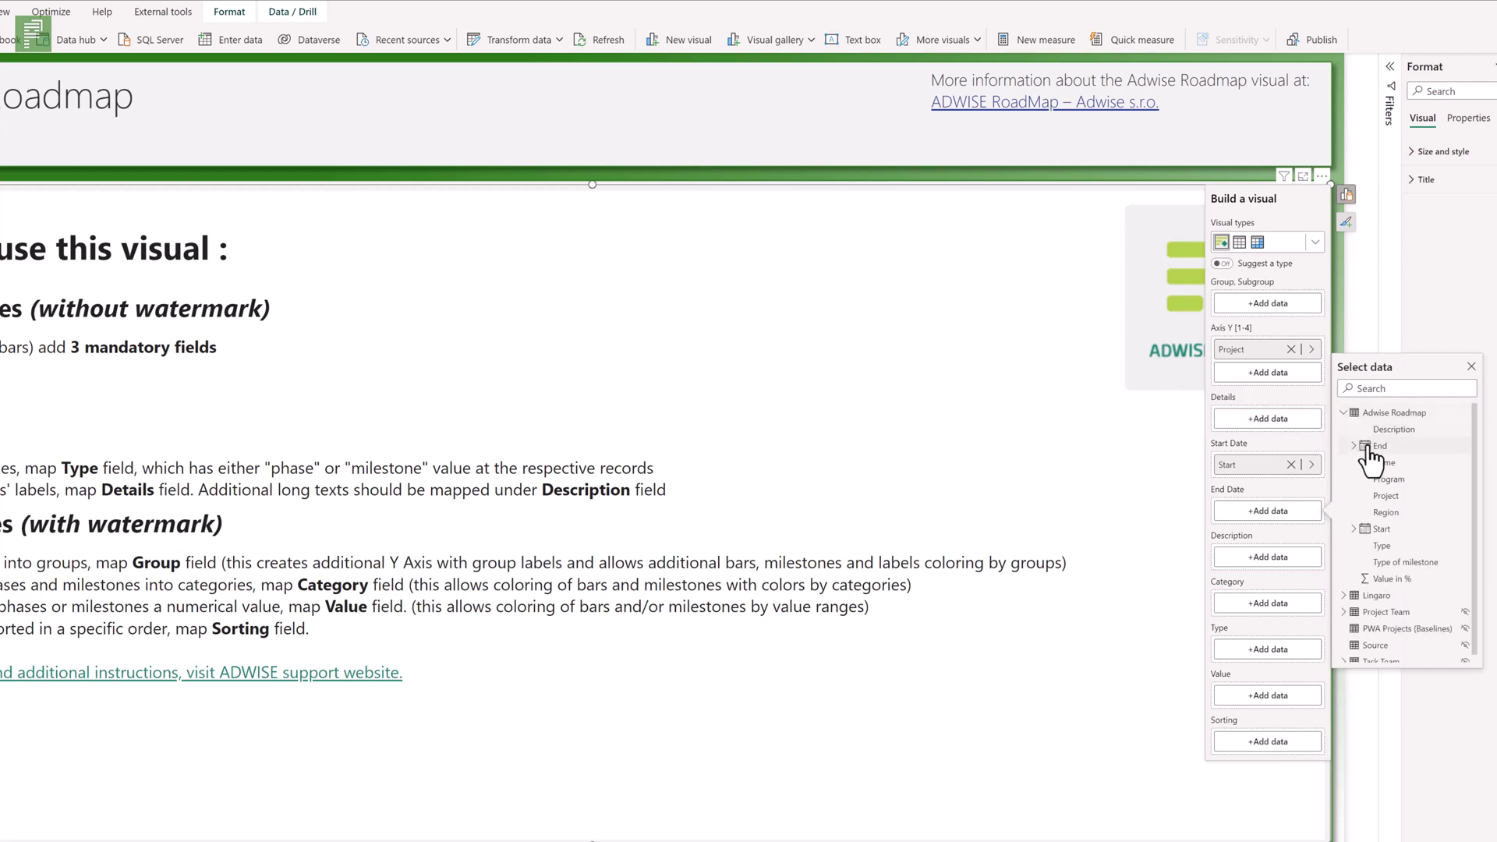
{"action": "left_click", "coordinate": [1370, 447]}
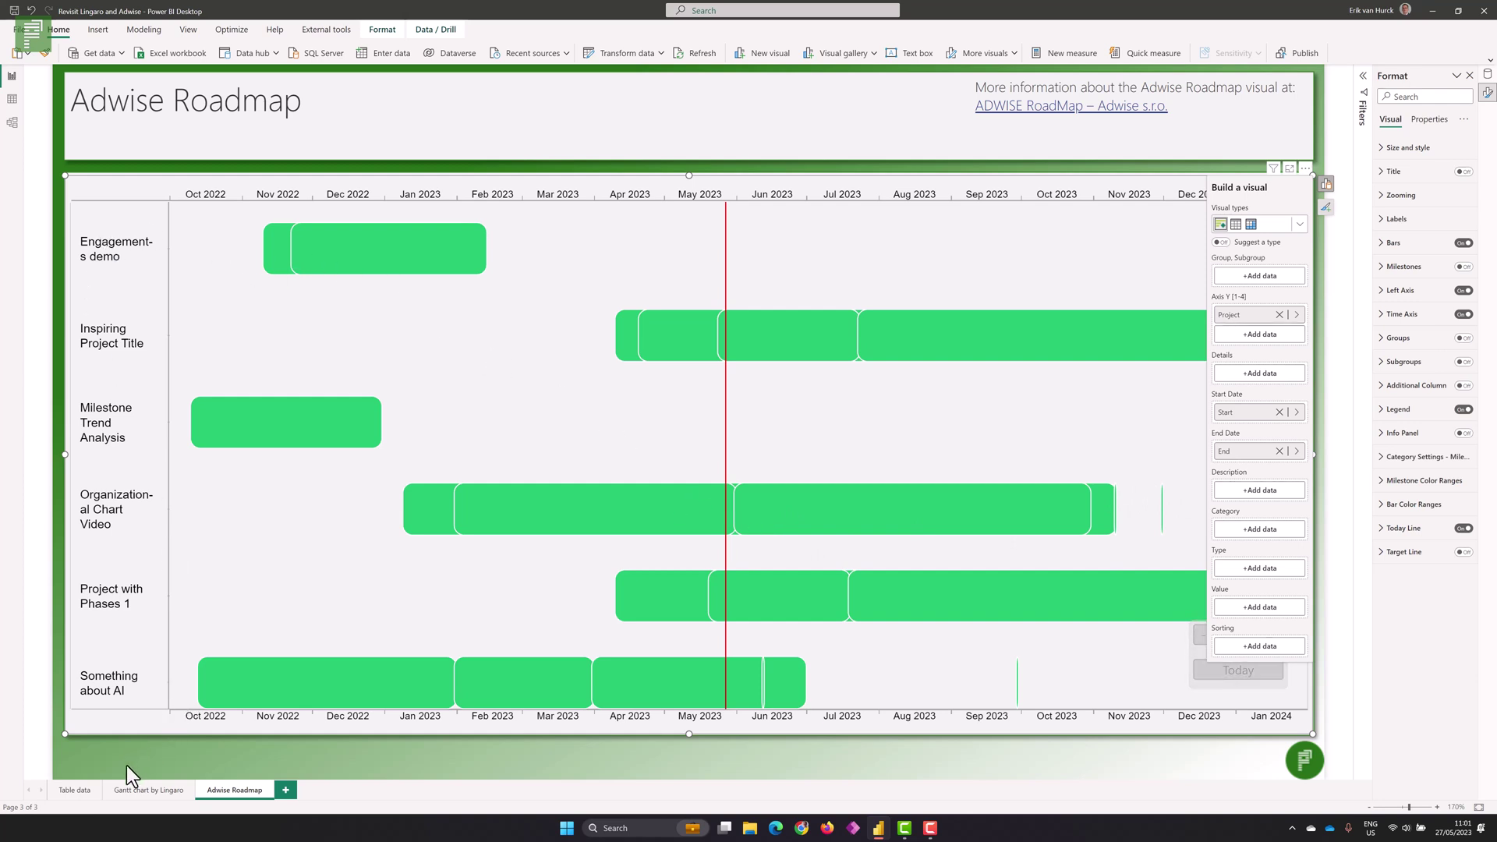
- Check the project phase rows and their dates on the Table data page and return to the Adwise Roadmap page
{"action": "left_click", "coordinate": [78, 789]}
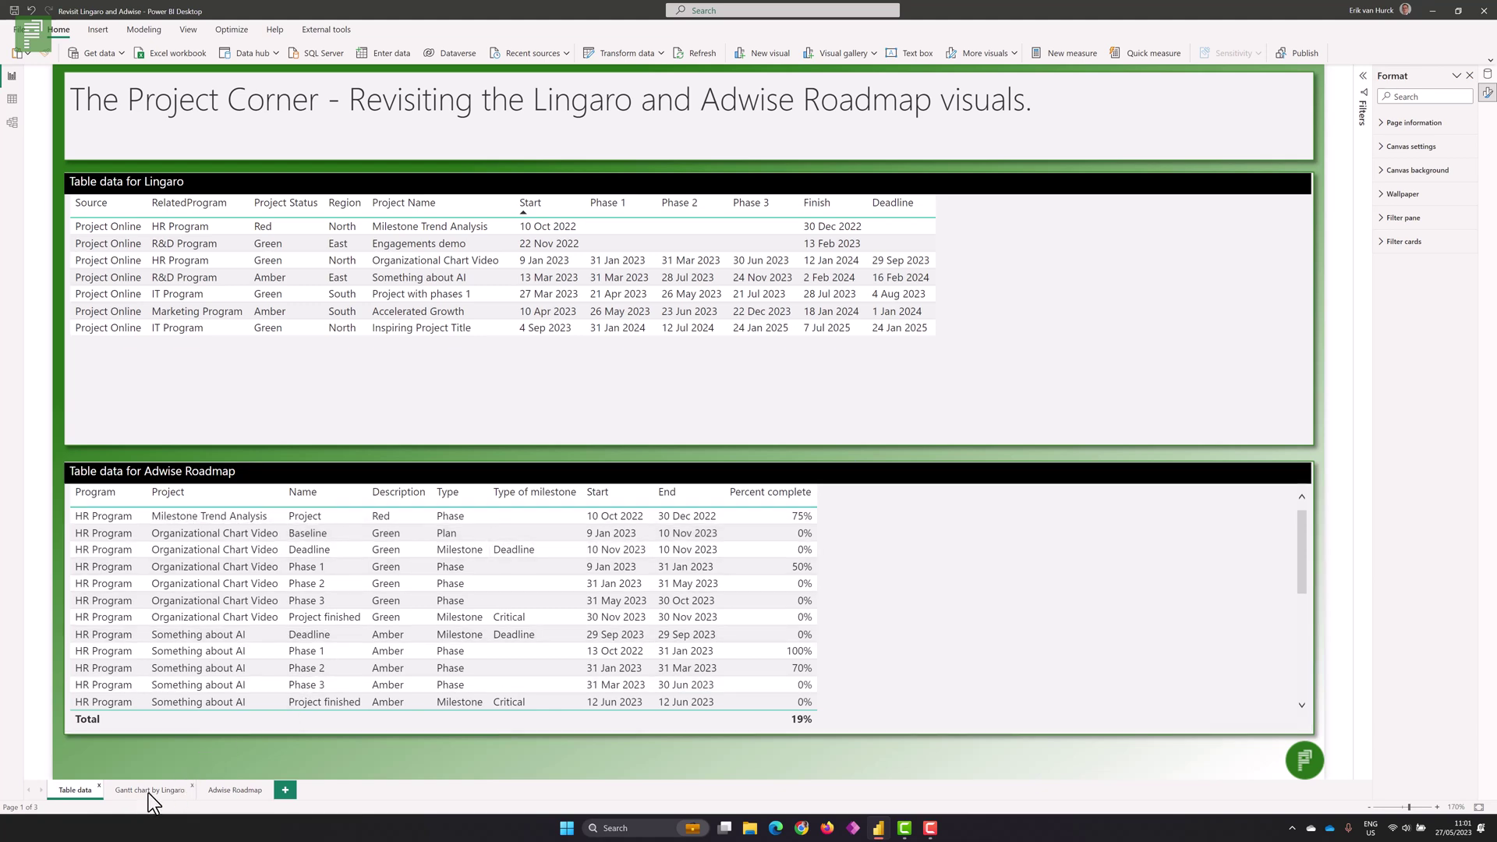
{"action": "left_click", "coordinate": [205, 790]}
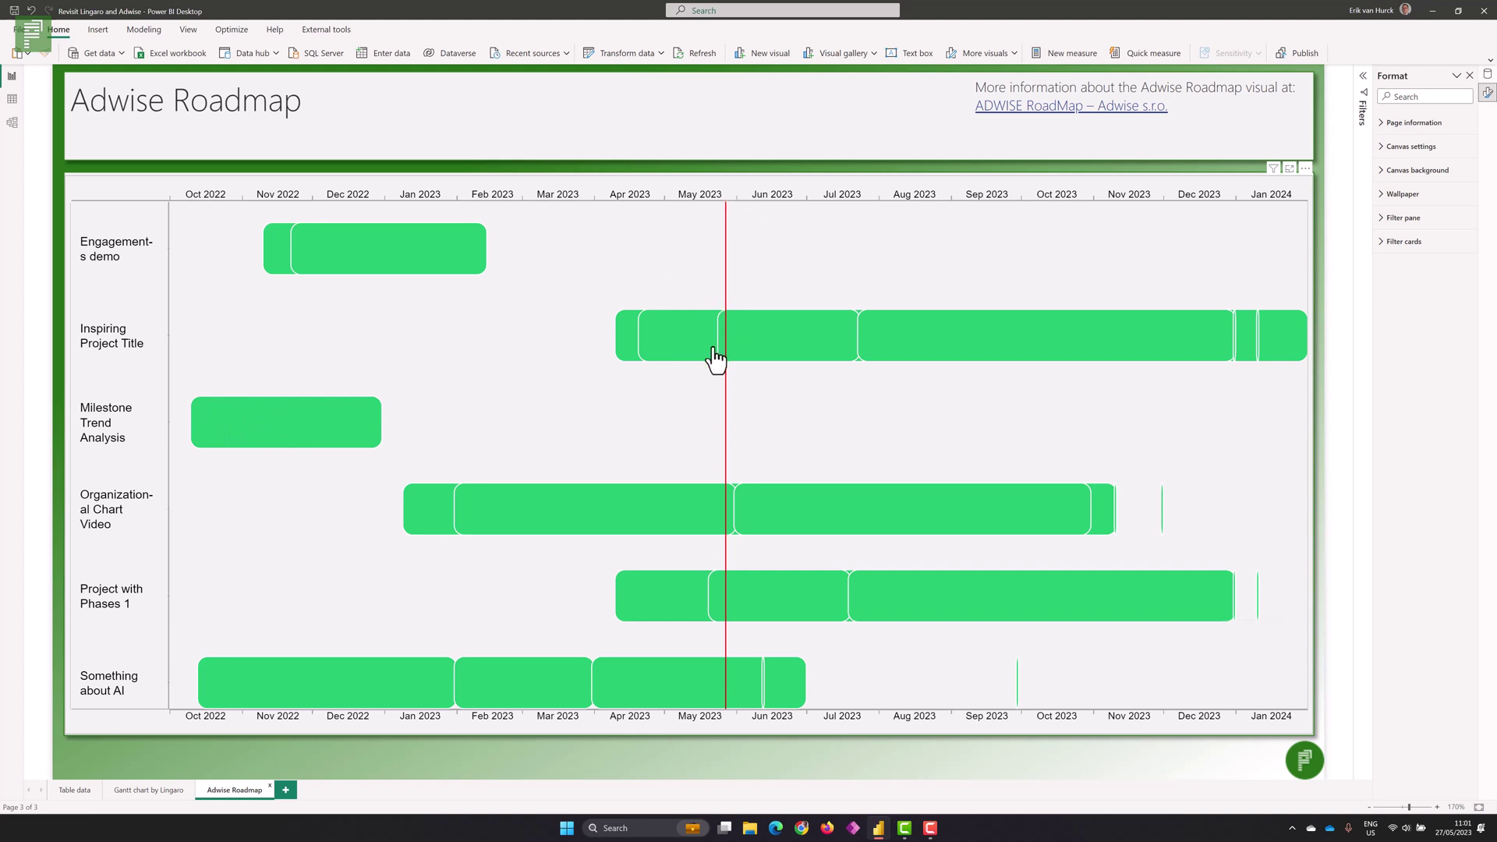
- Group the roadmap's projects by the Adwise Roadmap table's Region field
{"action": "left_click", "coordinate": [1305, 181]}
{"action": "left_click", "coordinate": [1305, 169]}
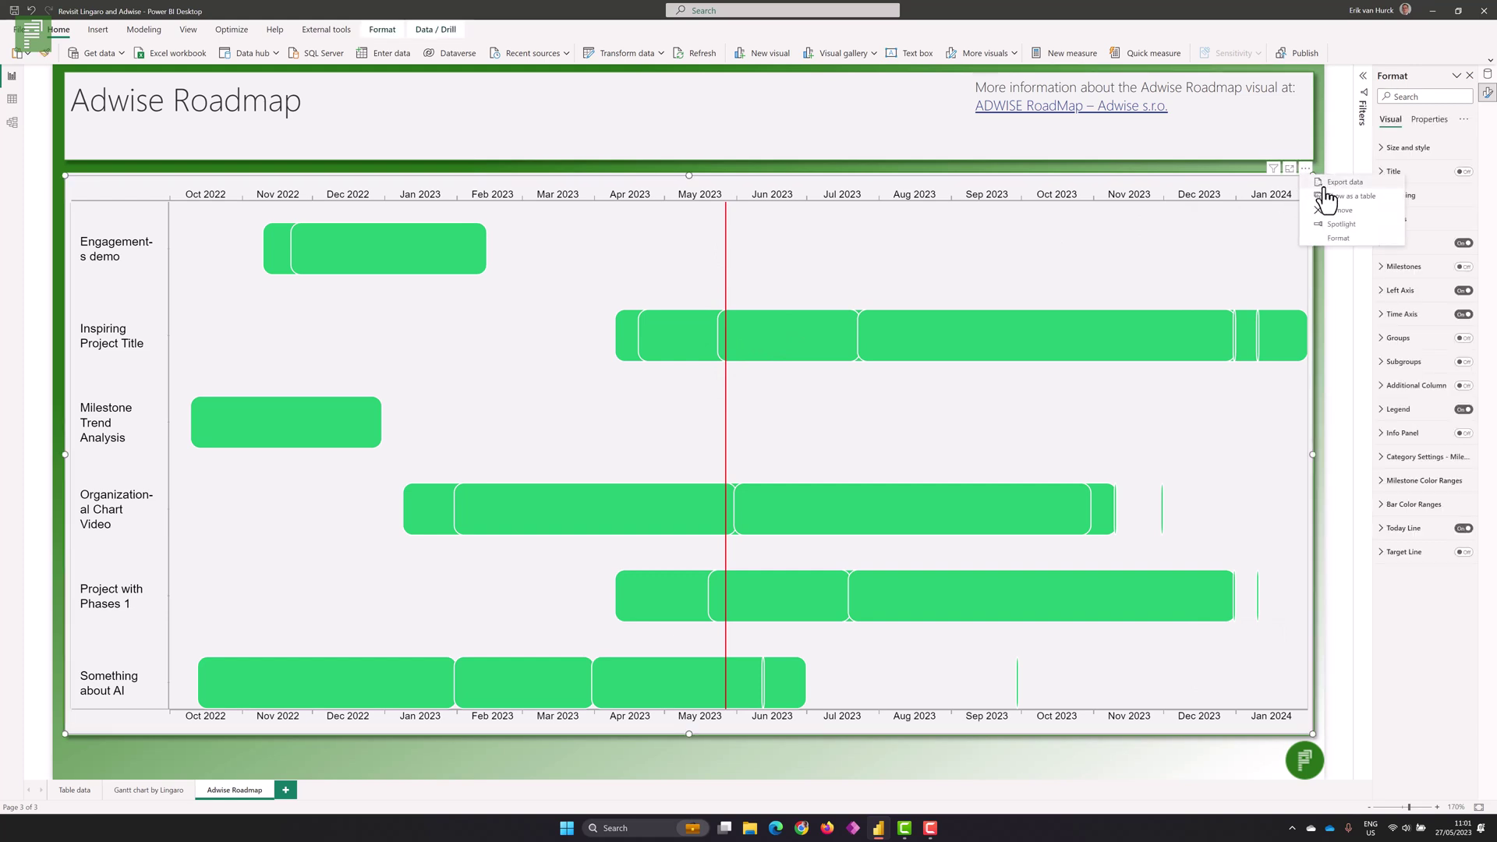
{"action": "left_click", "coordinate": [1326, 185]}
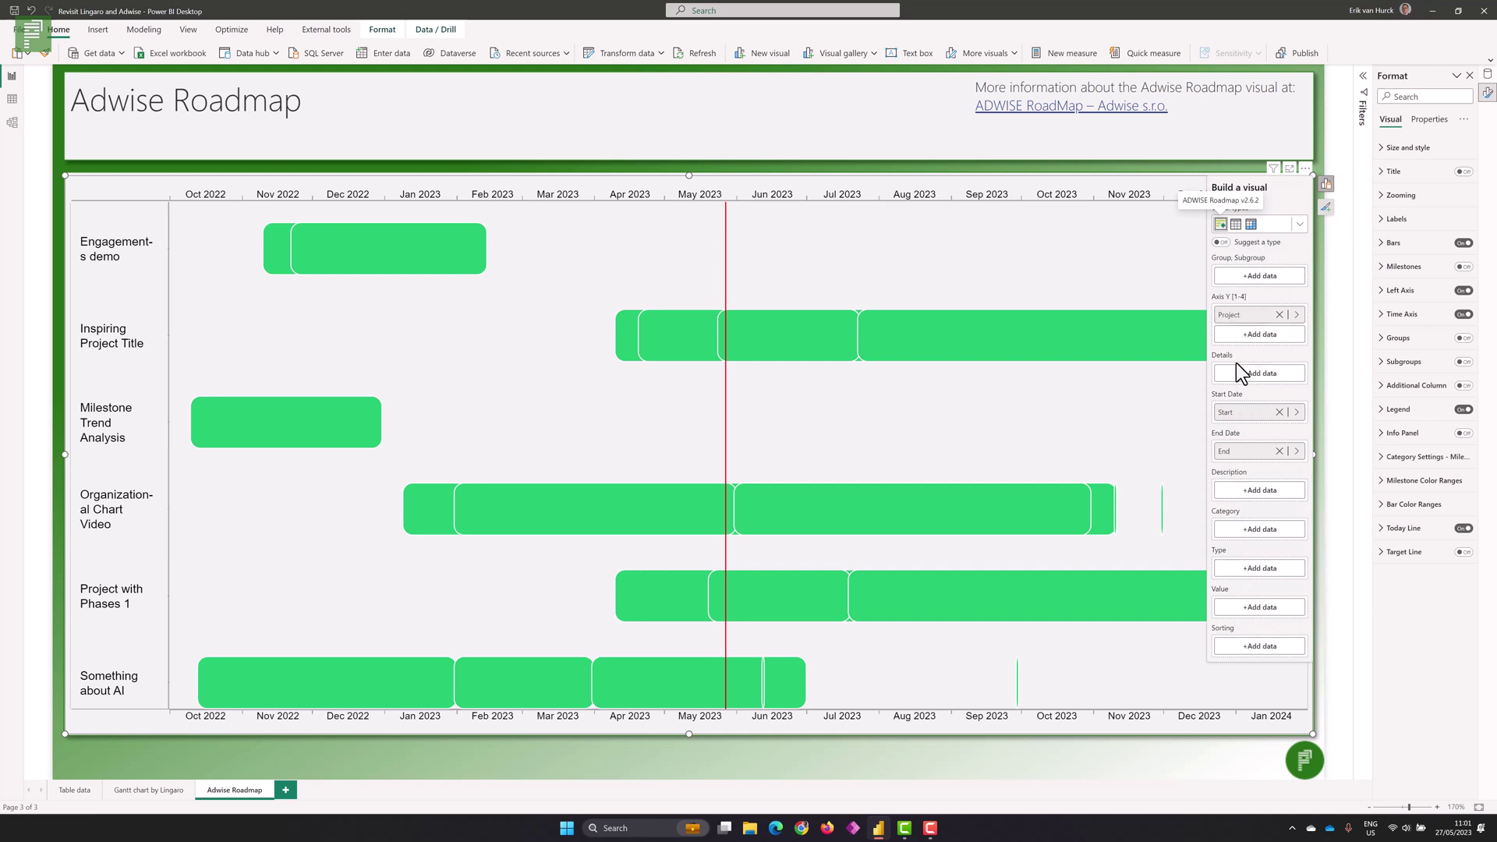
{"action": "left_click", "coordinate": [1235, 277]}
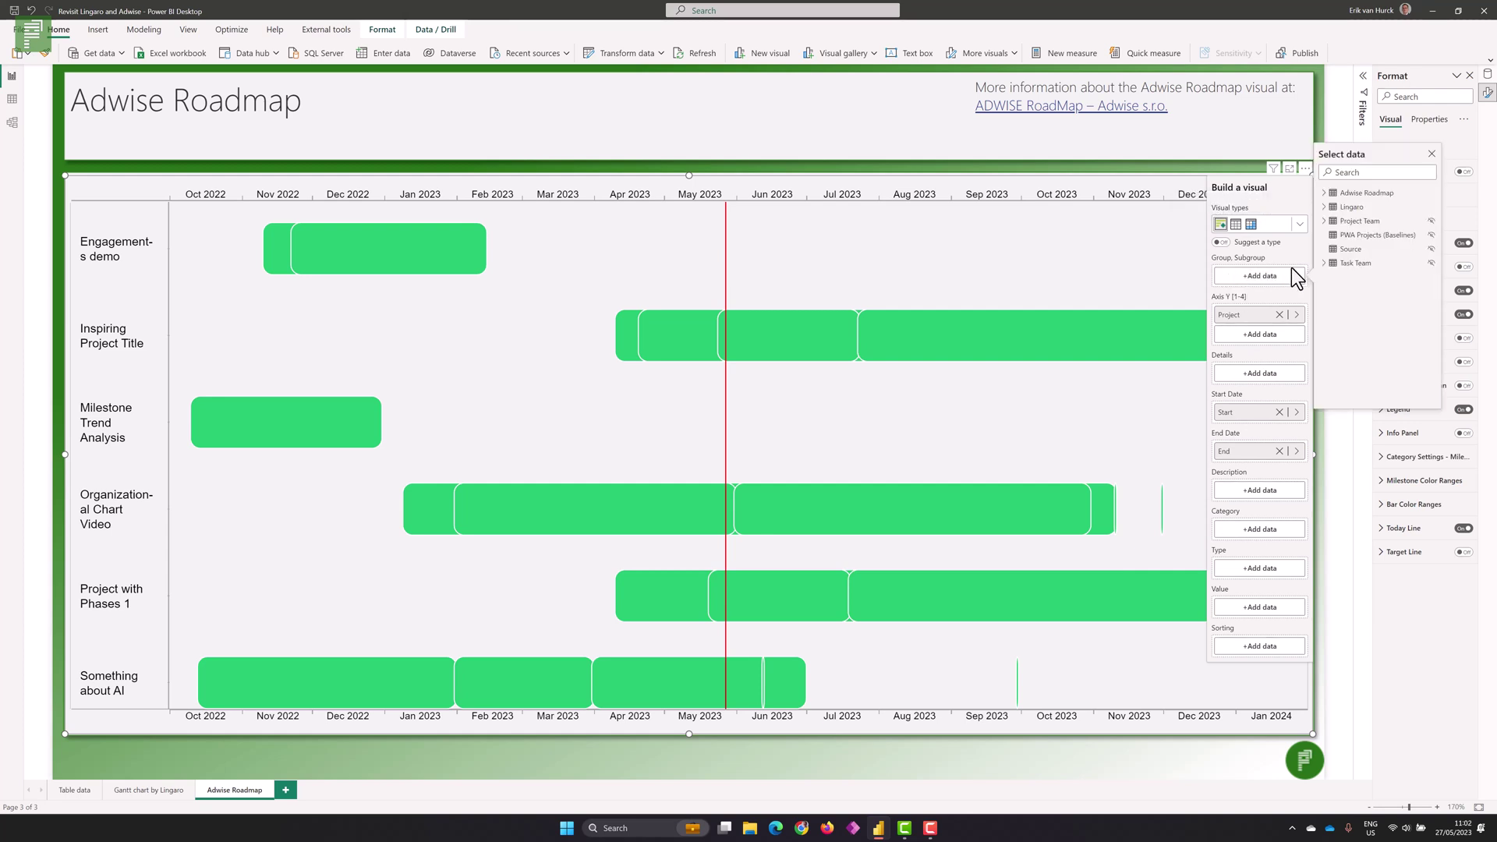
{"action": "left_click", "coordinate": [1328, 195]}
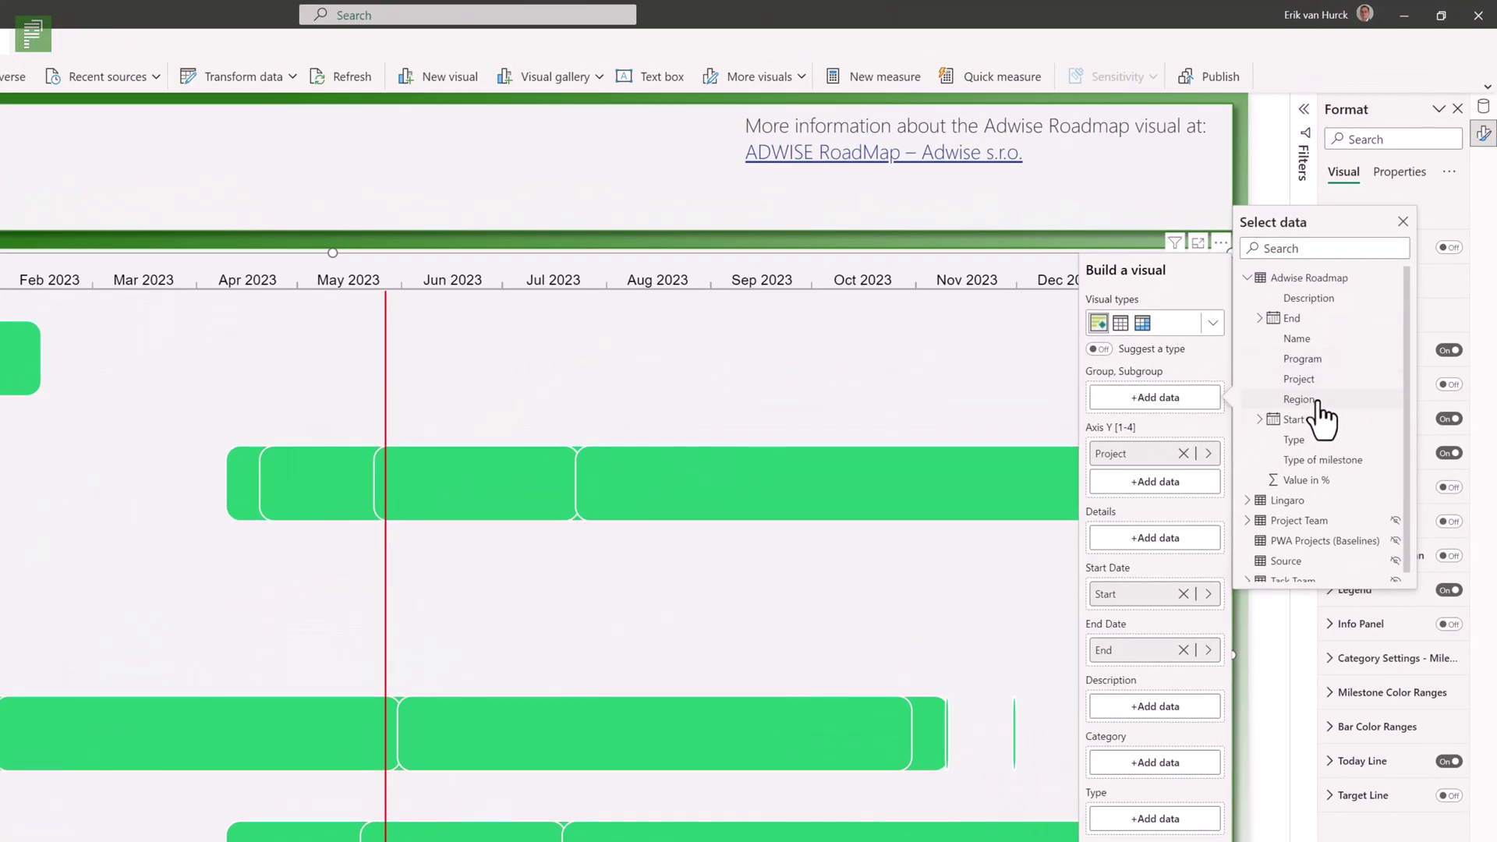
{"action": "left_click", "coordinate": [1319, 401]}
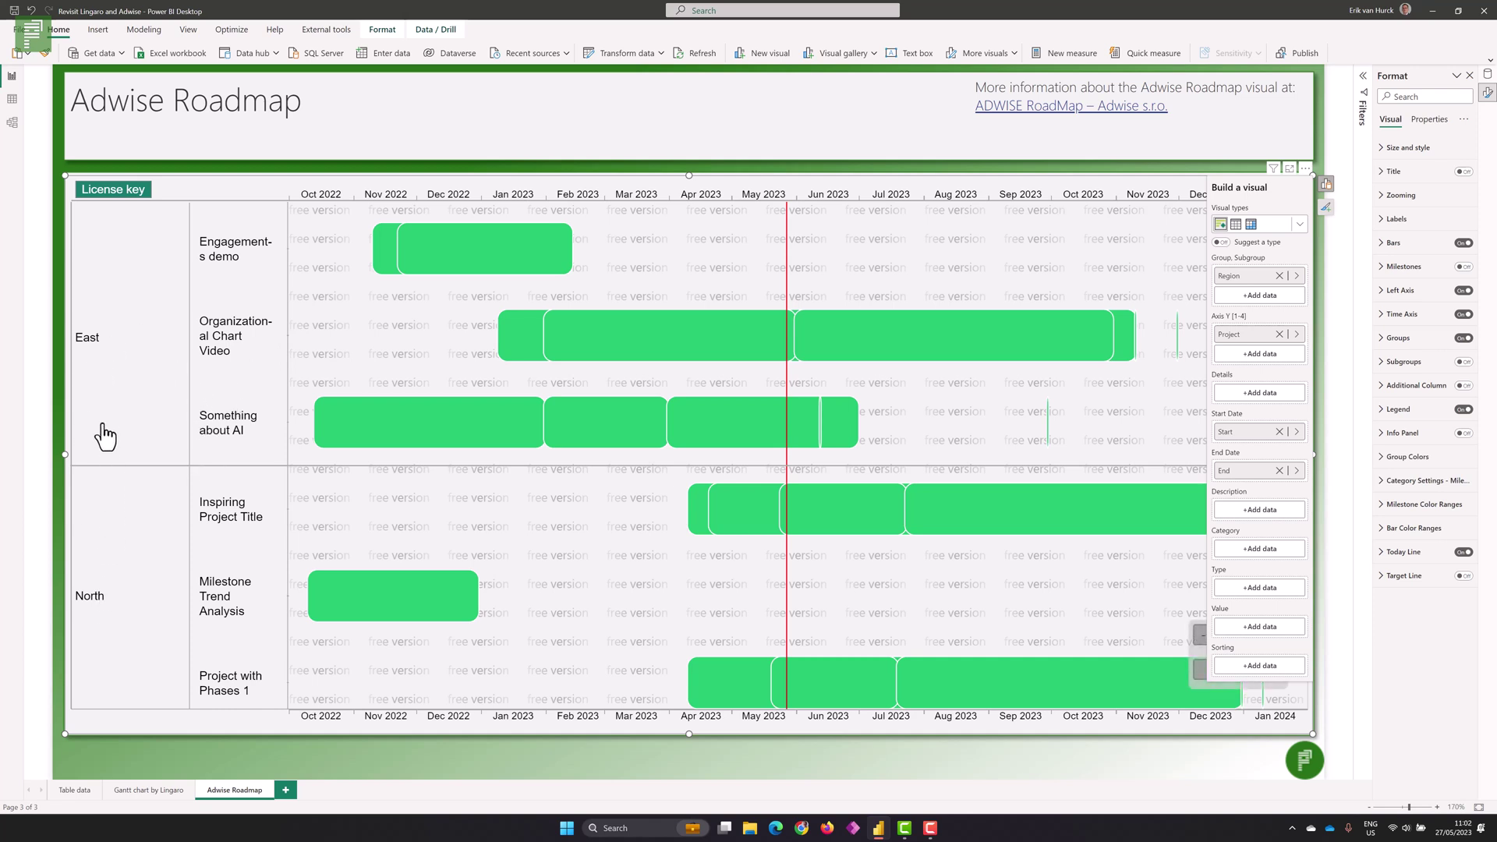
- Add the Adwise Roadmap table's Program field as the subgroup under Region
{"action": "left_click", "coordinate": [1239, 294]}
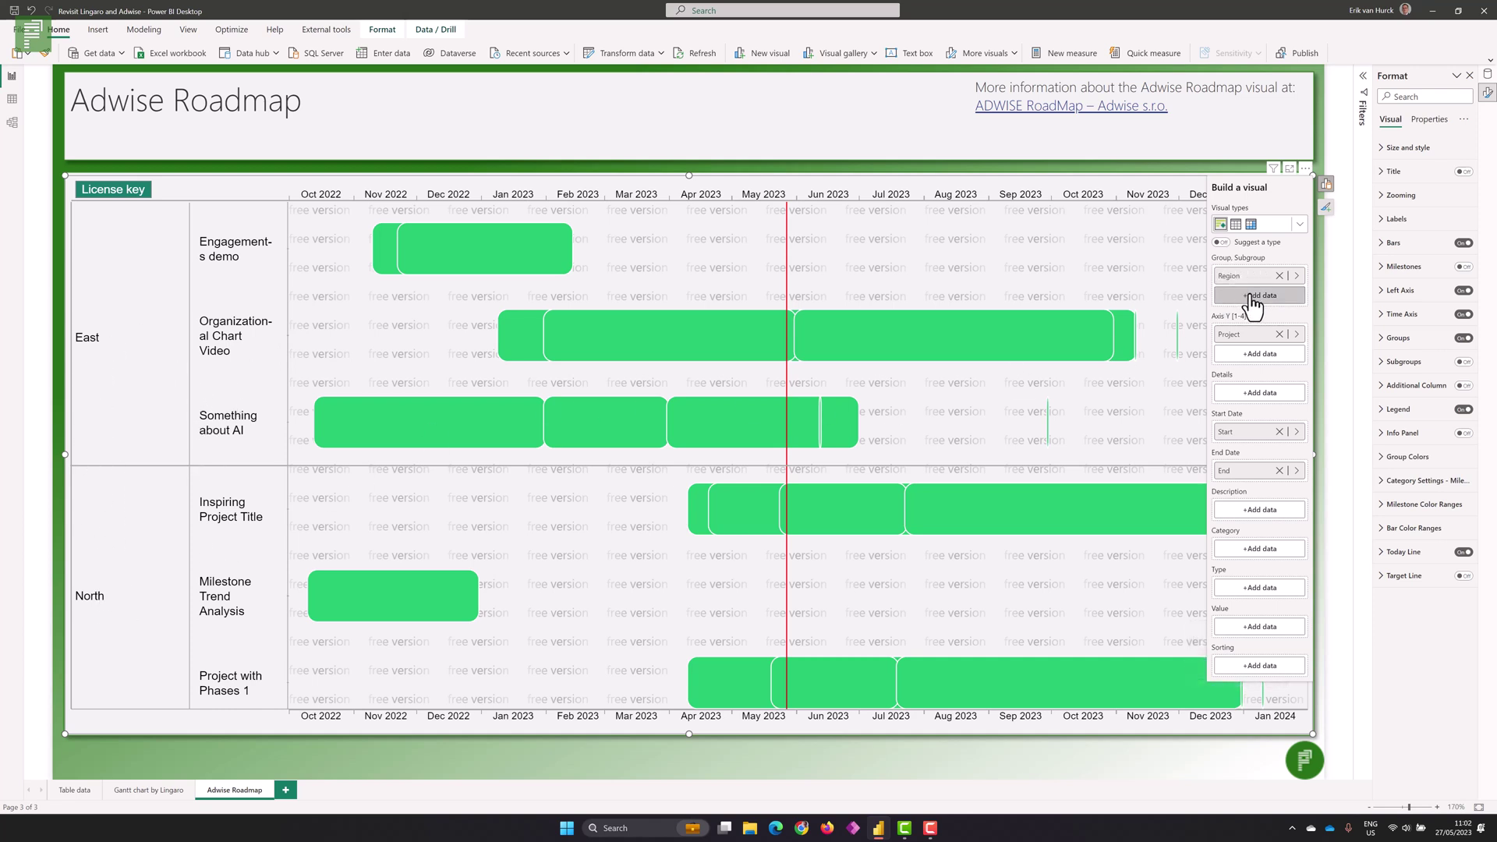
{"action": "left_click", "coordinate": [1324, 213]}
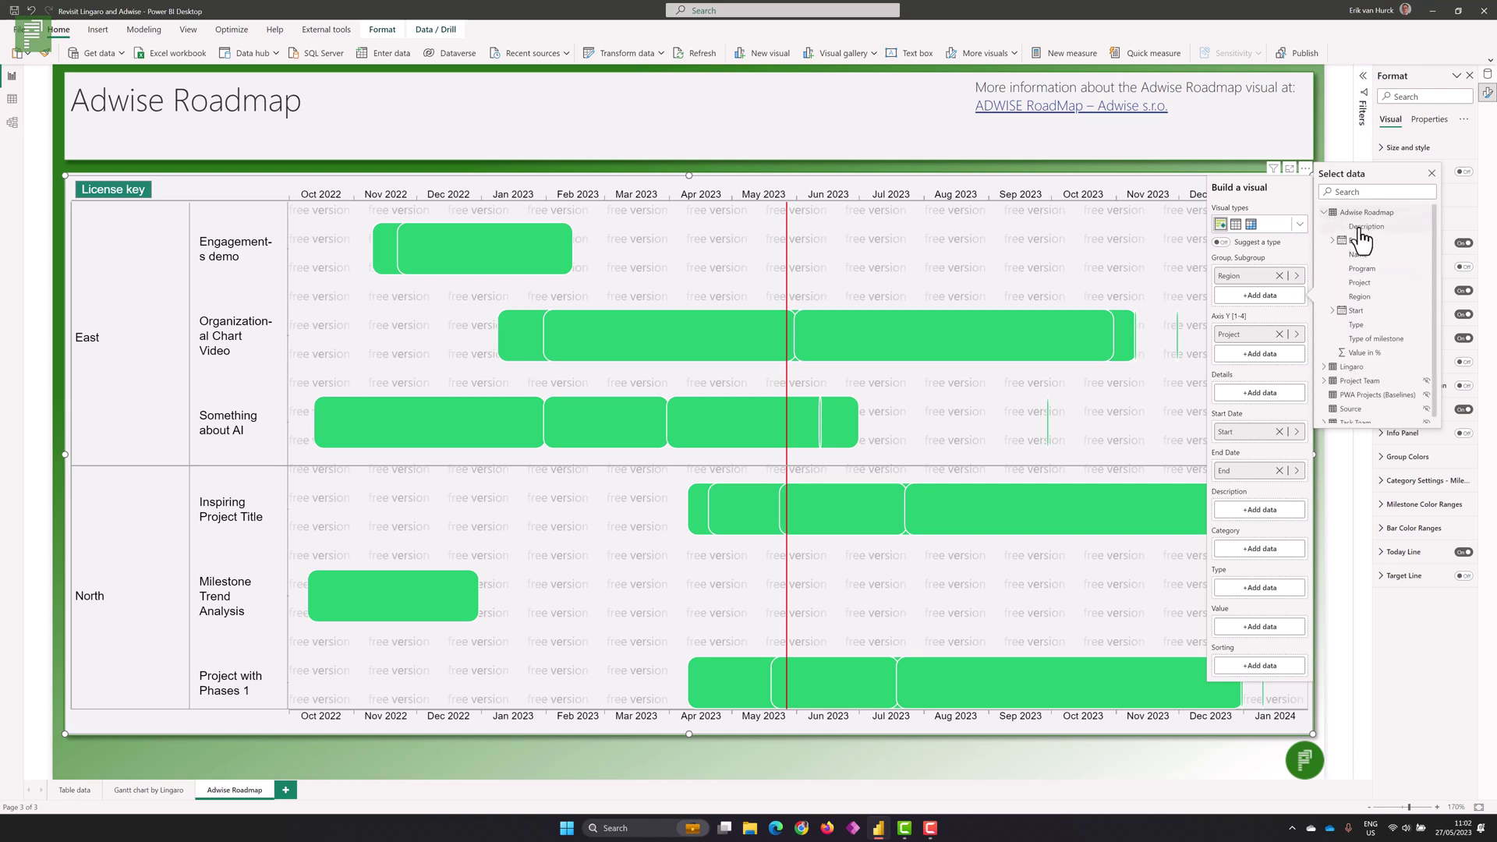
{"action": "left_click", "coordinate": [1377, 271]}
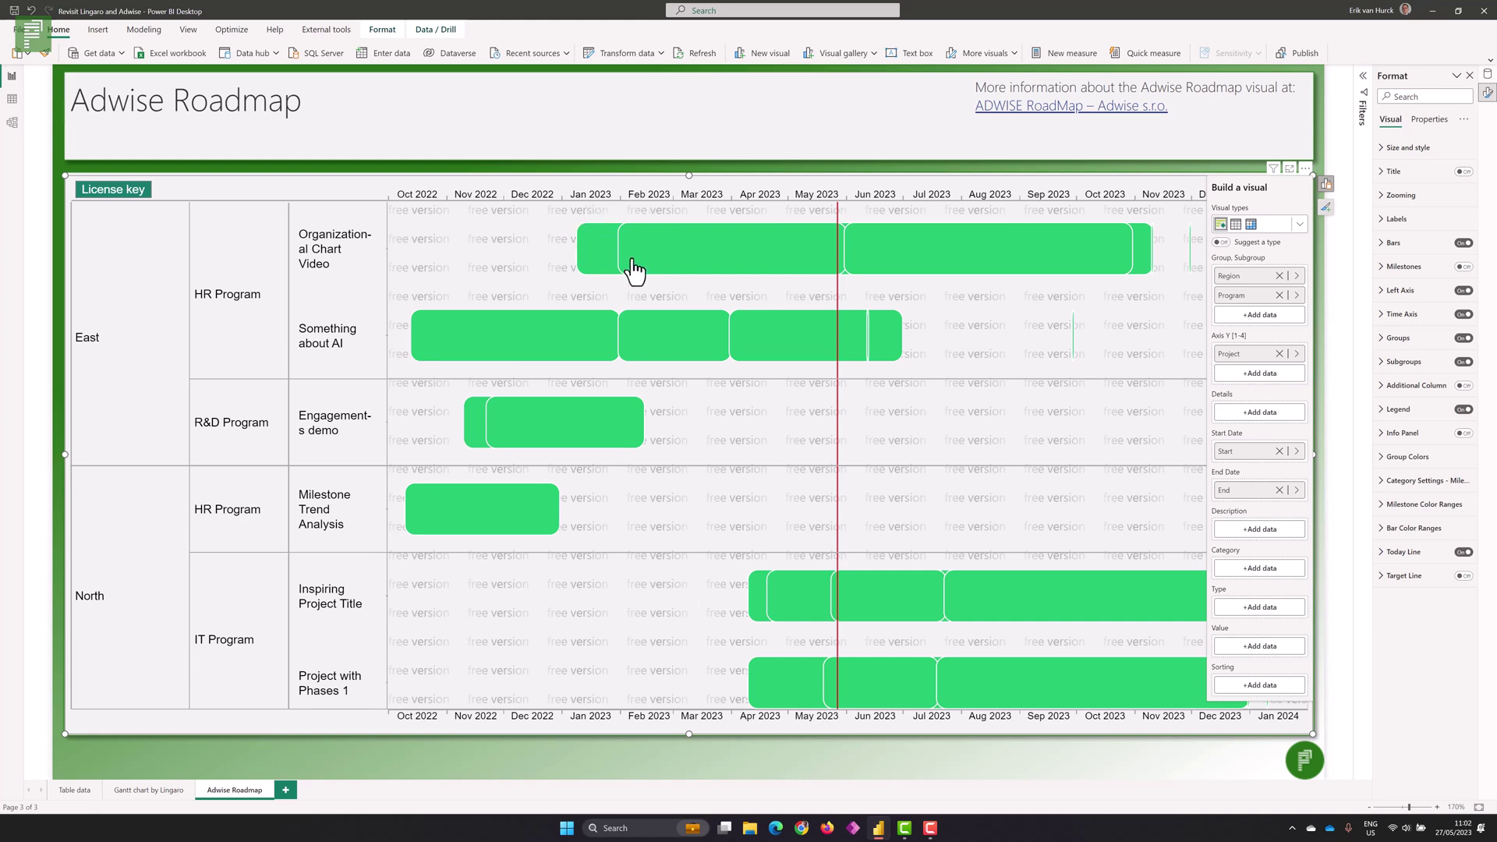
- In the roadmap visual's Bars formatting, try different spacing values and set the space to 60% of full height
{"action": "left_click", "coordinate": [1326, 207]}
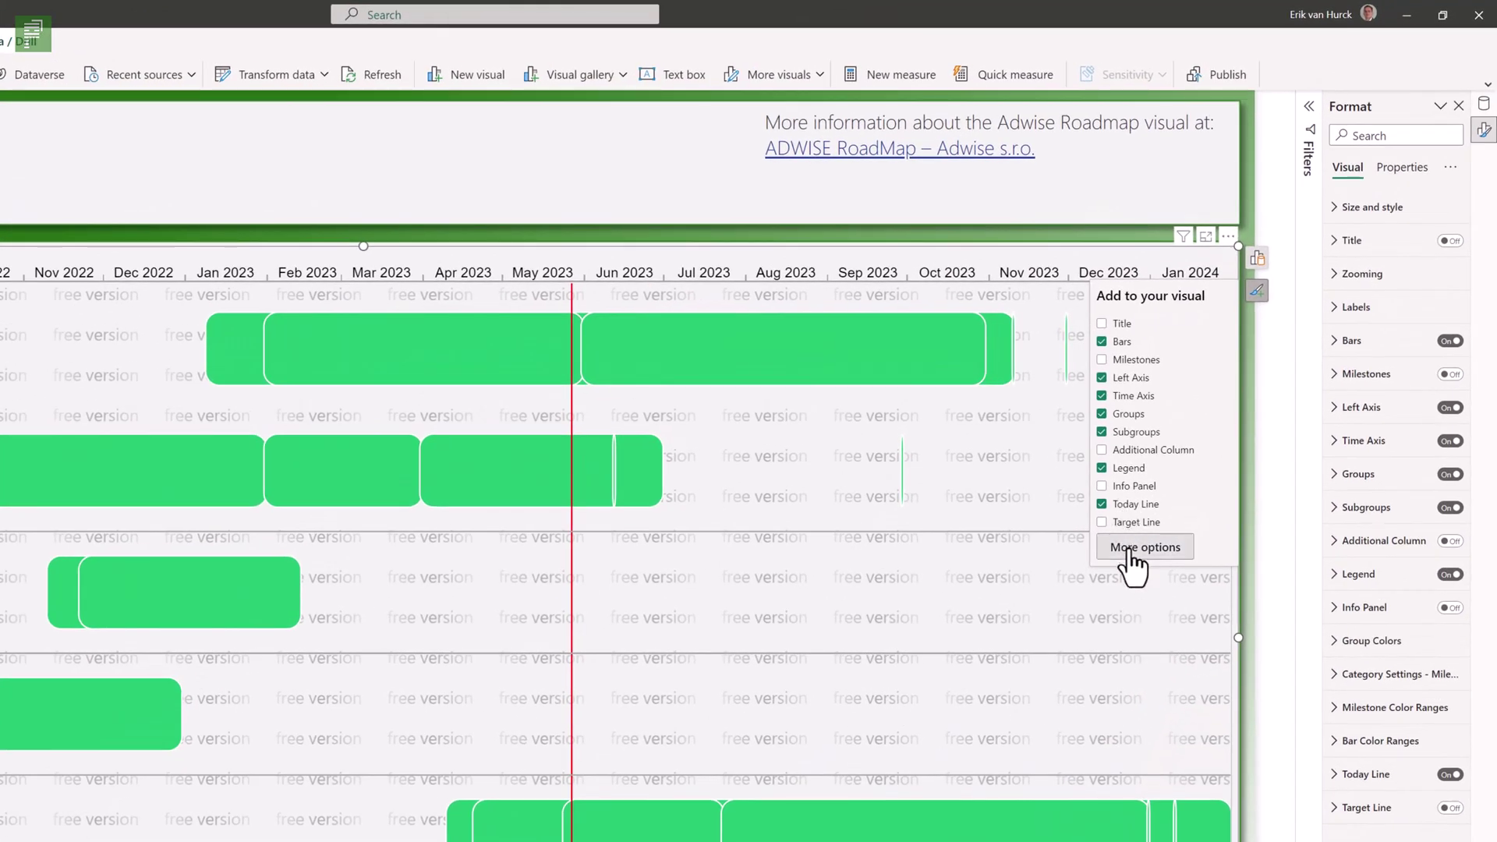
{"action": "left_click", "coordinate": [1130, 549]}
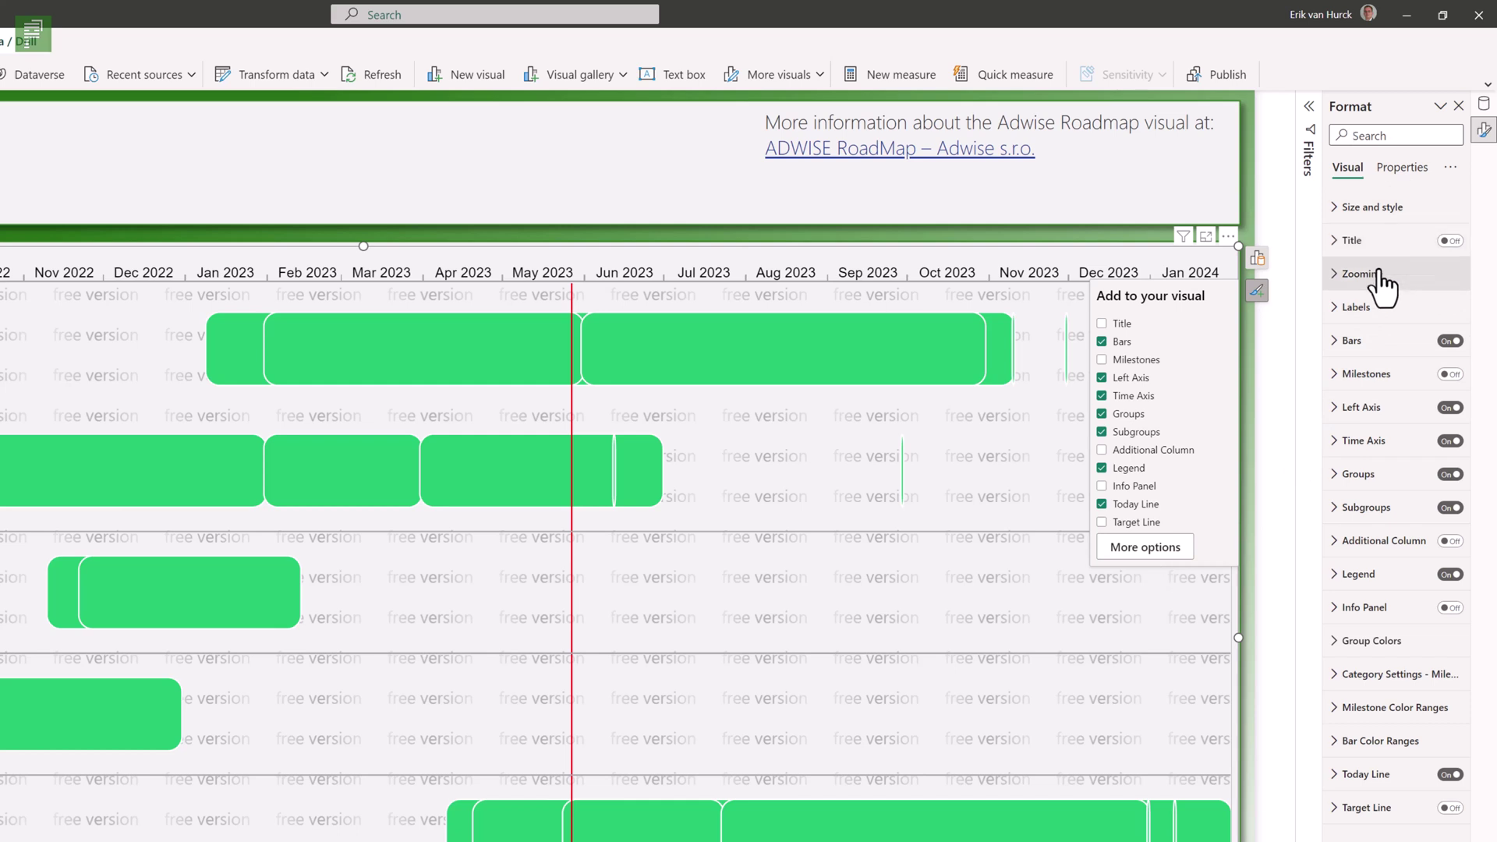
{"action": "left_click", "coordinate": [1349, 343]}
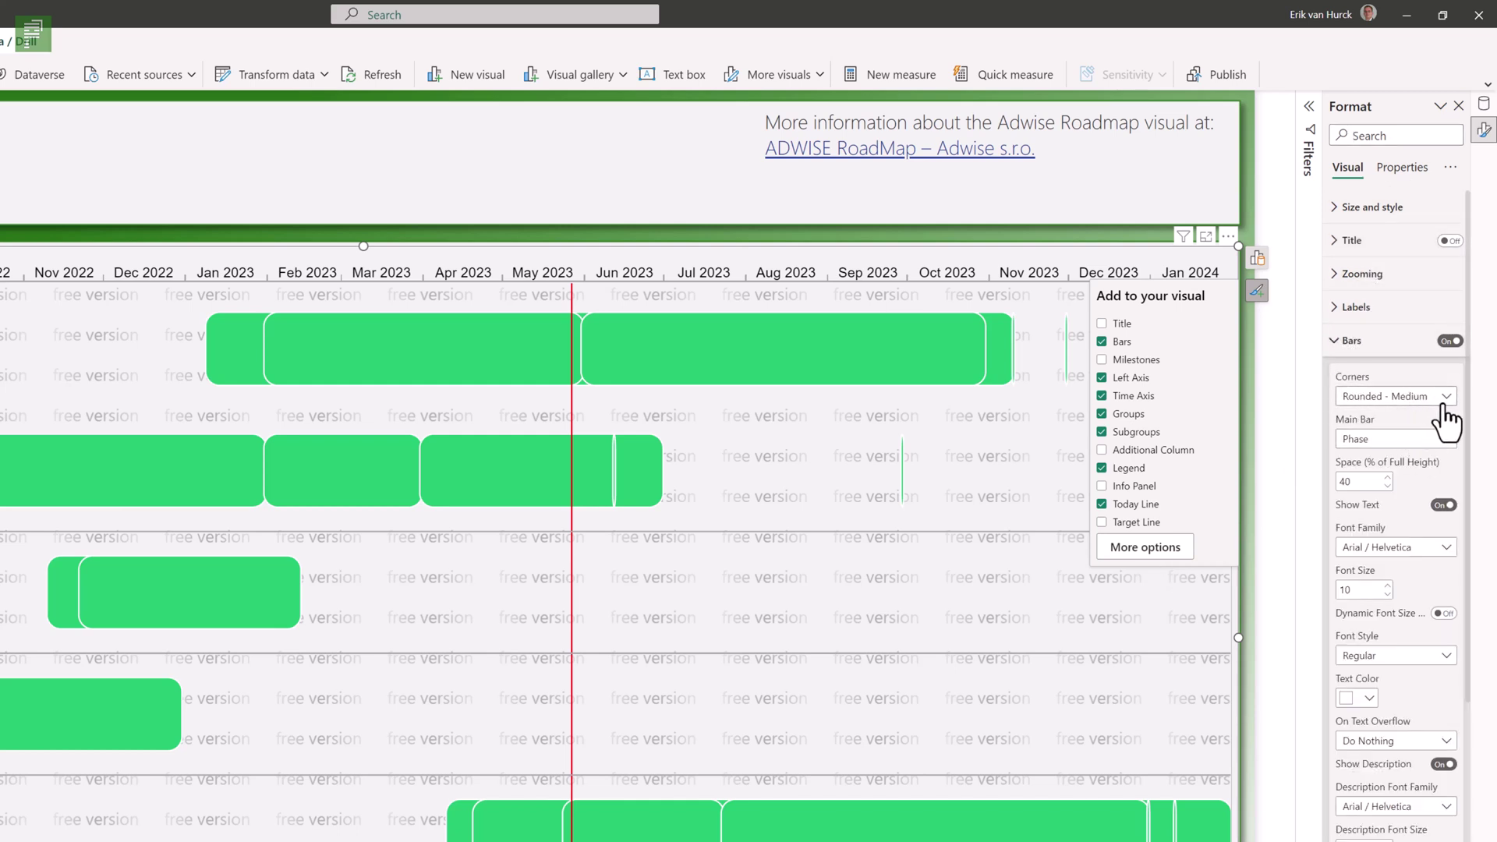
{"action": "left_click", "coordinate": [1388, 486]}
{"action": "left_click", "coordinate": [1387, 486]}
{"action": "left_click", "coordinate": [1388, 486]}
{"action": "left_click", "coordinate": [1388, 486]}
{"action": "left_click", "coordinate": [1387, 485]}
{"action": "left_click", "coordinate": [1387, 485]}
{"action": "left_click", "coordinate": [1387, 486]}
{"action": "left_click", "coordinate": [1388, 486]}
{"action": "left_click", "coordinate": [1387, 486]}
{"action": "left_click_drag", "start_coordinate": [1360, 483], "coordinate": [1325, 499]}
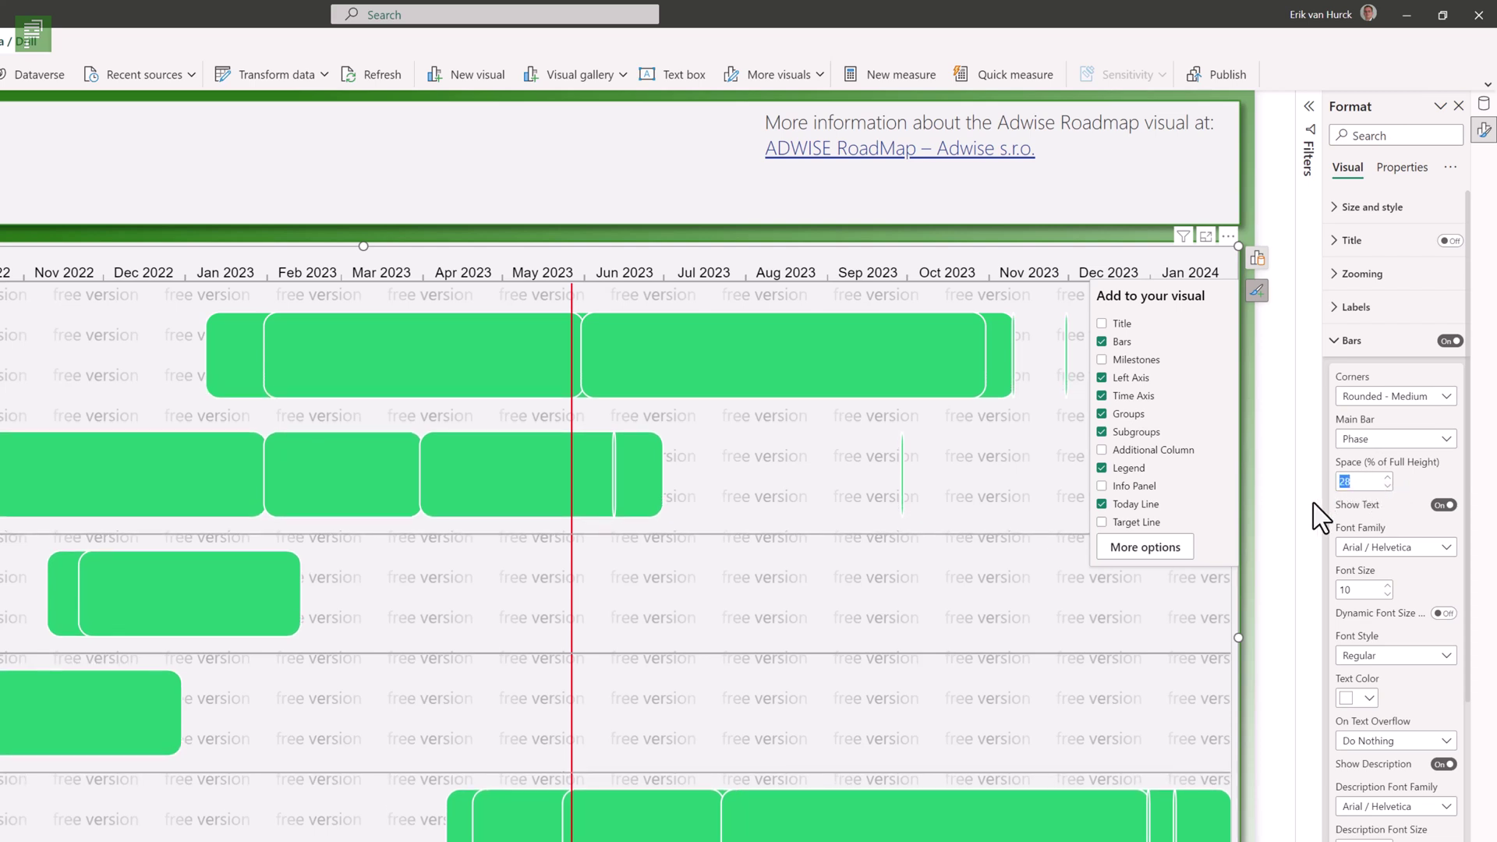
{"action": "type", "text": "75"}
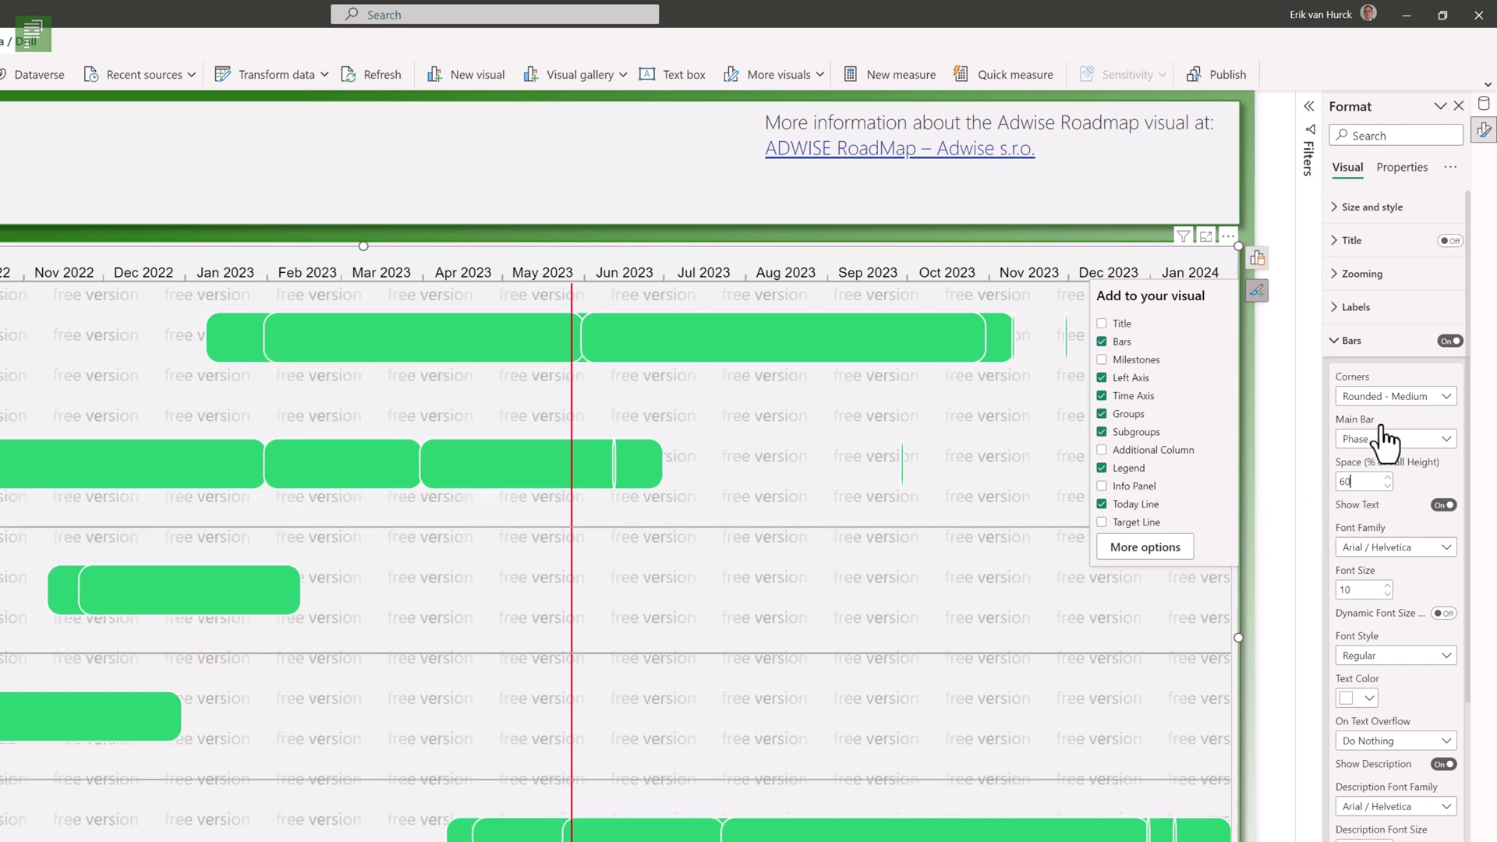
- Turn on the roadmap's milestones and add the Adwise Roadmap table's Type field as the visual's Type
{"action": "left_click", "coordinate": [1101, 360]}
{"action": "left_click", "coordinate": [1257, 261]}
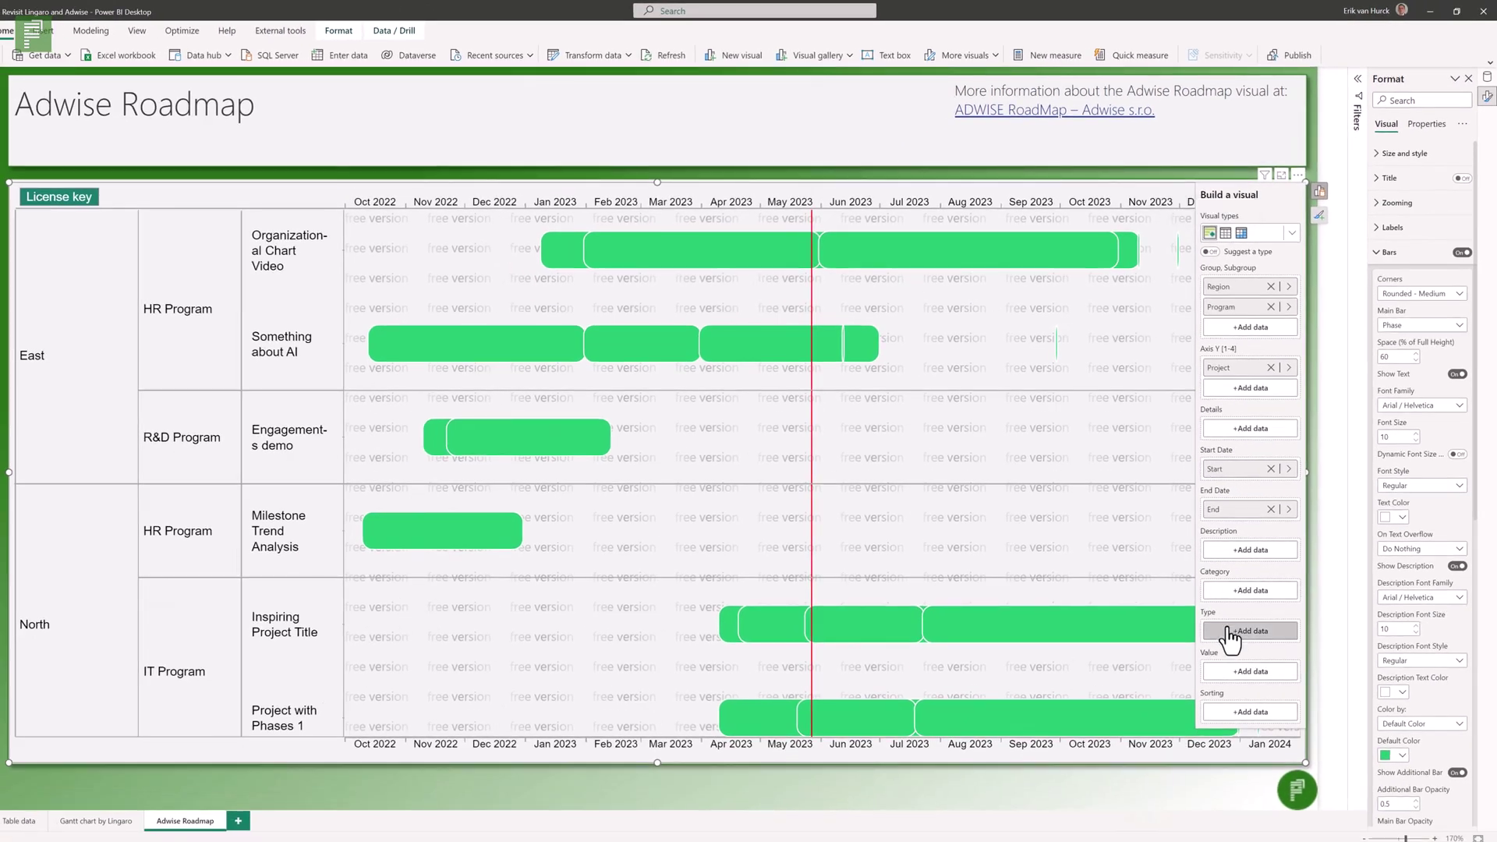
{"action": "left_click", "coordinate": [1229, 635]}
{"action": "left_click", "coordinate": [1318, 545]}
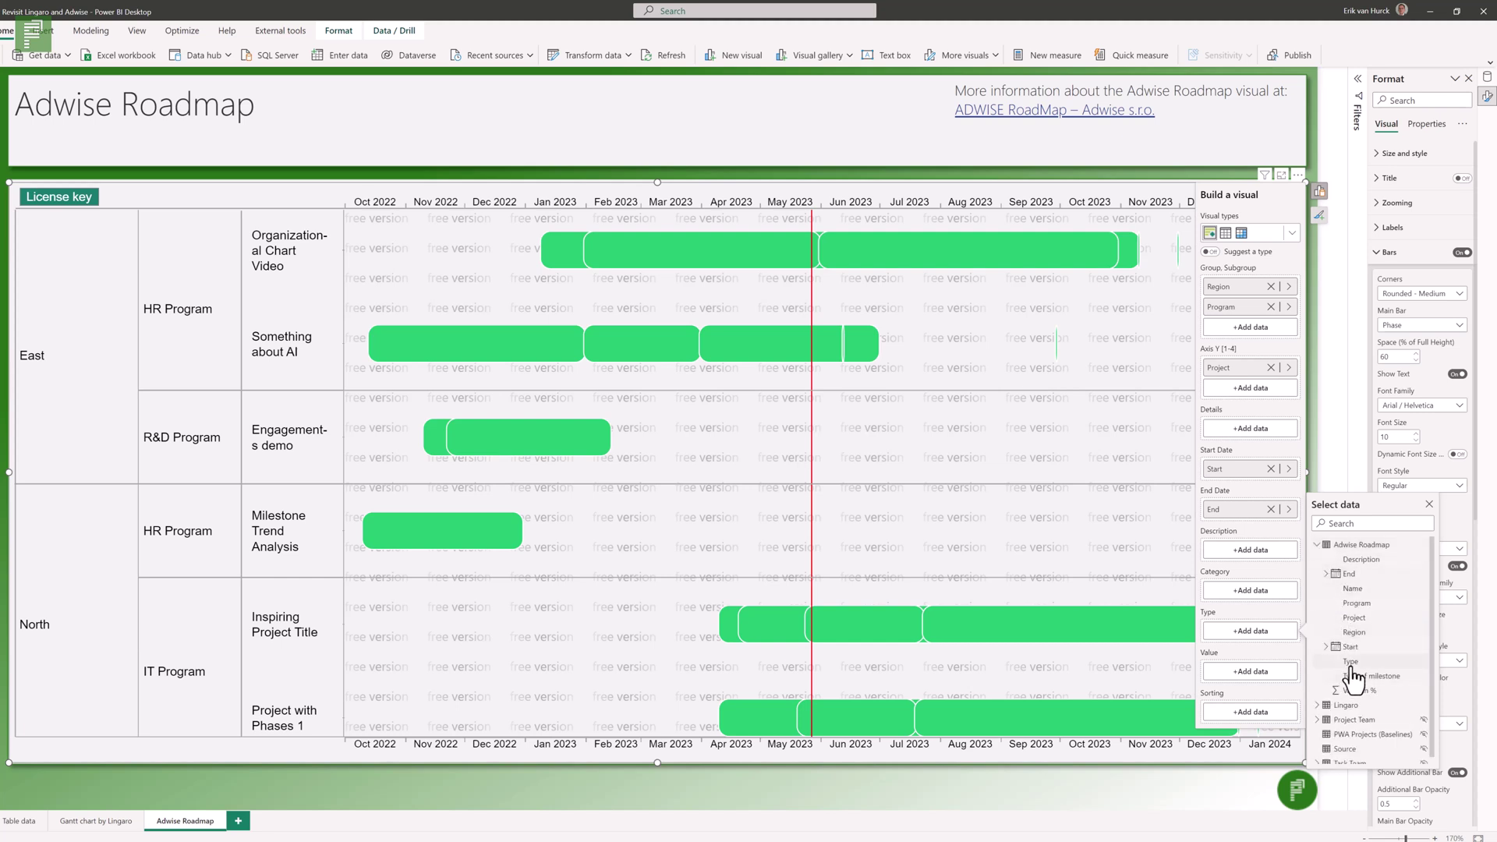
{"action": "left_click", "coordinate": [1351, 663]}
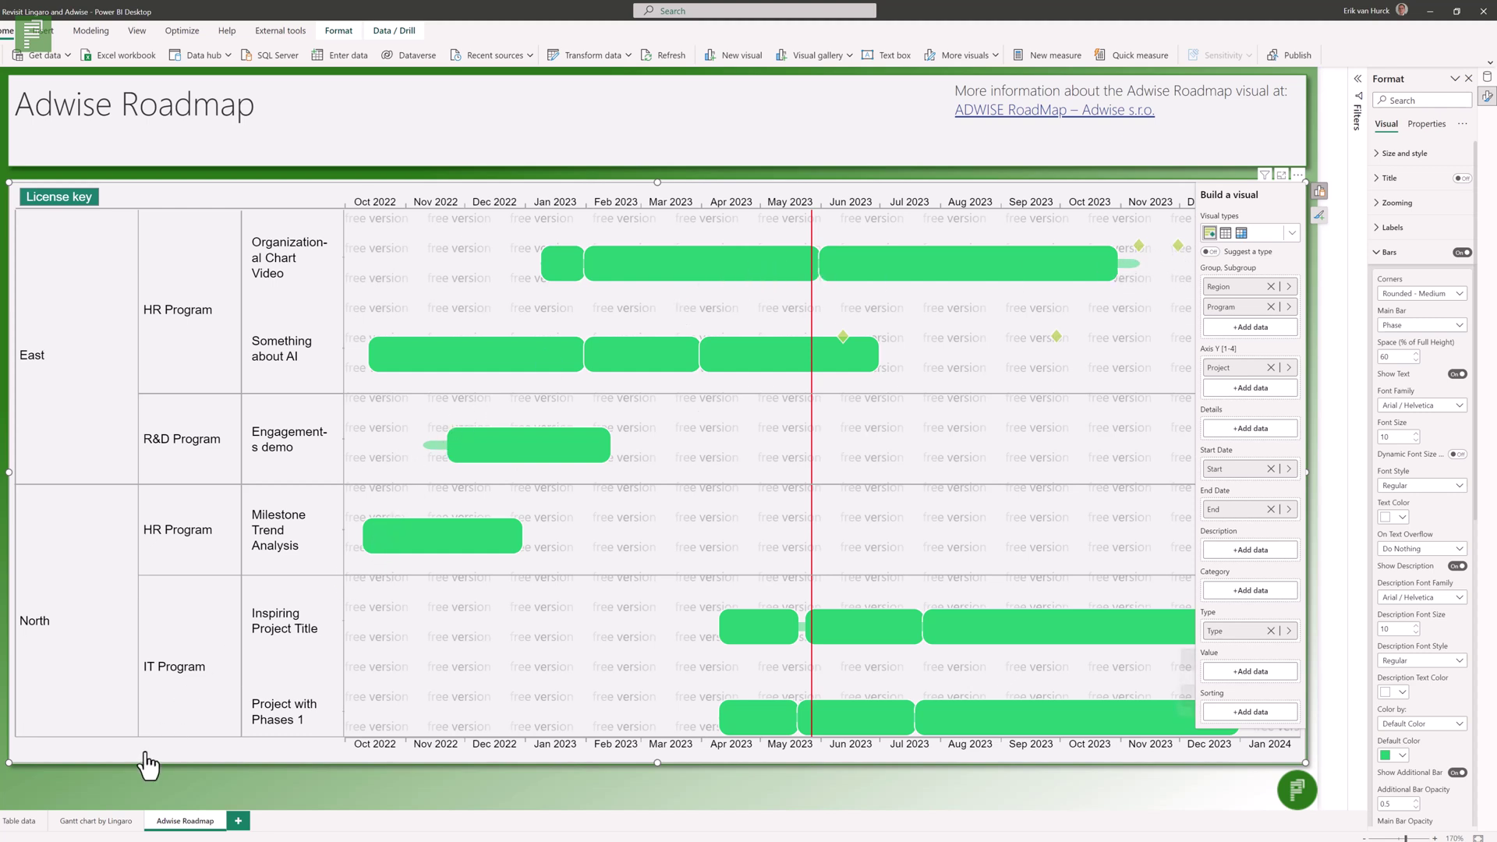
- Check the milestone rows of the Something about AI project on the Table data page and return to the roadmap
{"action": "left_click", "coordinate": [27, 825]}
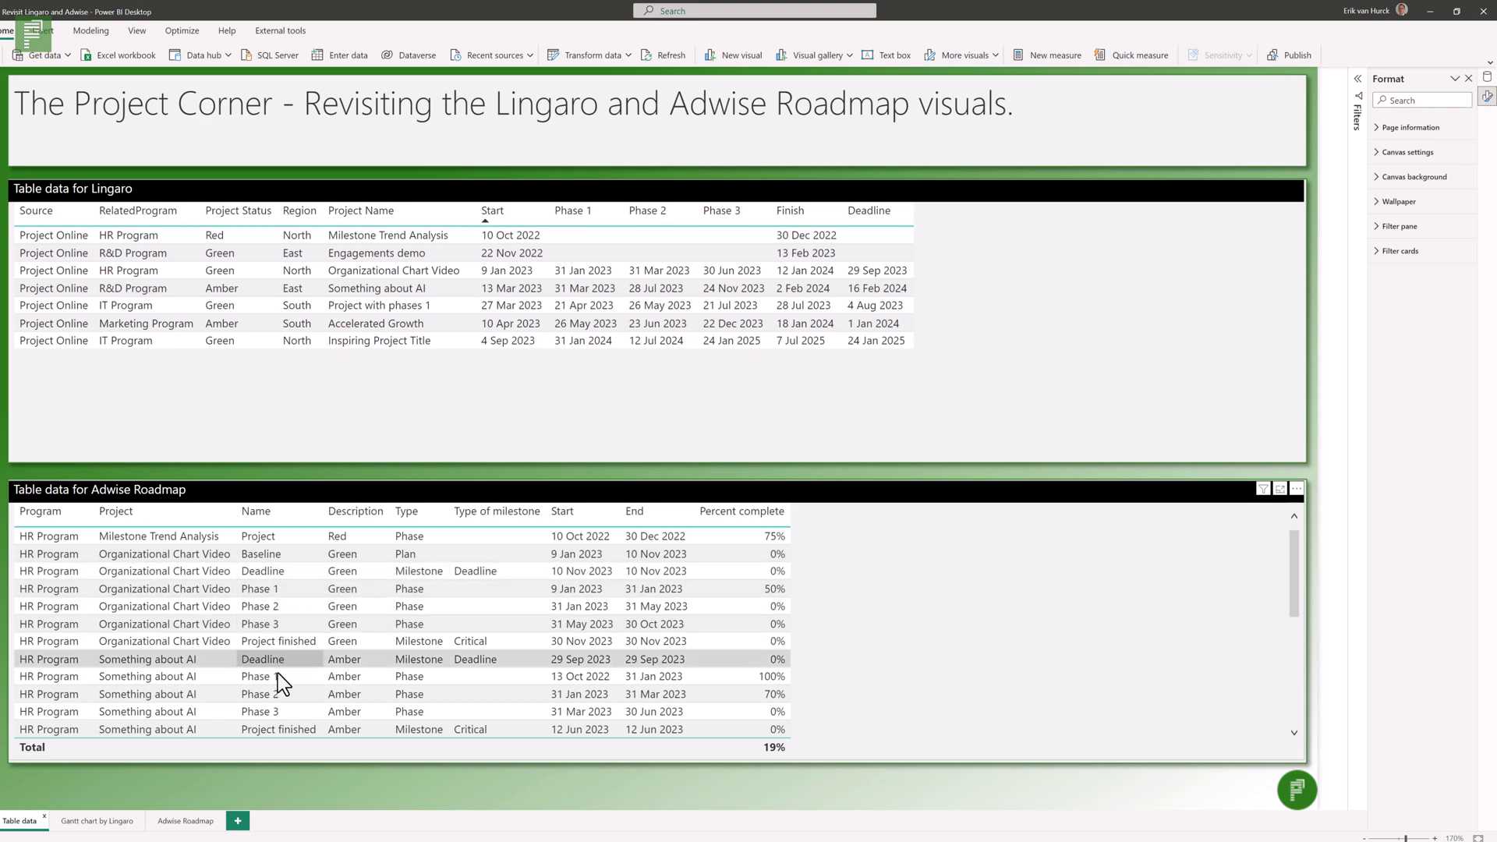
{"action": "left_click", "coordinate": [205, 816]}
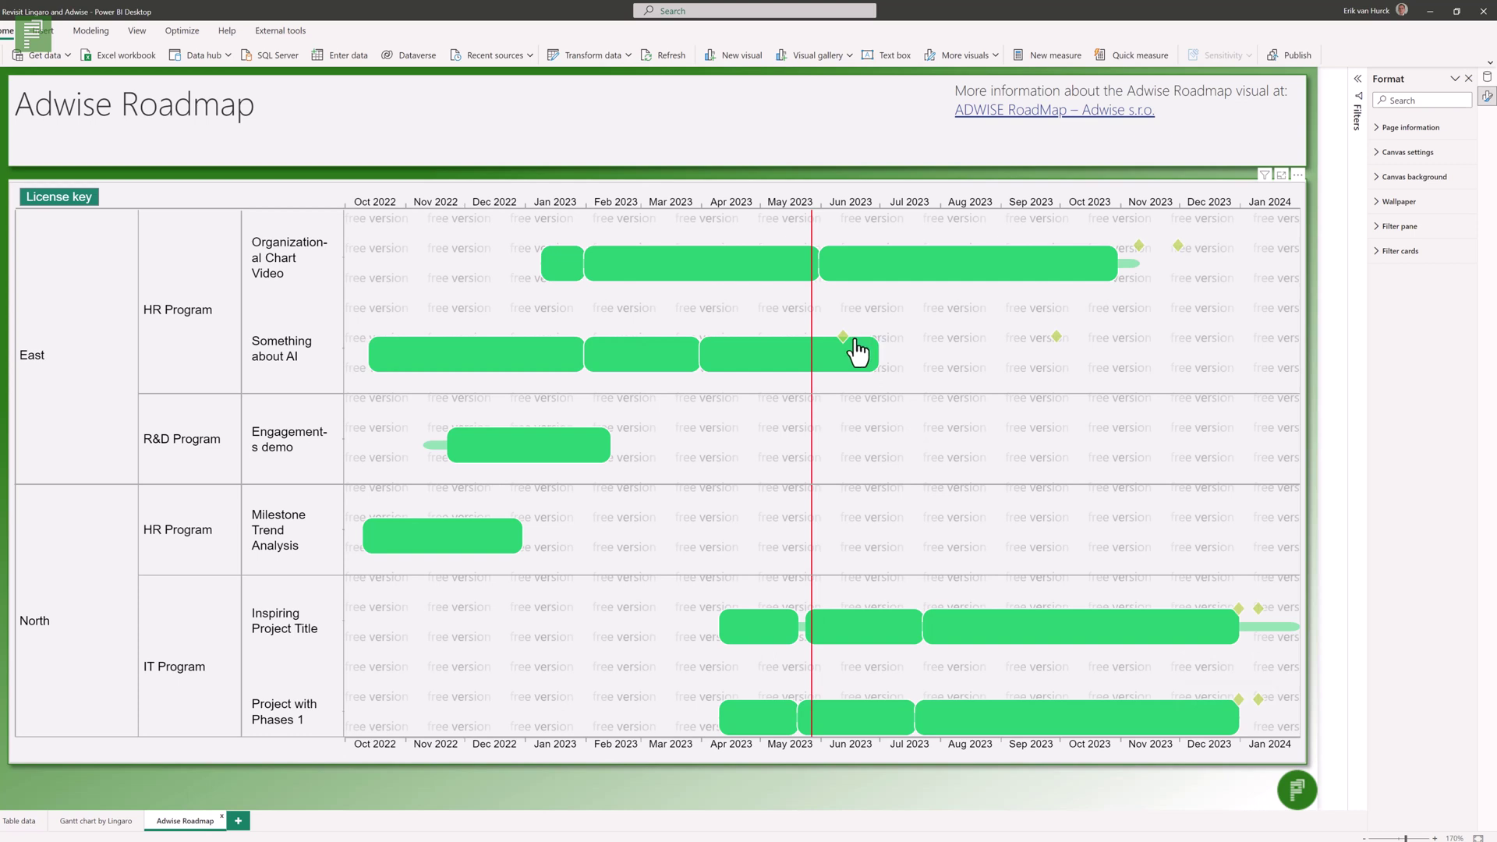
- Add the Adwise Roadmap table's Type of milestone field as the roadmap visual's Category
{"action": "left_click", "coordinate": [915, 347]}
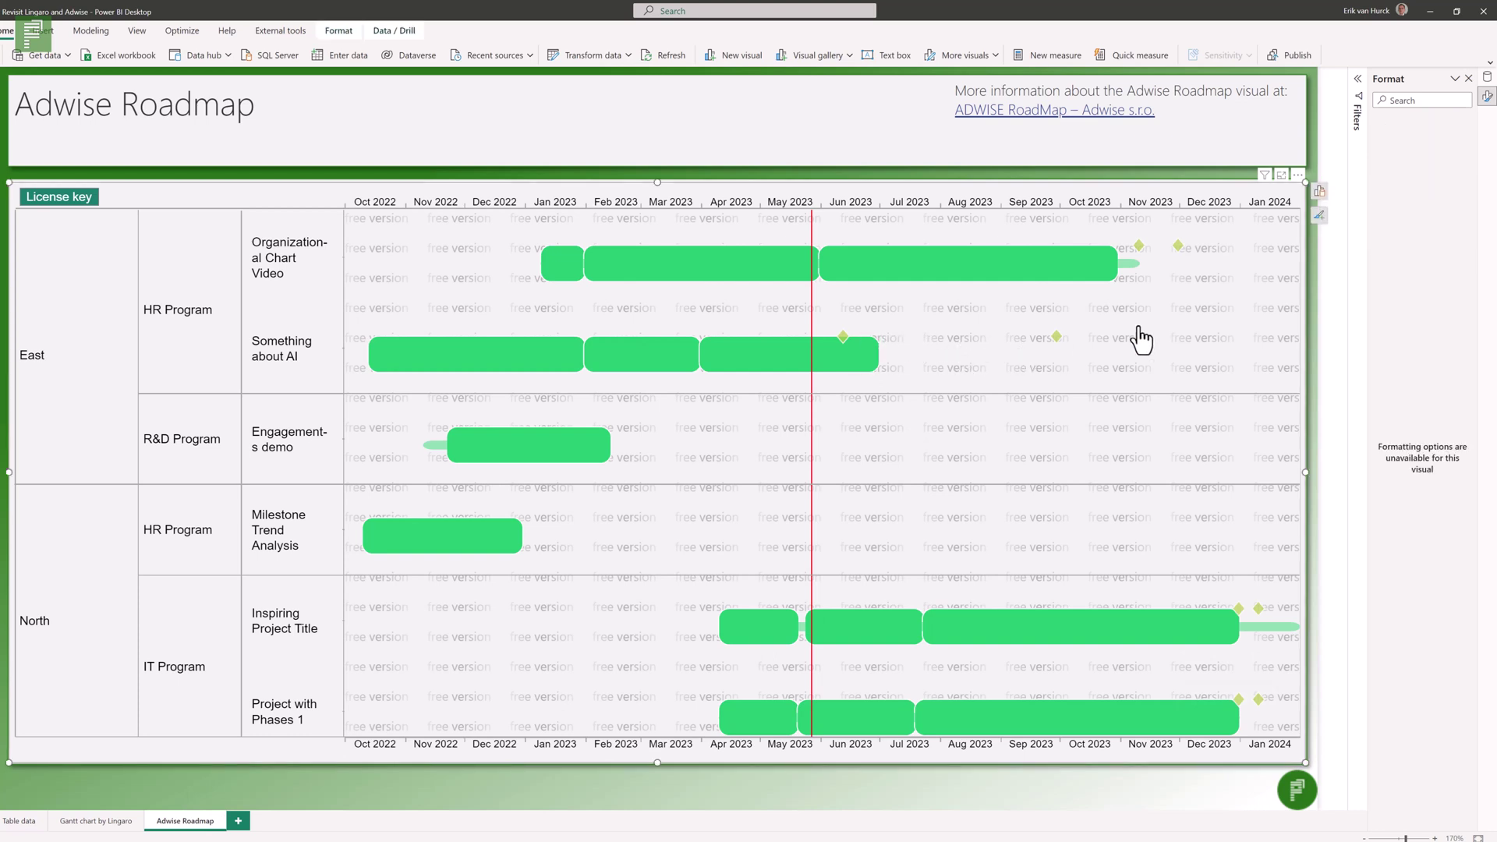
{"action": "left_click", "coordinate": [1319, 192]}
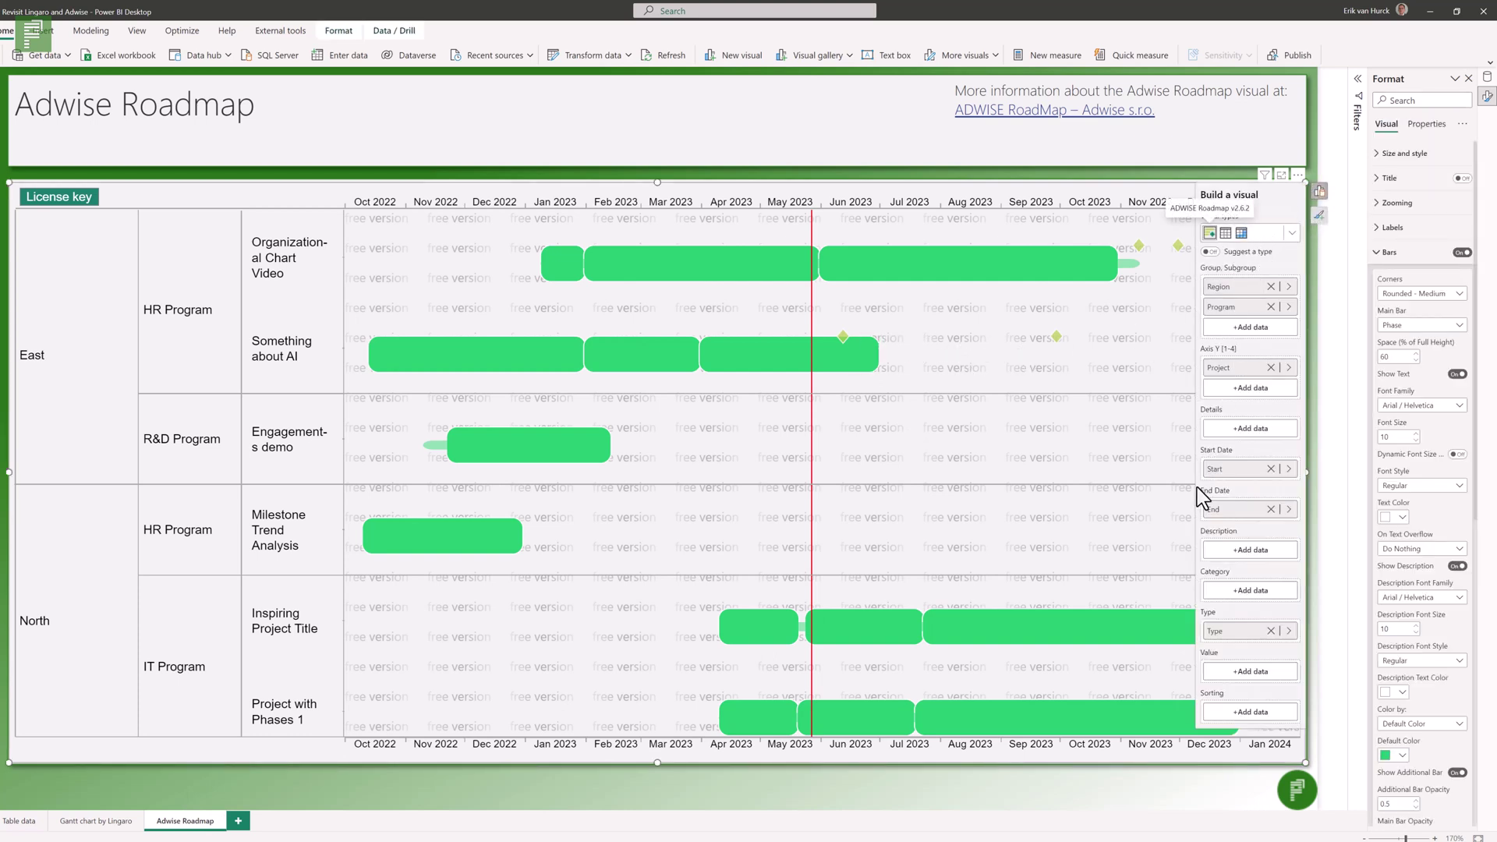
{"action": "left_click", "coordinate": [1251, 591]}
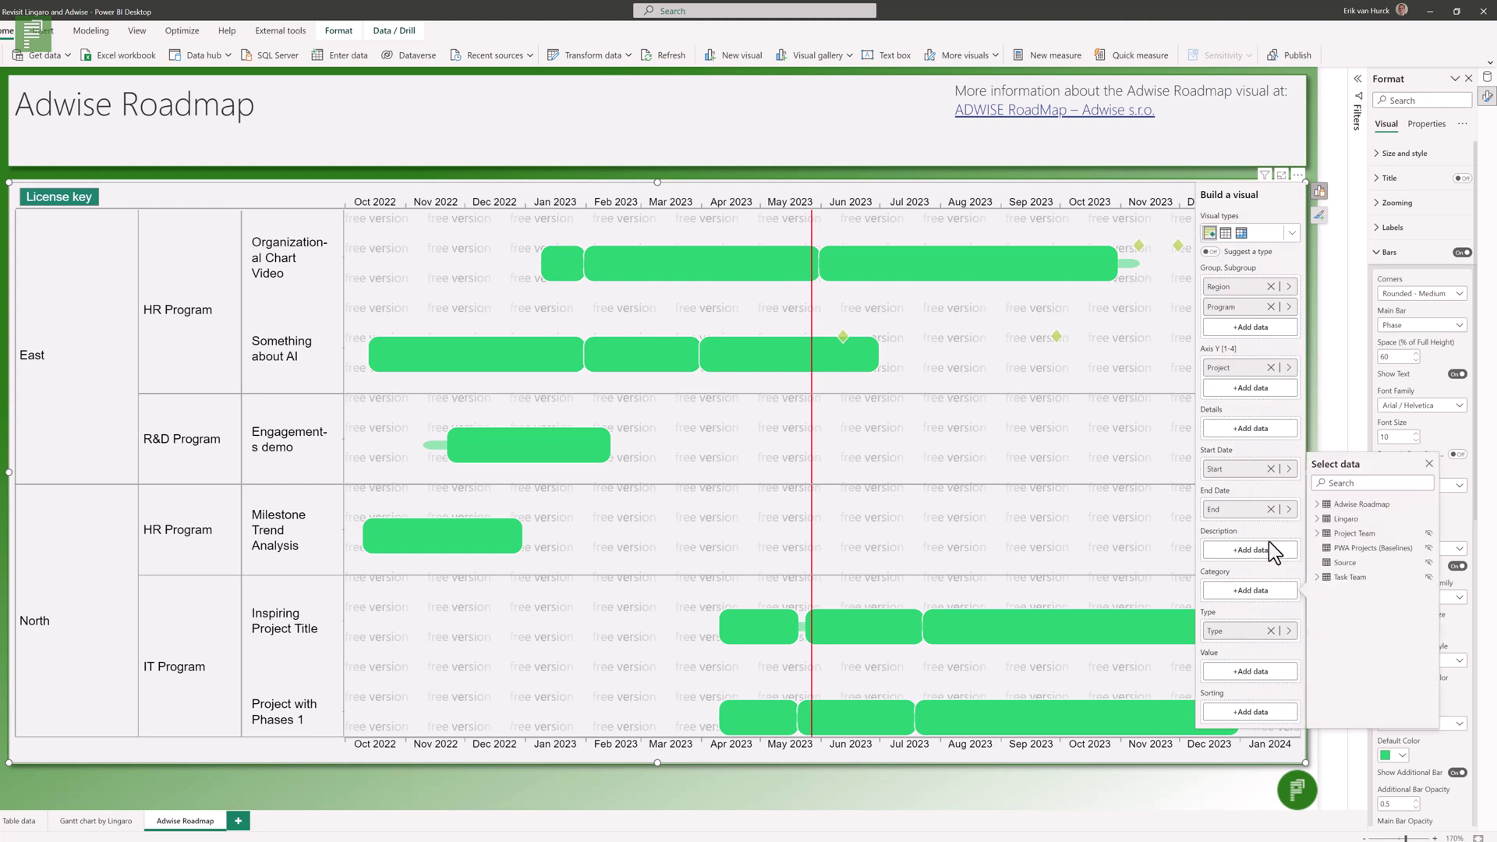
{"action": "left_click", "coordinate": [1321, 508]}
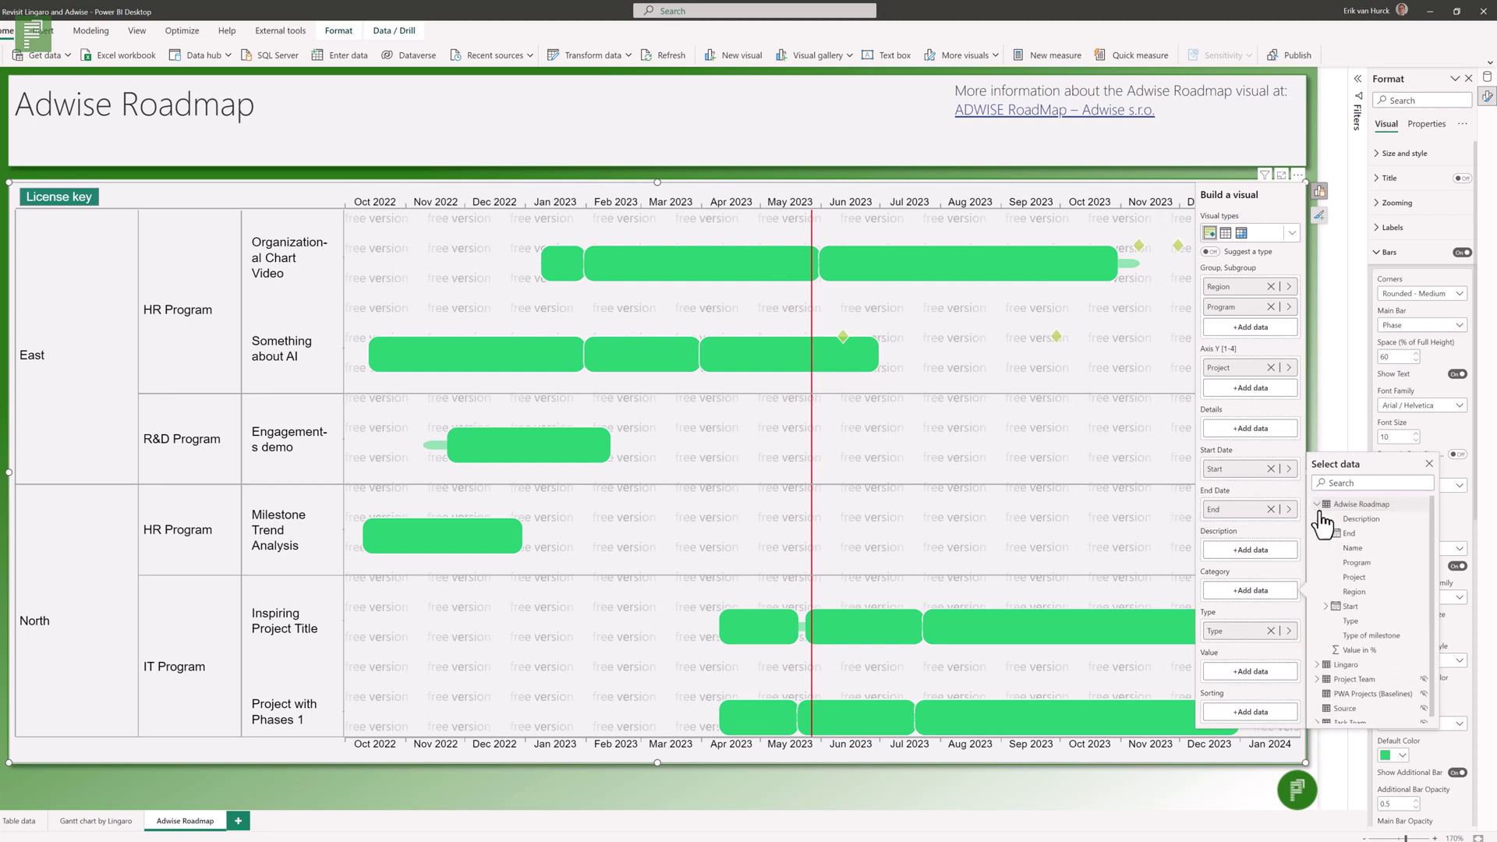
{"action": "left_click", "coordinate": [1355, 636]}
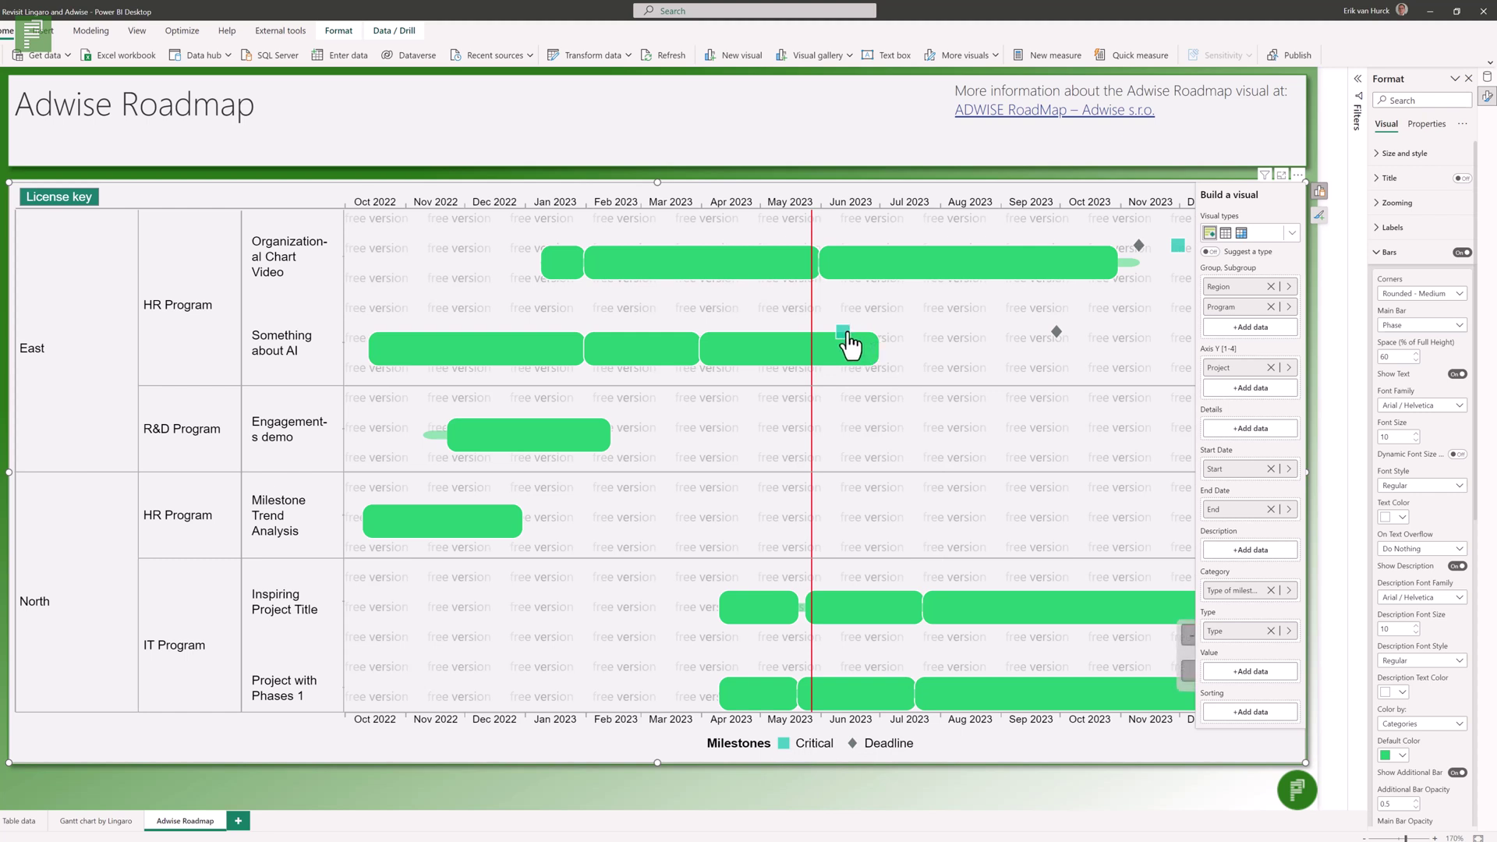
{"action": "mouse_move", "coordinate": [848, 334]}
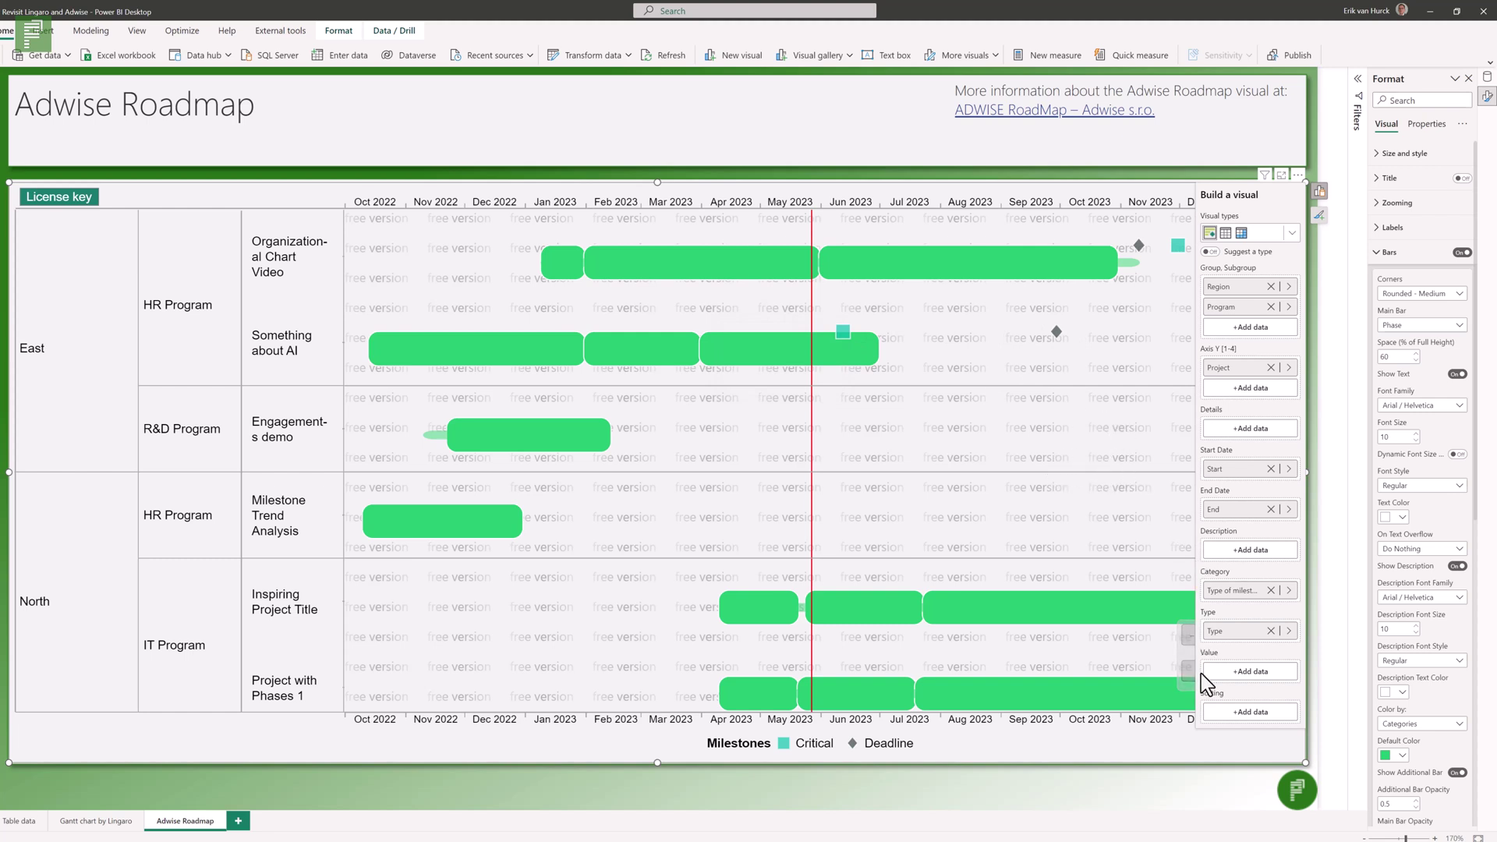
- Add the Adwise Roadmap table's Value in % field as the roadmap visual's Value
{"action": "left_click", "coordinate": [1238, 672]}
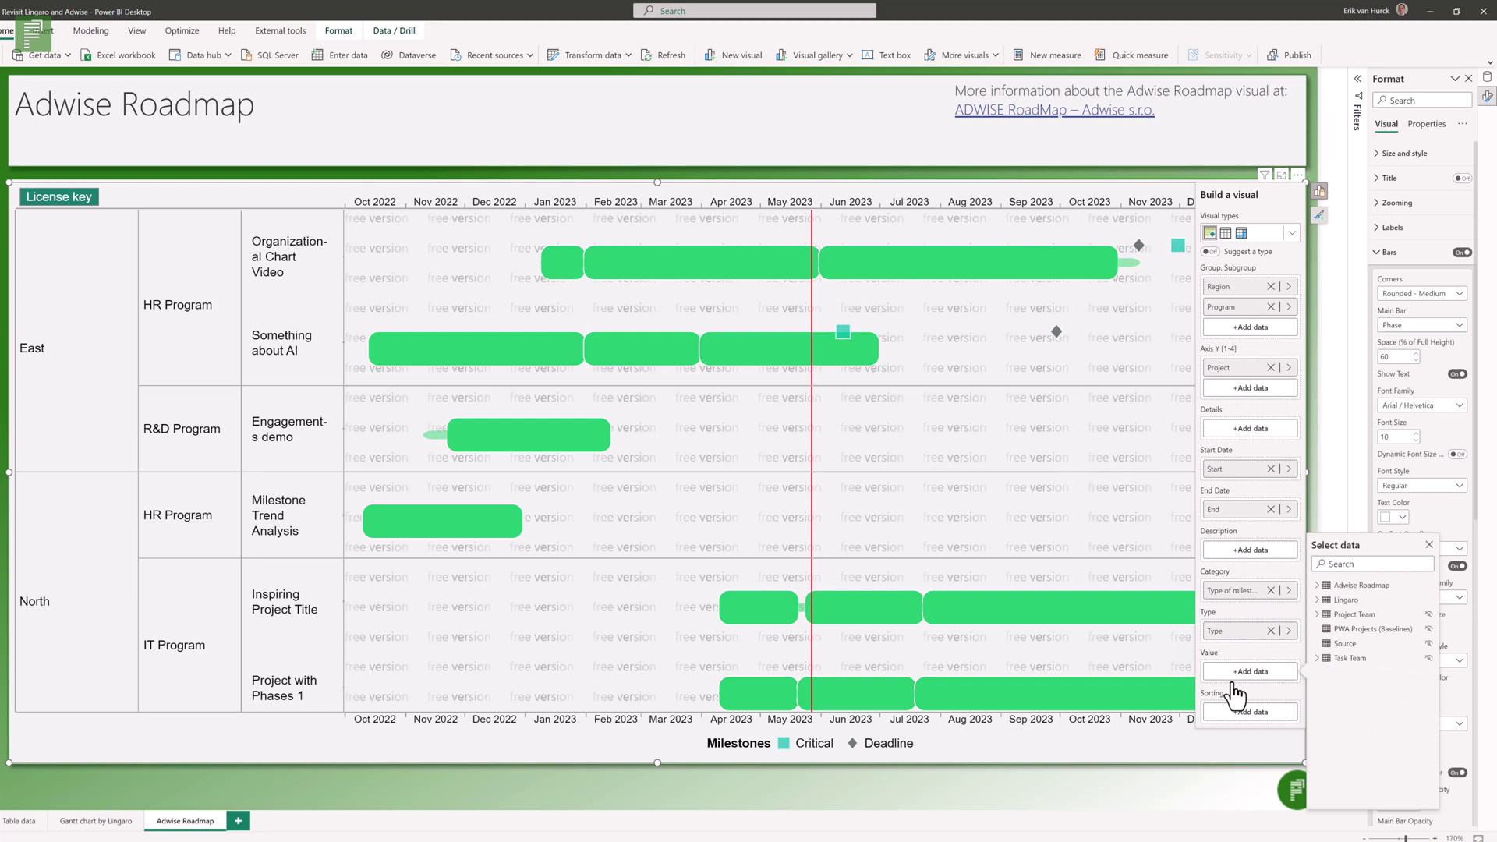
{"action": "left_click", "coordinate": [1322, 586]}
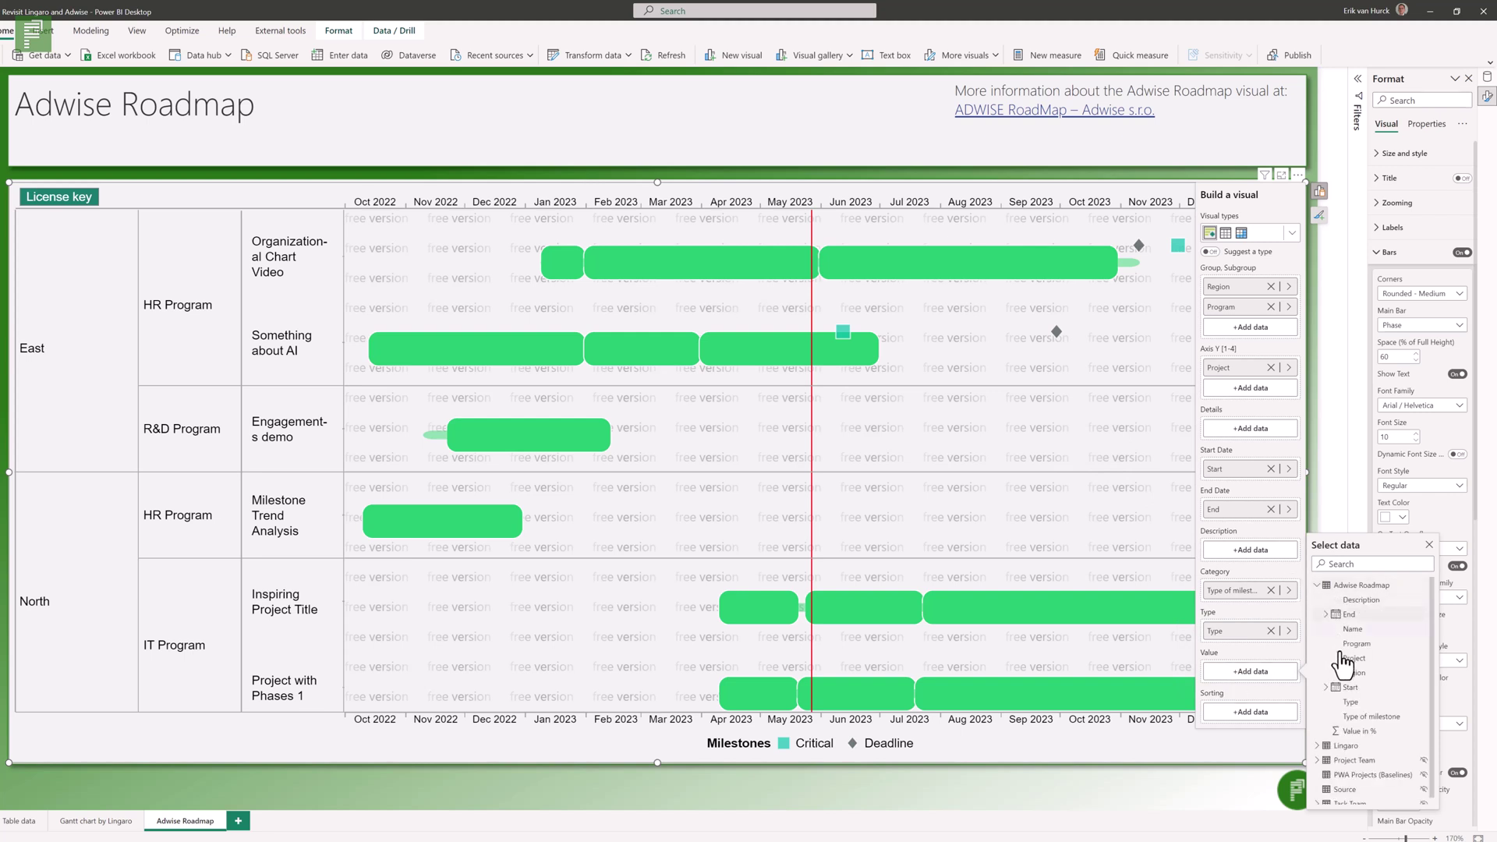
{"action": "left_click", "coordinate": [1345, 735]}
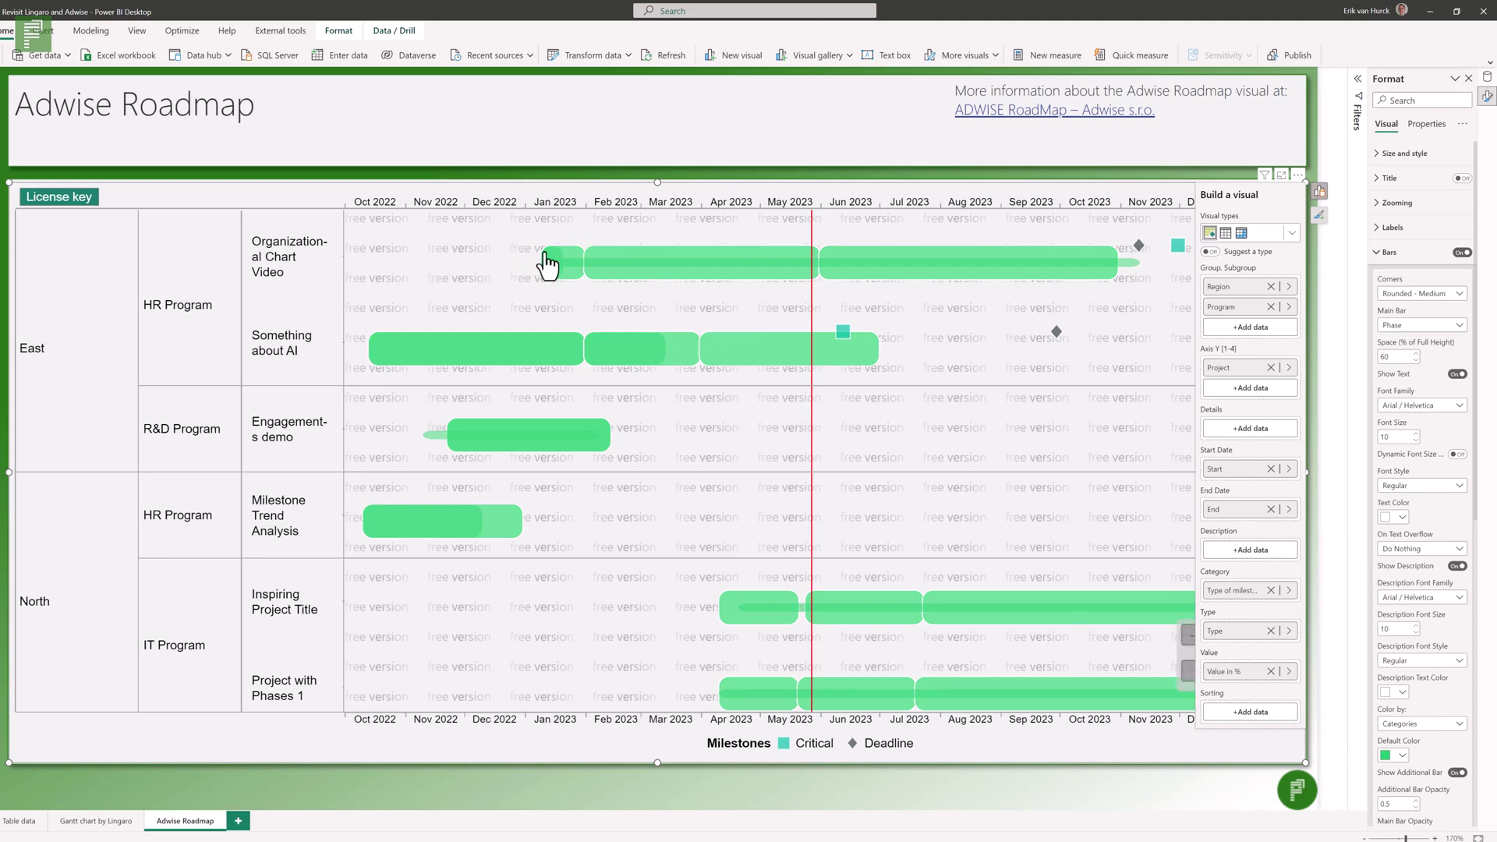
{"action": "mouse_move", "coordinate": [702, 265]}
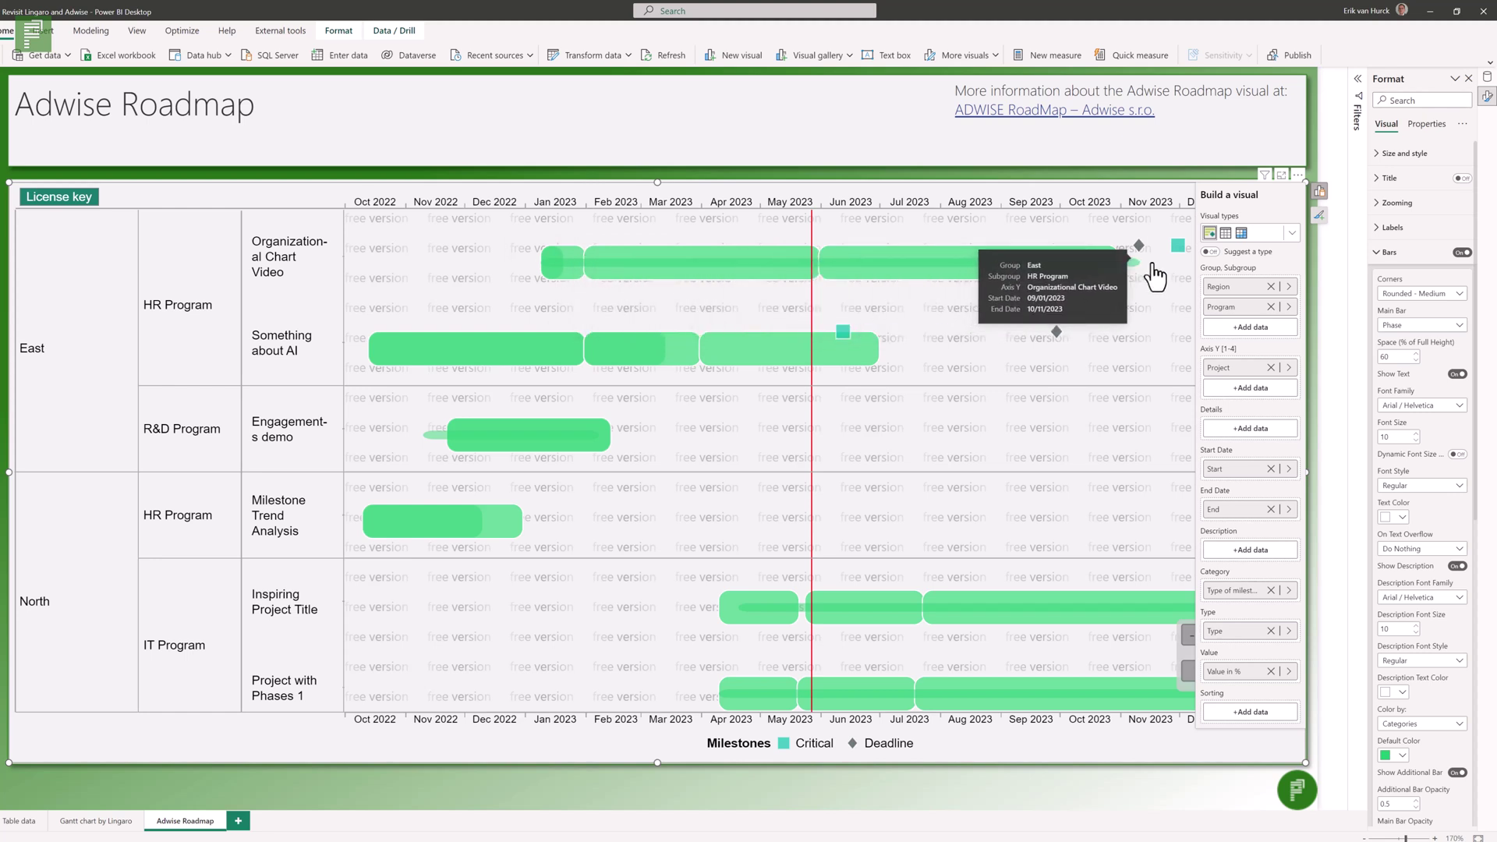
- Review the roadmap visual's Bars formatting options, including the additional bar, opacity and progress settings
{"action": "left_click", "coordinate": [1320, 216]}
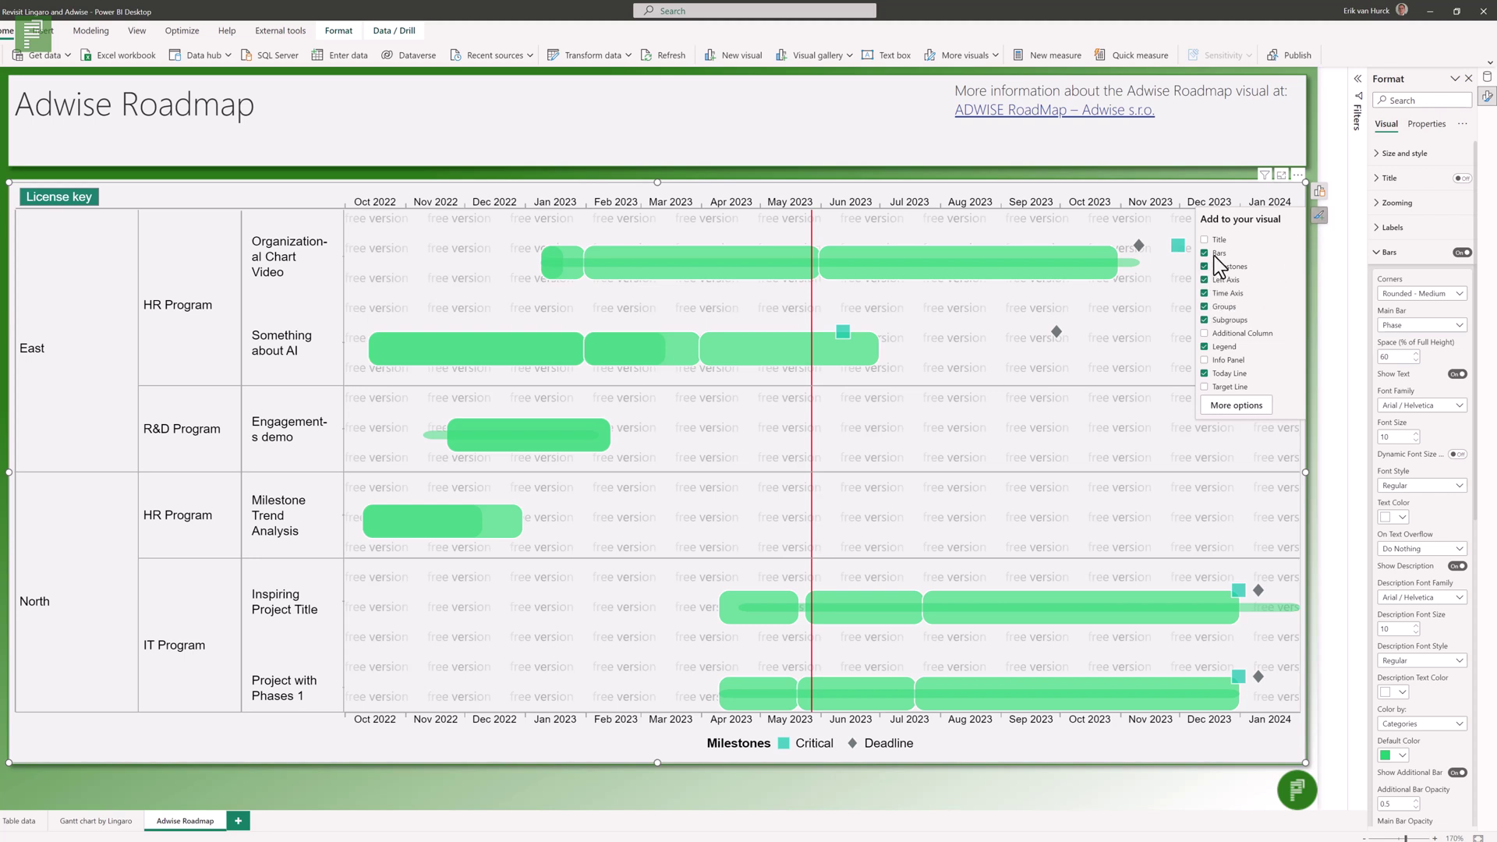
{"action": "left_click", "coordinate": [1205, 280]}
{"action": "left_click", "coordinate": [1205, 292]}
{"action": "left_click", "coordinate": [1380, 257]}
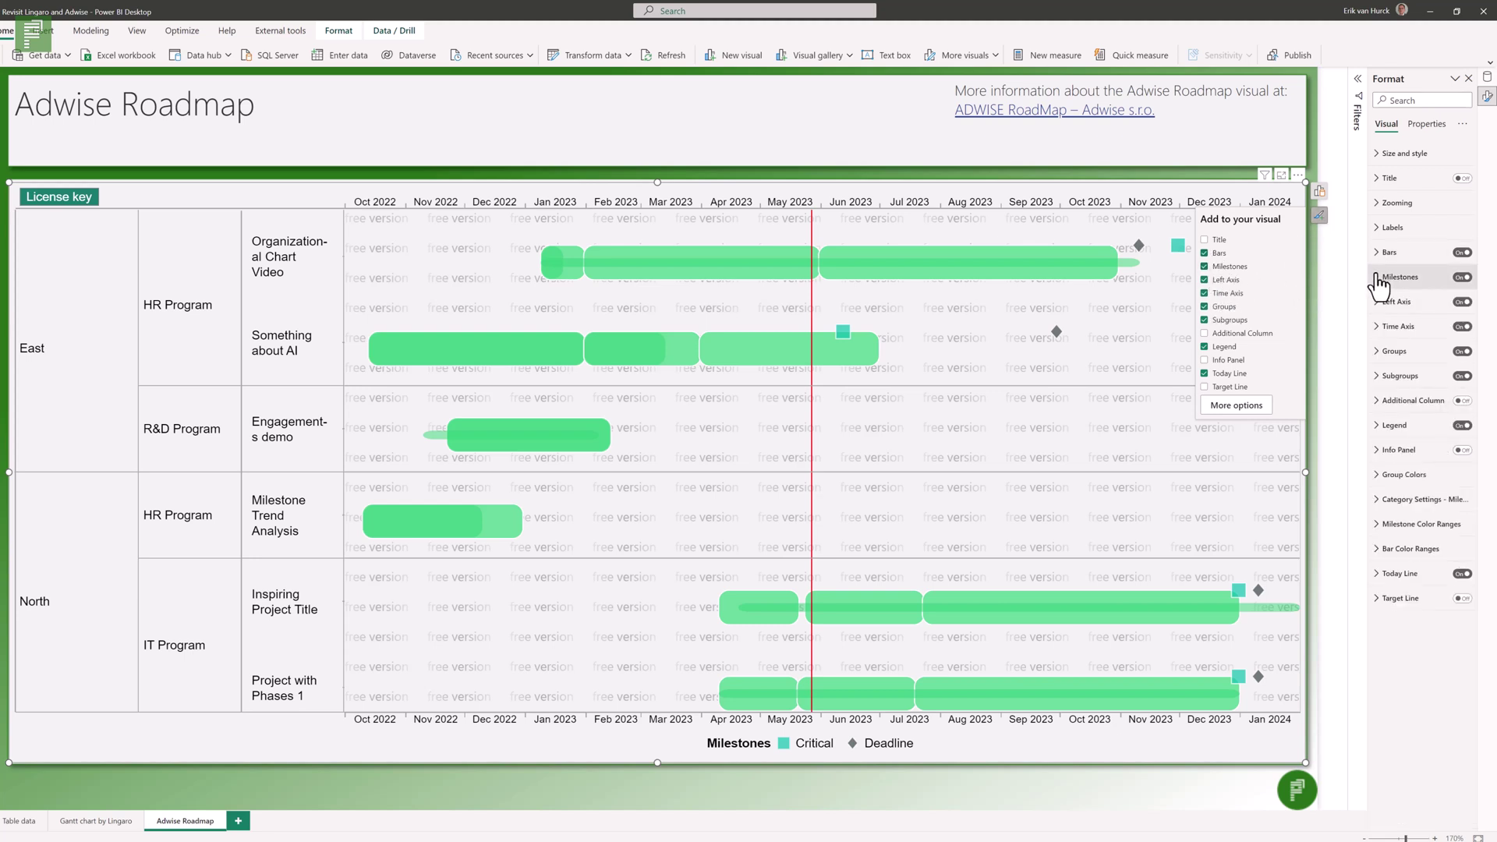
{"action": "left_click", "coordinate": [1384, 257]}
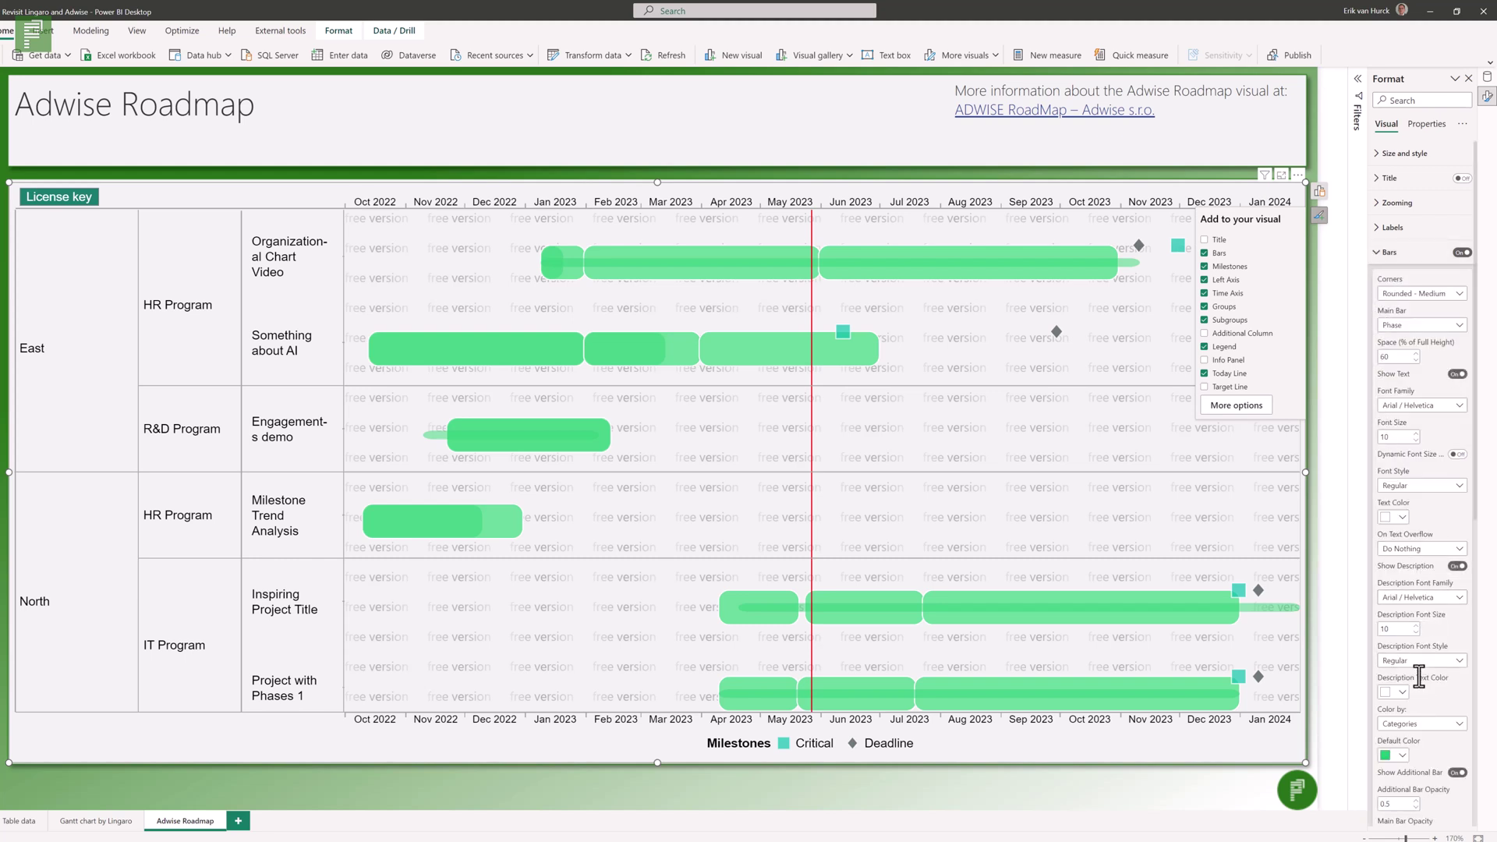
{"action": "scroll", "coordinate": [1435, 675], "scroll_direction": "down", "scroll_amount": 2}
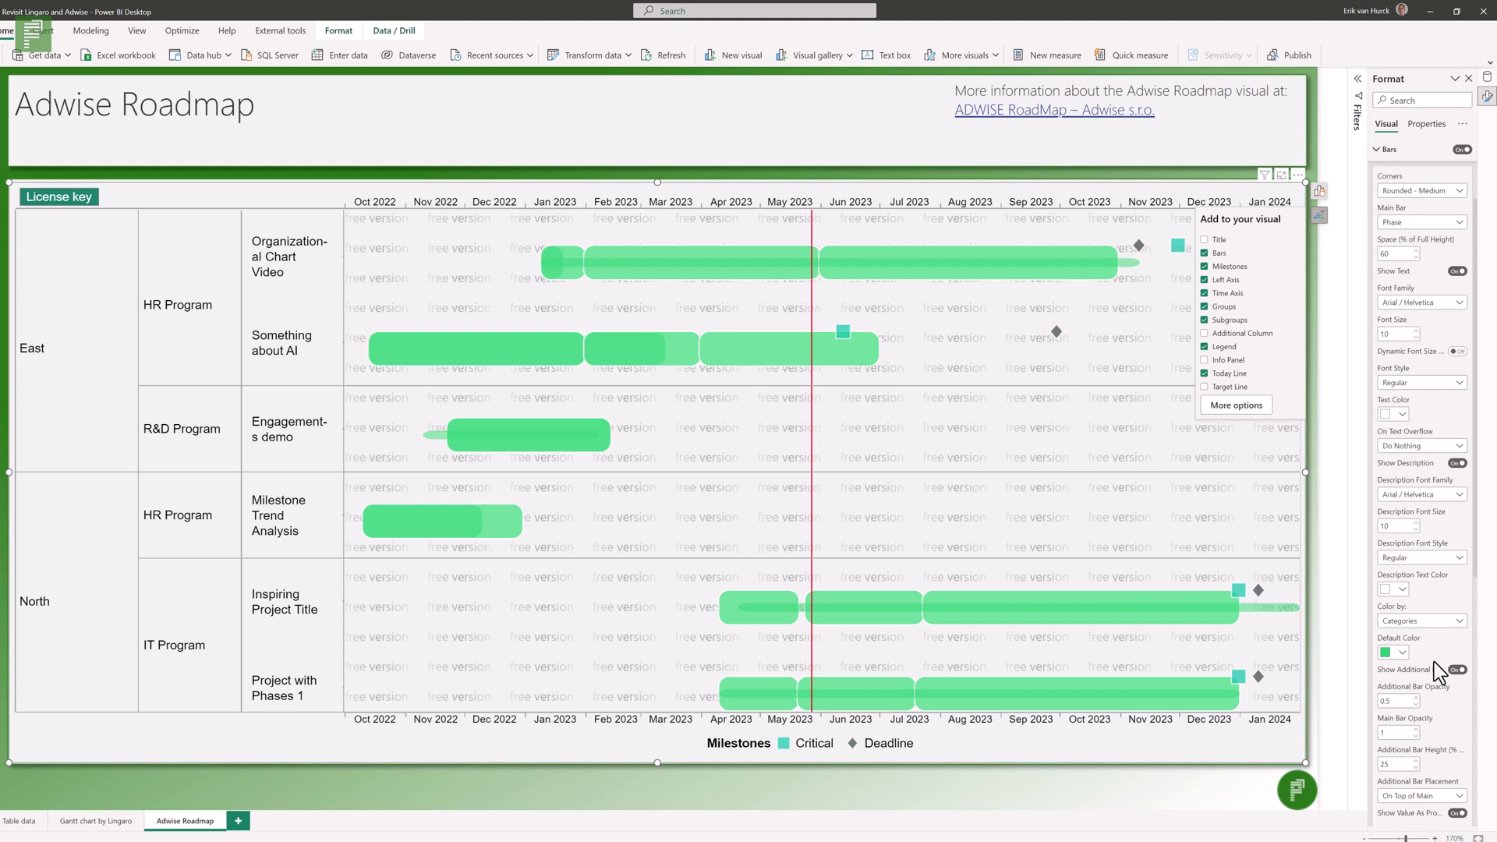
{"action": "scroll", "coordinate": [1437, 670], "scroll_direction": "up", "scroll_amount": 2}
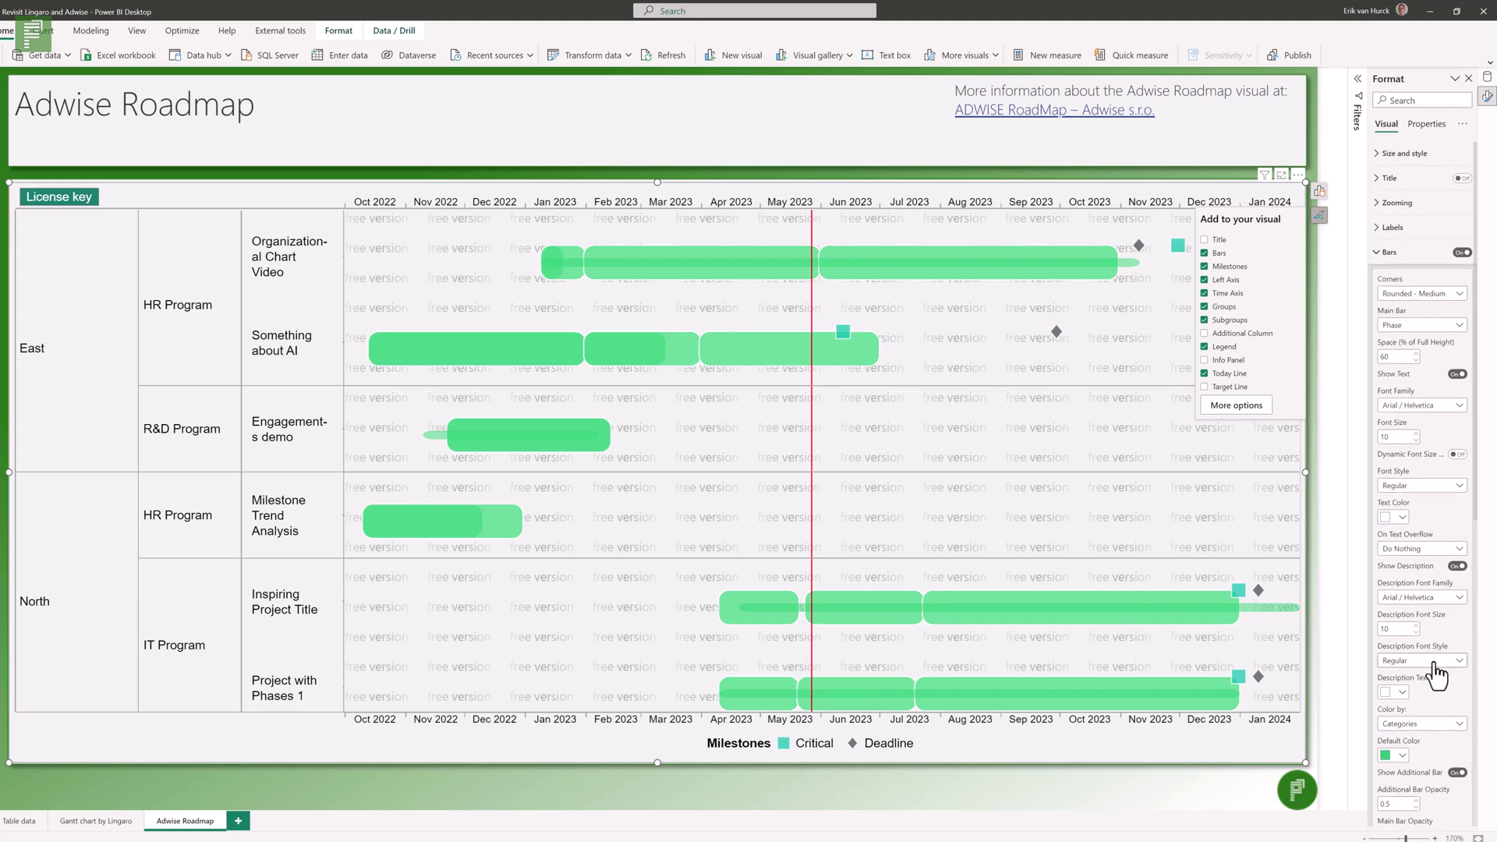
{"action": "scroll", "coordinate": [1435, 674], "scroll_direction": "down", "scroll_amount": 3}
{"action": "scroll", "coordinate": [1429, 704], "scroll_direction": "down", "scroll_amount": 1}
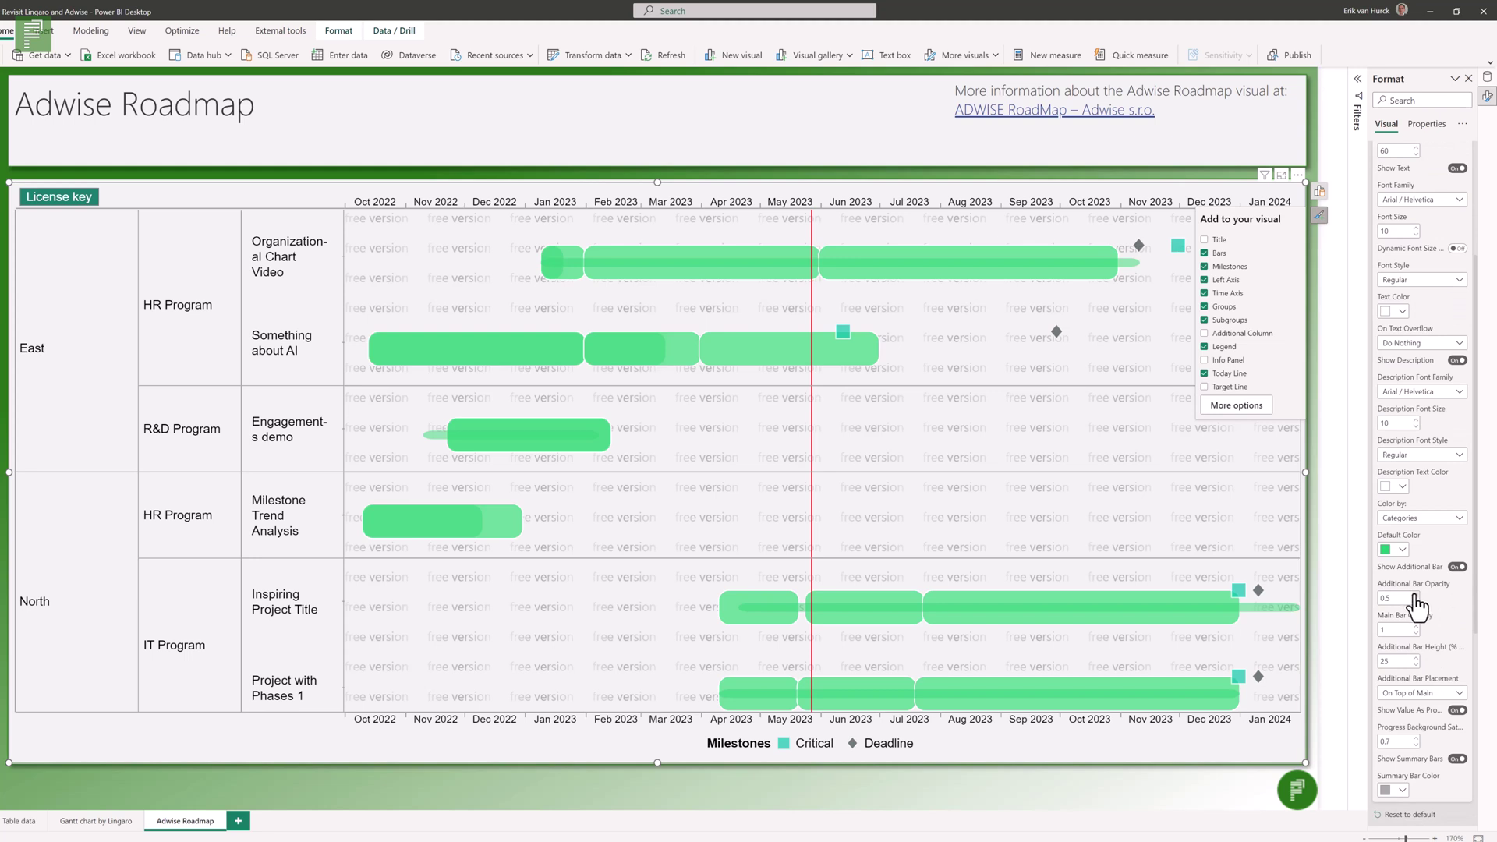
- Add the Adwise Roadmap table's Name field as the roadmap visual's Details and deselect the visual
{"action": "left_click", "coordinate": [1321, 195]}
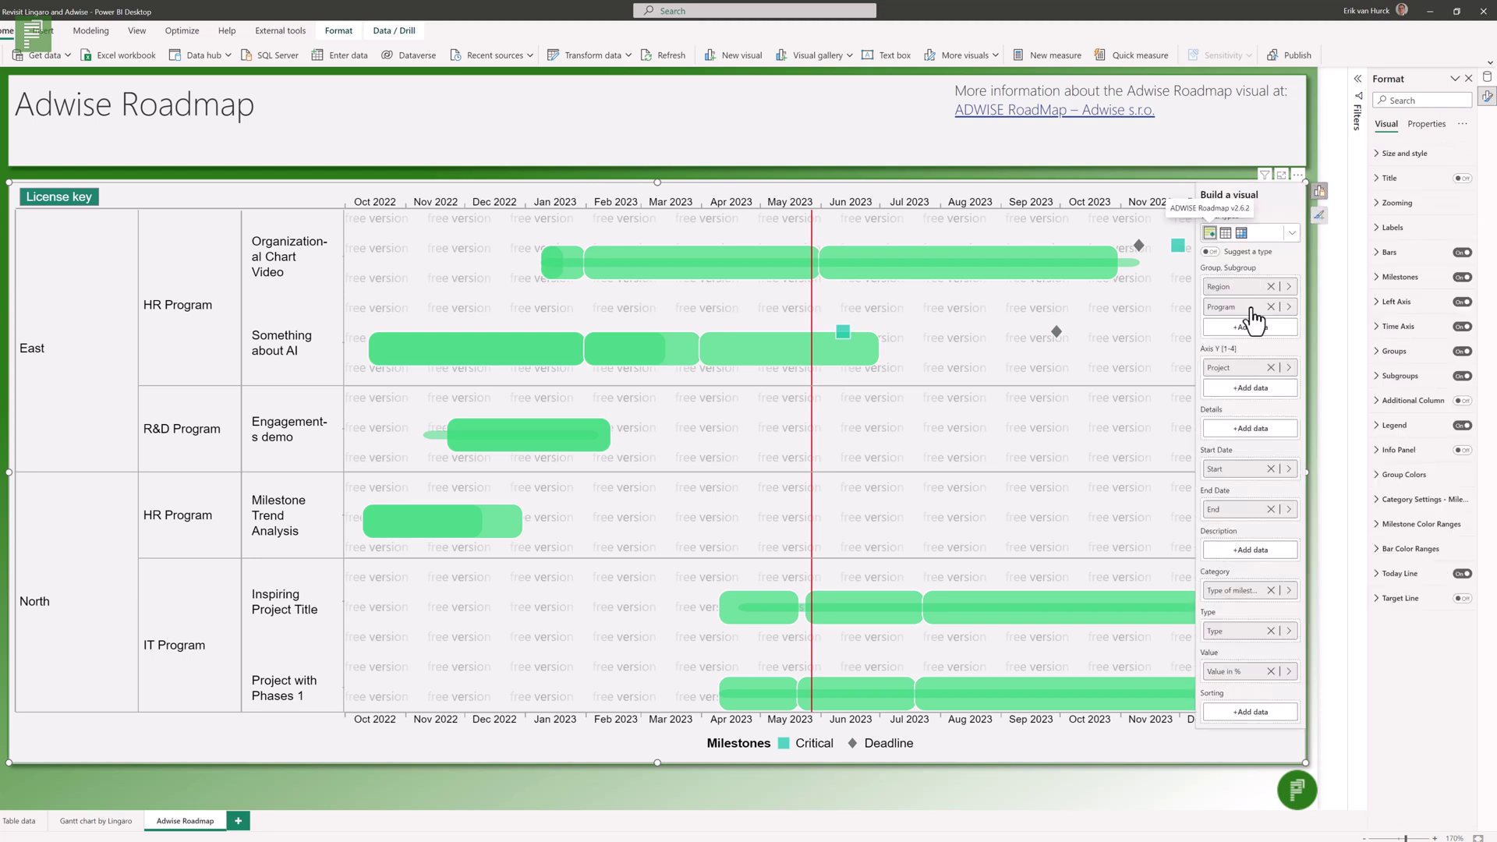
{"action": "left_click", "coordinate": [1238, 430]}
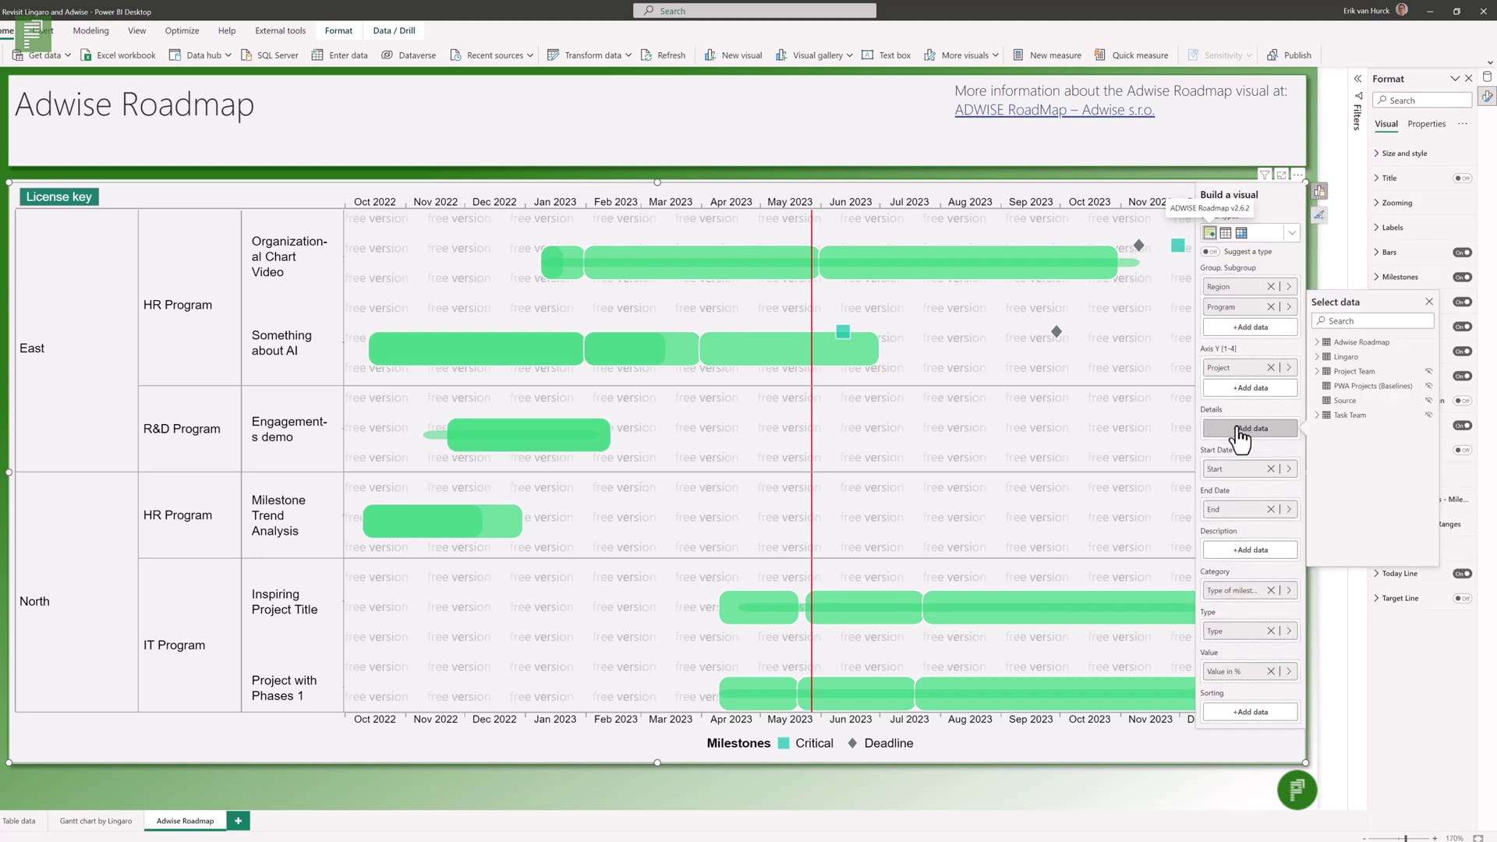
{"action": "left_click", "coordinate": [1319, 347]}
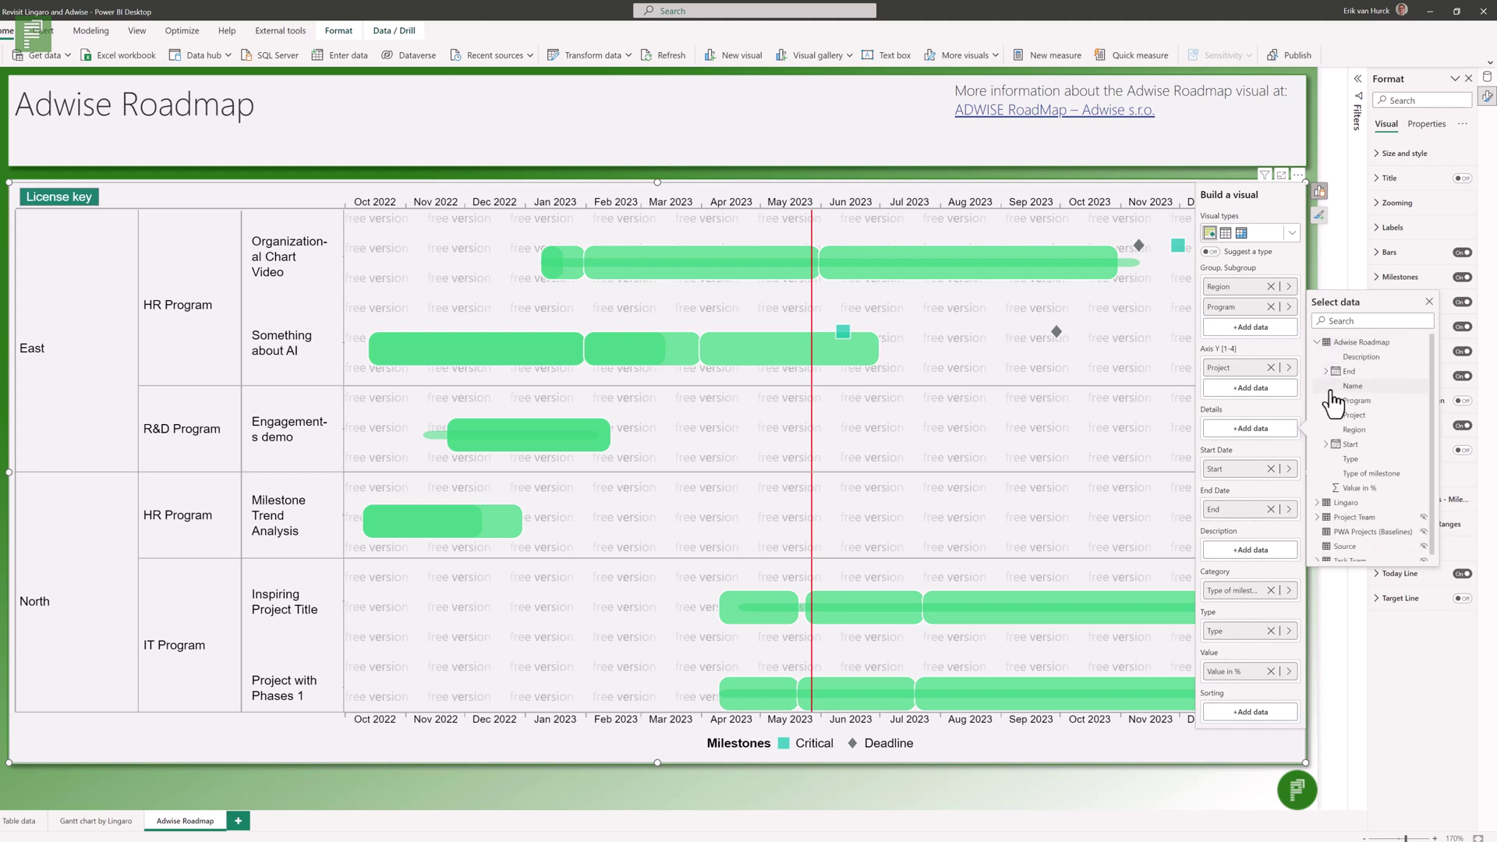
{"action": "left_click", "coordinate": [1346, 385]}
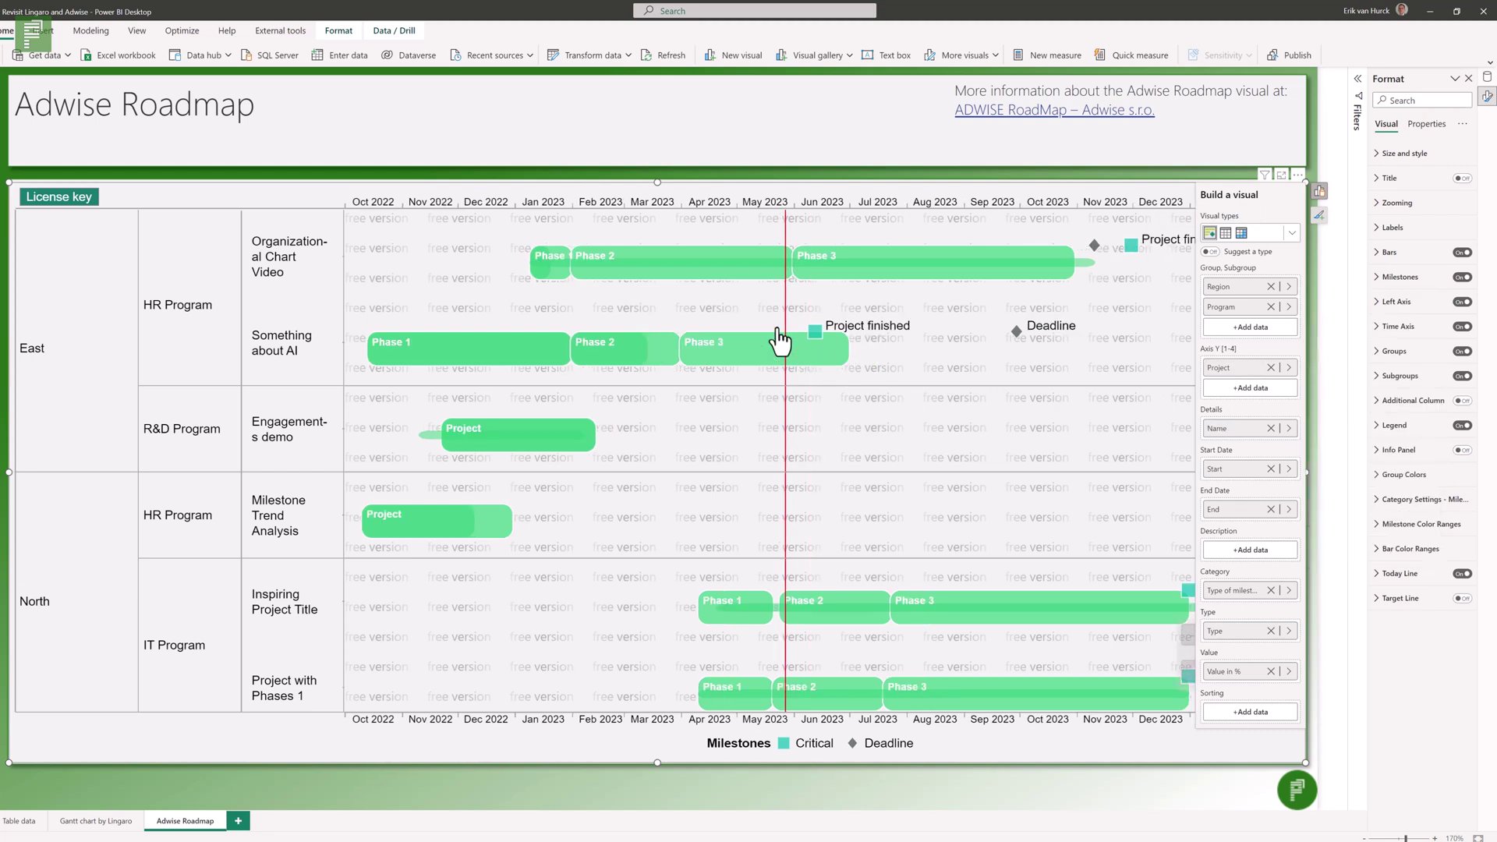
{"action": "mouse_move", "coordinate": [711, 366]}
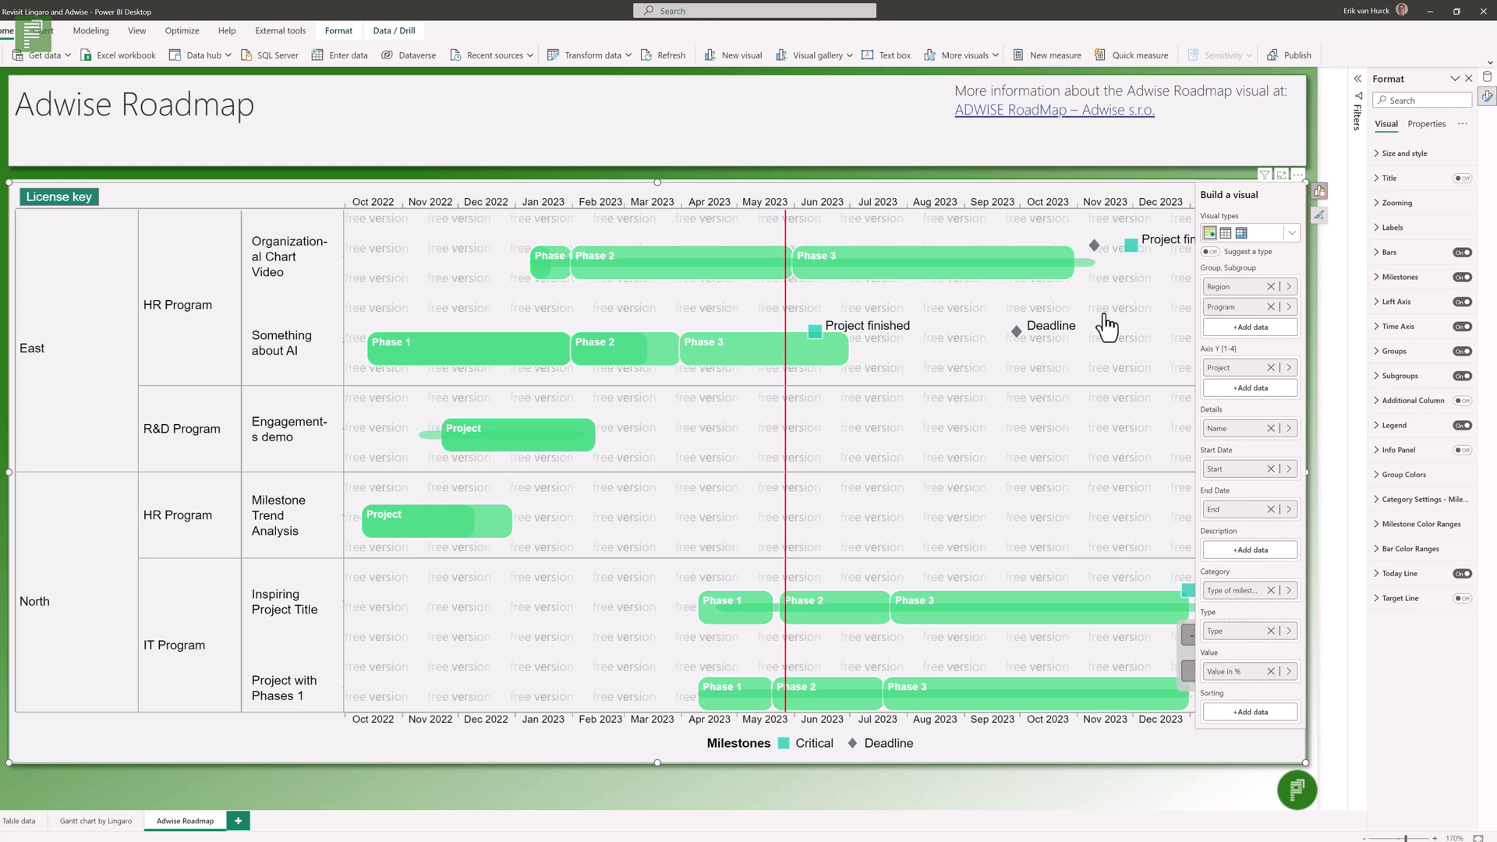
{"action": "left_click", "coordinate": [1326, 195]}
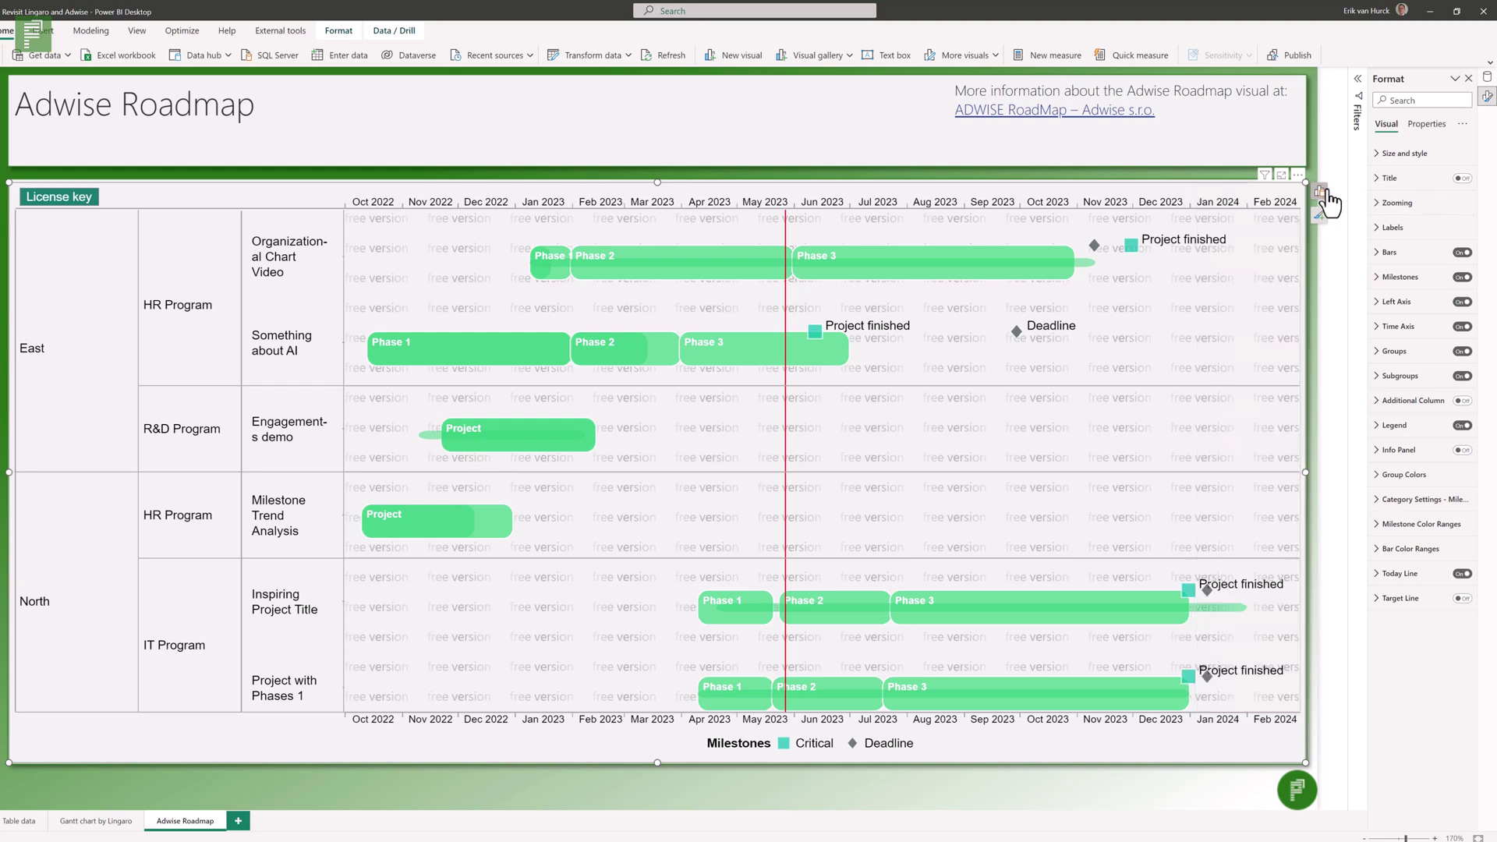
{"action": "left_click", "coordinate": [1335, 283]}
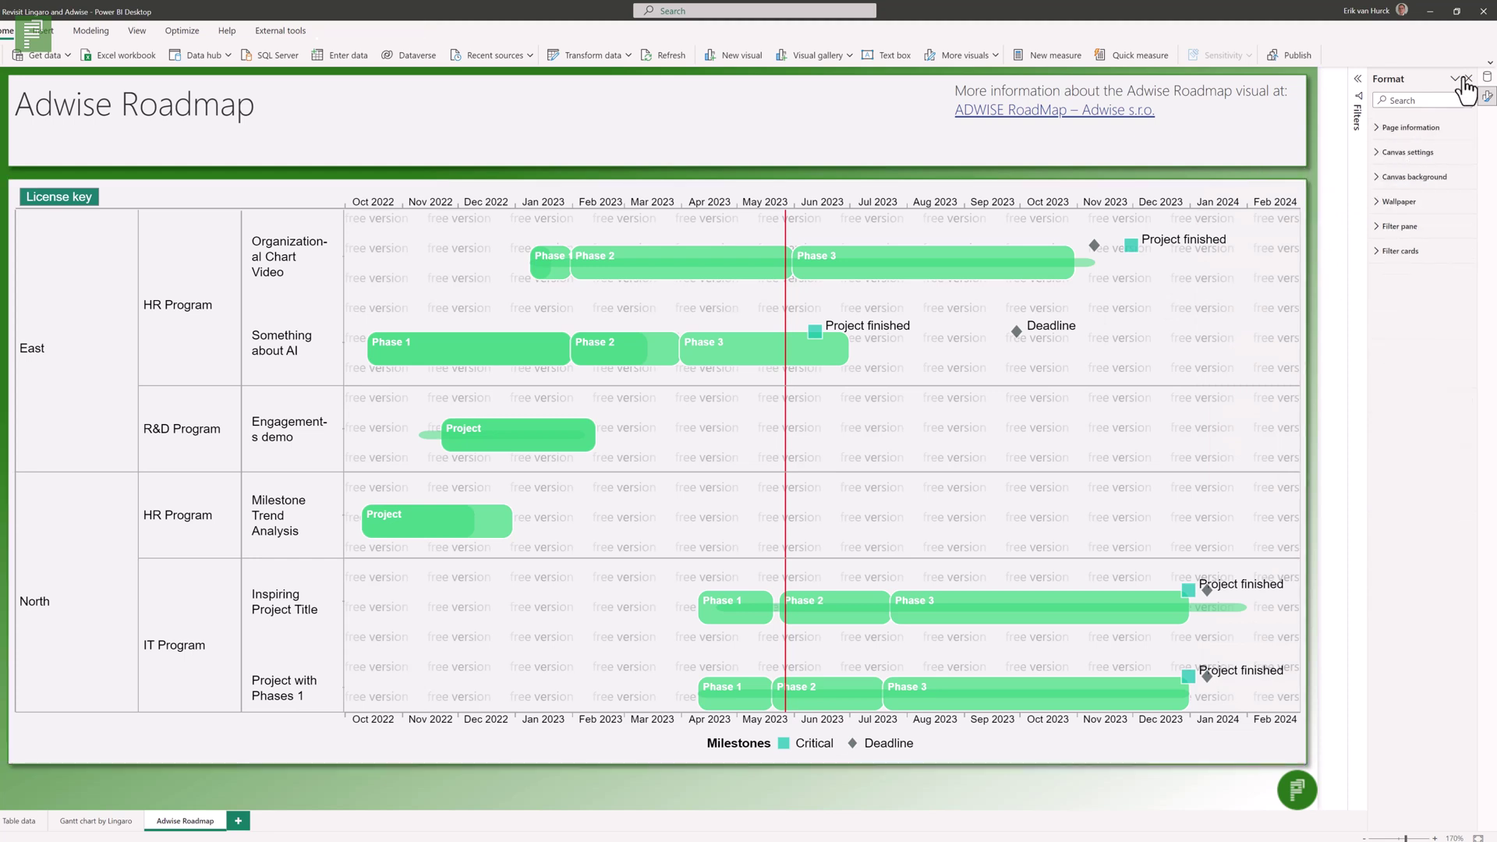